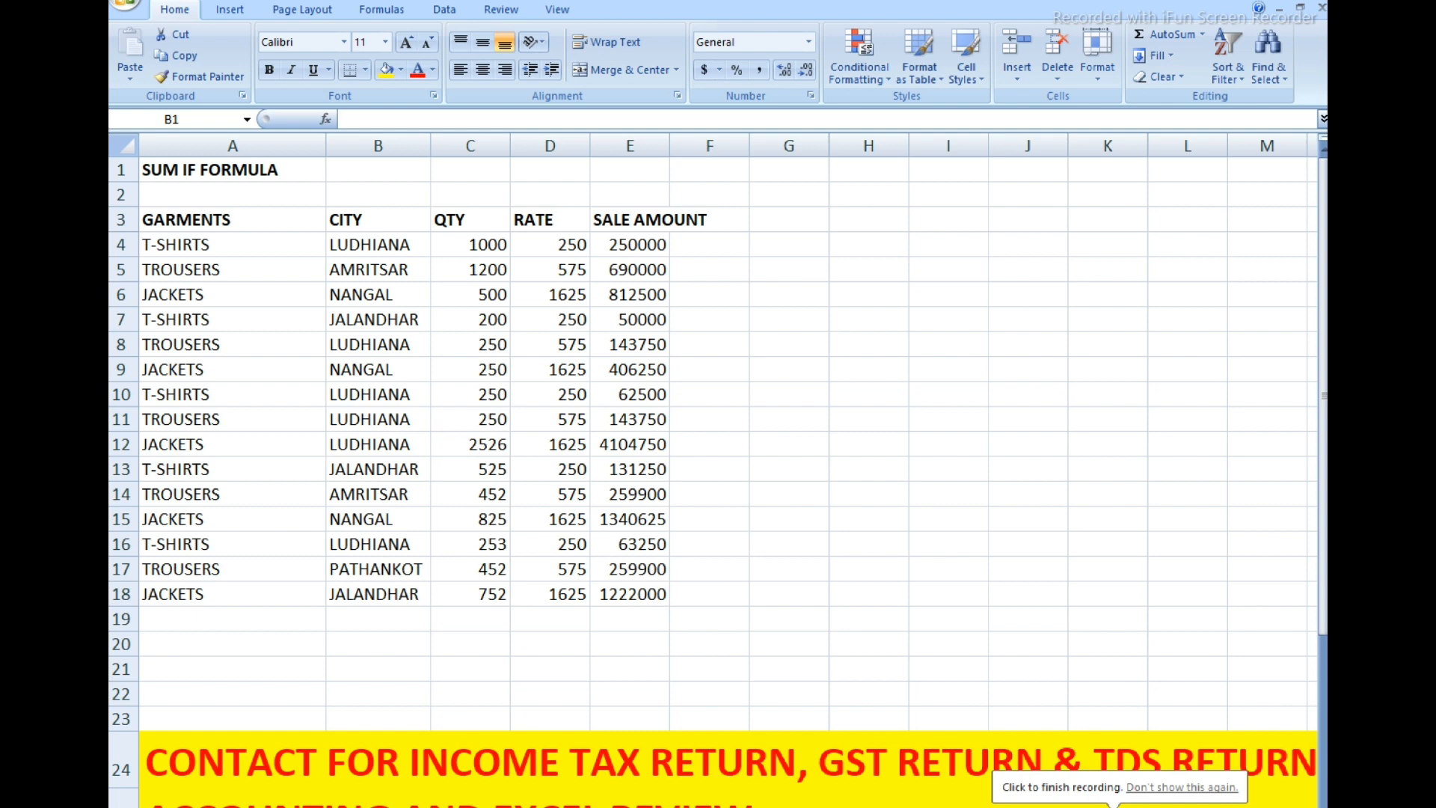
{"action": "scroll", "coordinate": [711, 448], "scroll_direction": "down", "scroll_amount": 2}
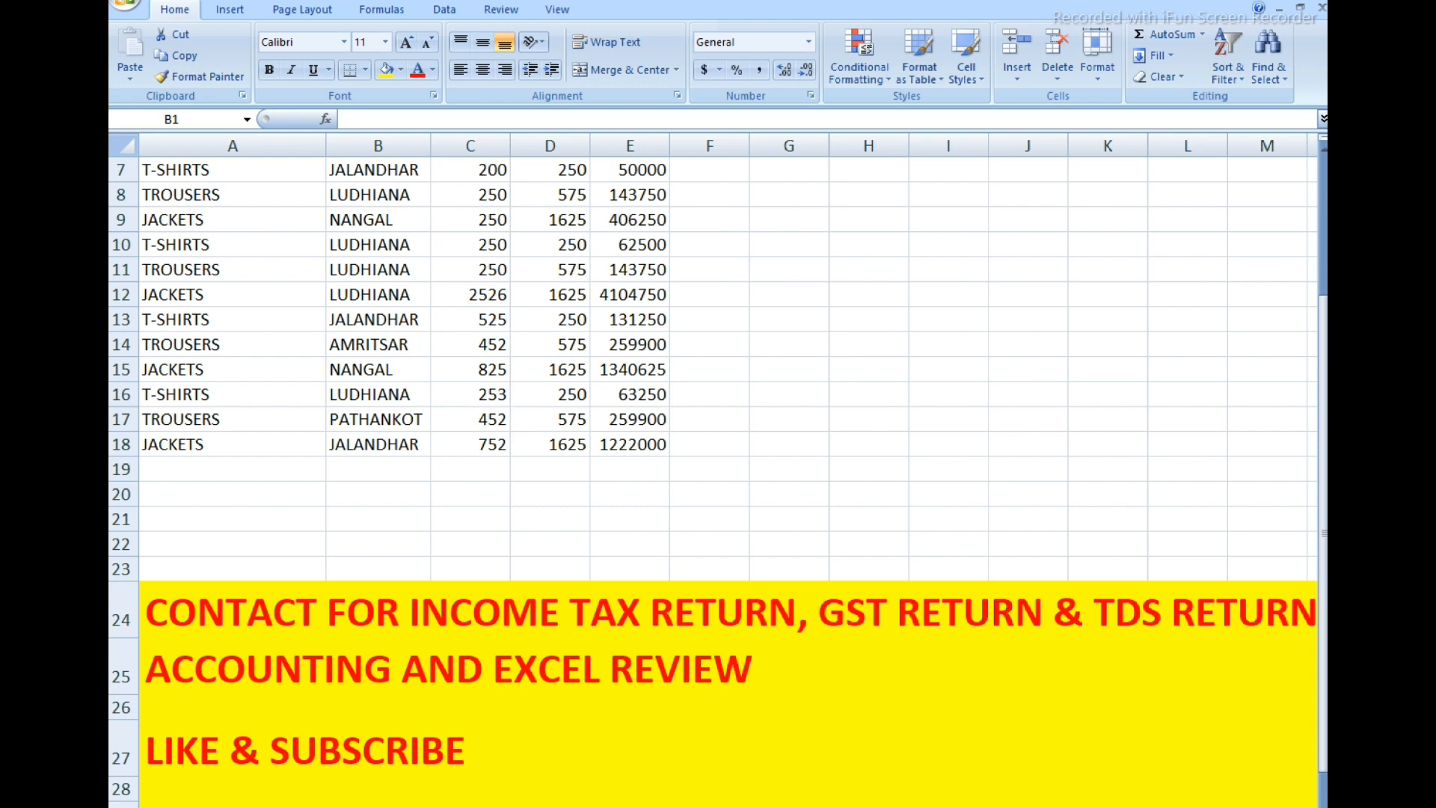
{"action": "scroll", "coordinate": [712, 464], "scroll_direction": "down", "scroll_amount": 3}
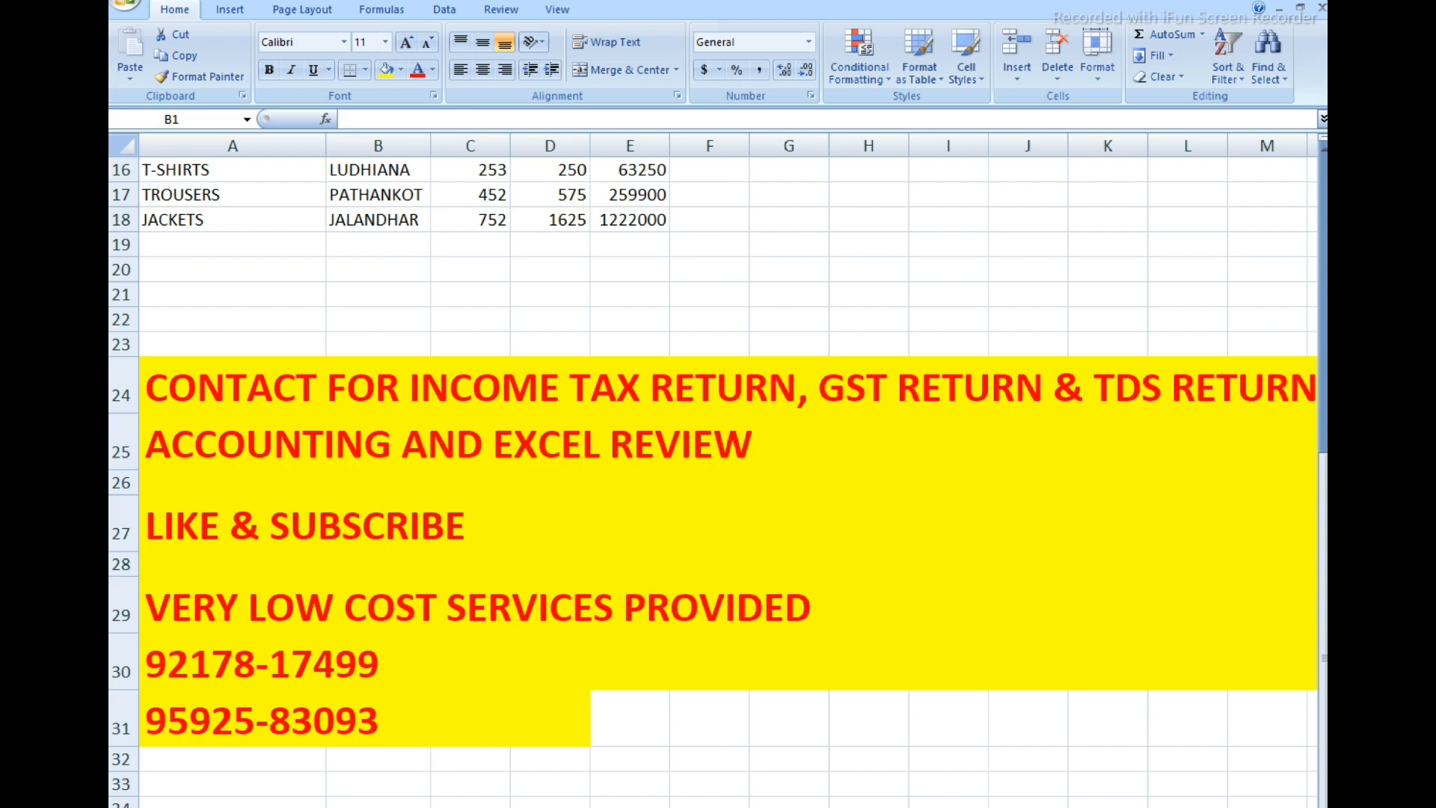
{"action": "scroll", "coordinate": [710, 449], "scroll_direction": "up", "scroll_amount": 5}
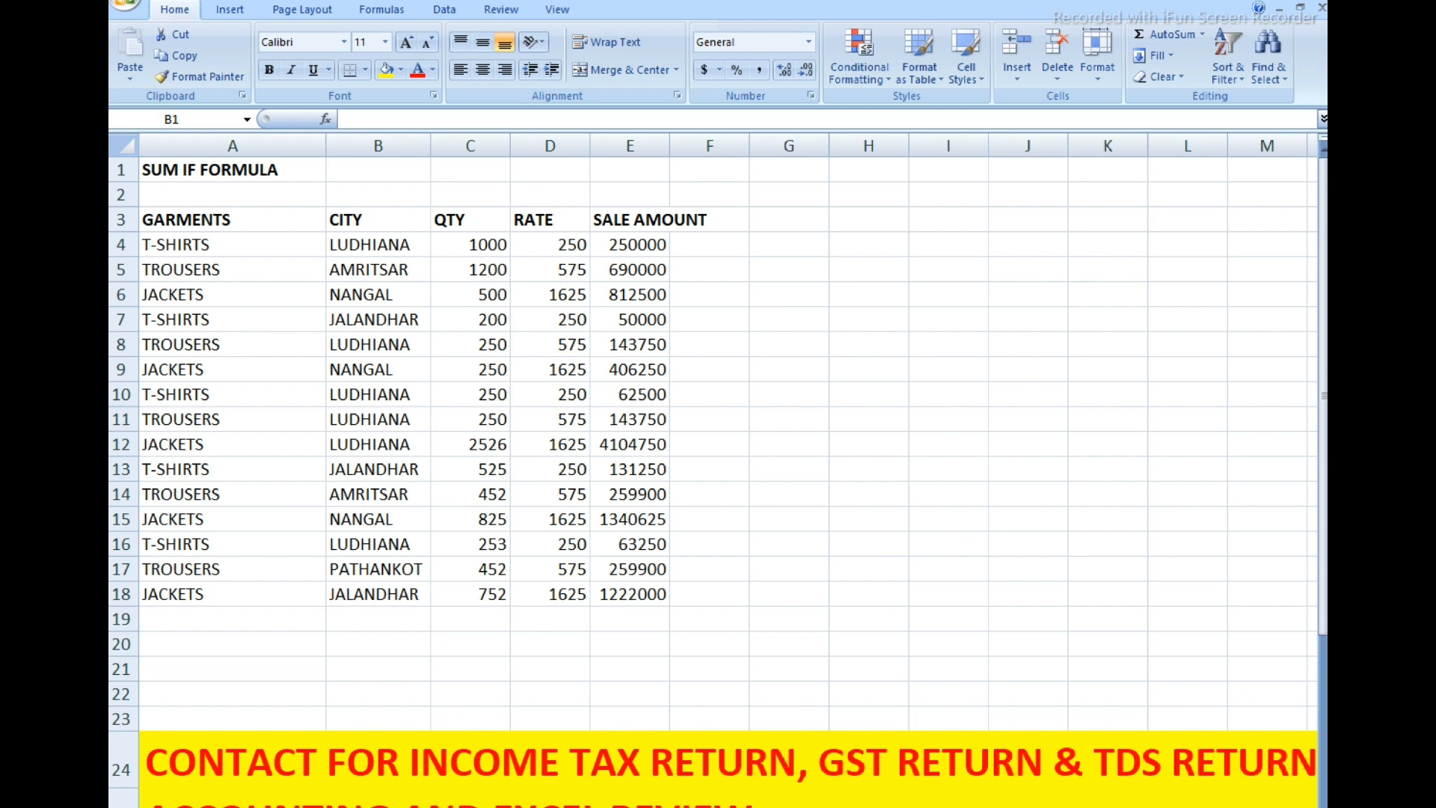
- Total the sale amounts E4:E18 in cell E19 with AutoSum, and clear that cell again
{"action": "left_click", "coordinate": [630, 618]}
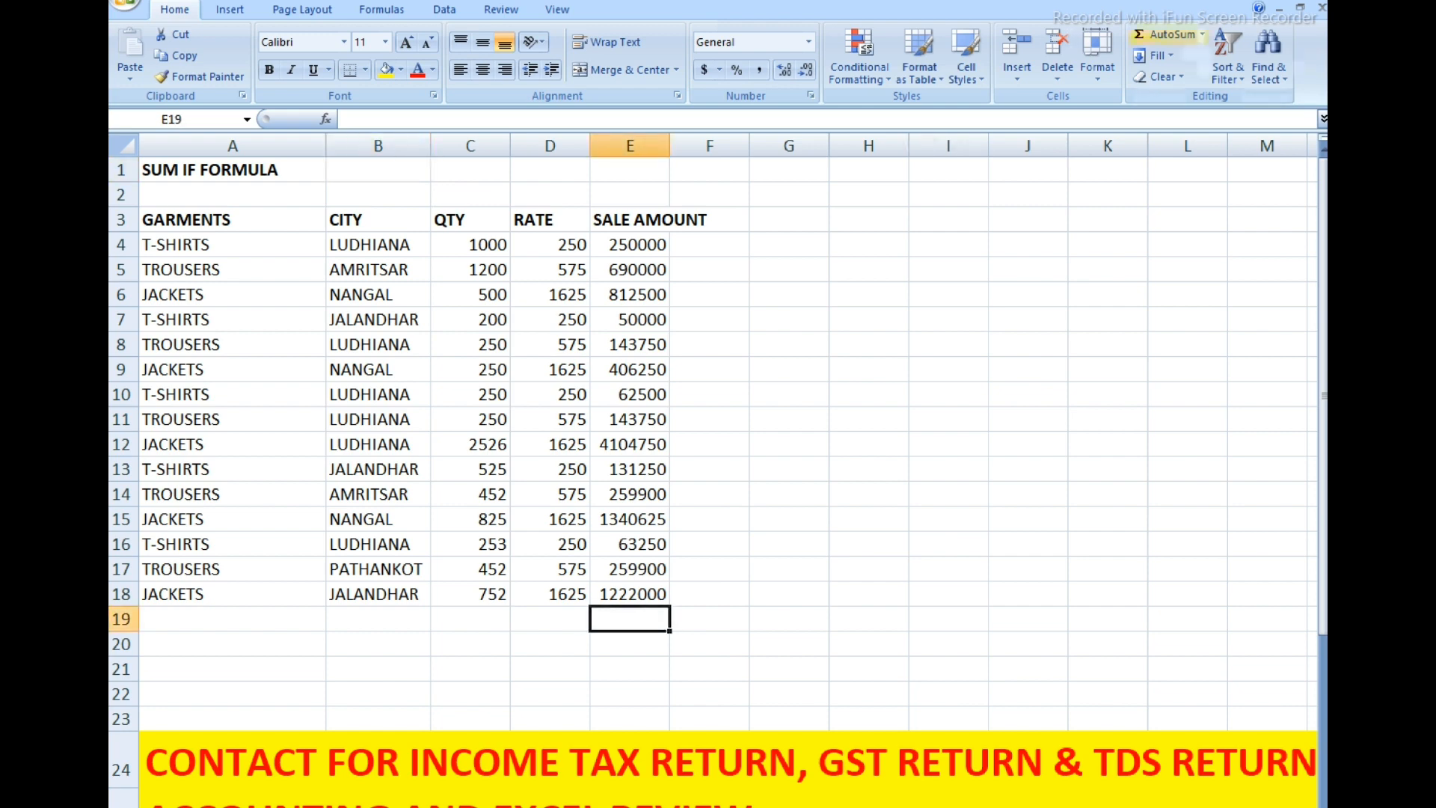
{"action": "left_click", "coordinate": [1152, 34]}
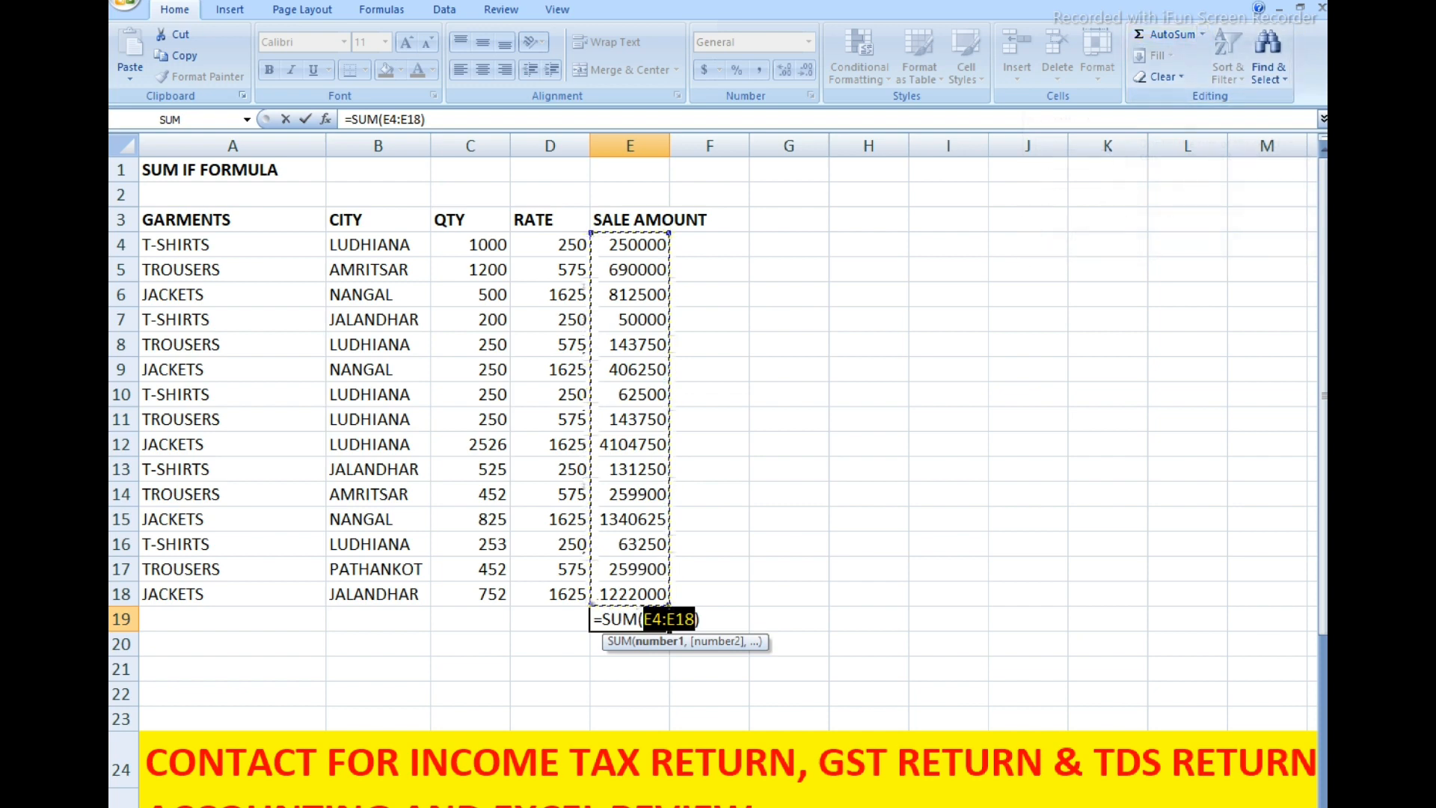
{"action": "key", "text": "Return"}
{"action": "left_click", "coordinate": [630, 619]}
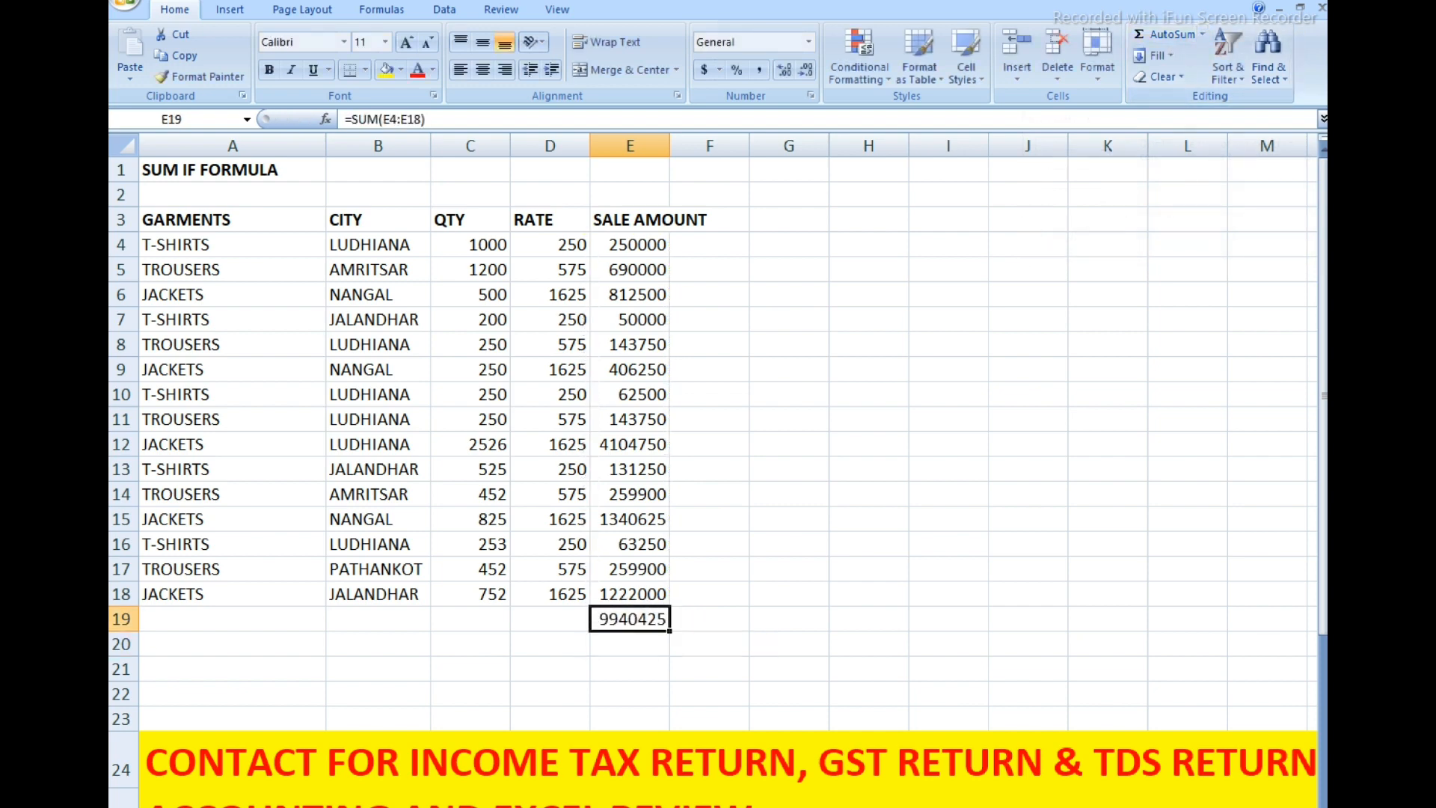
{"action": "key", "text": "Delete"}
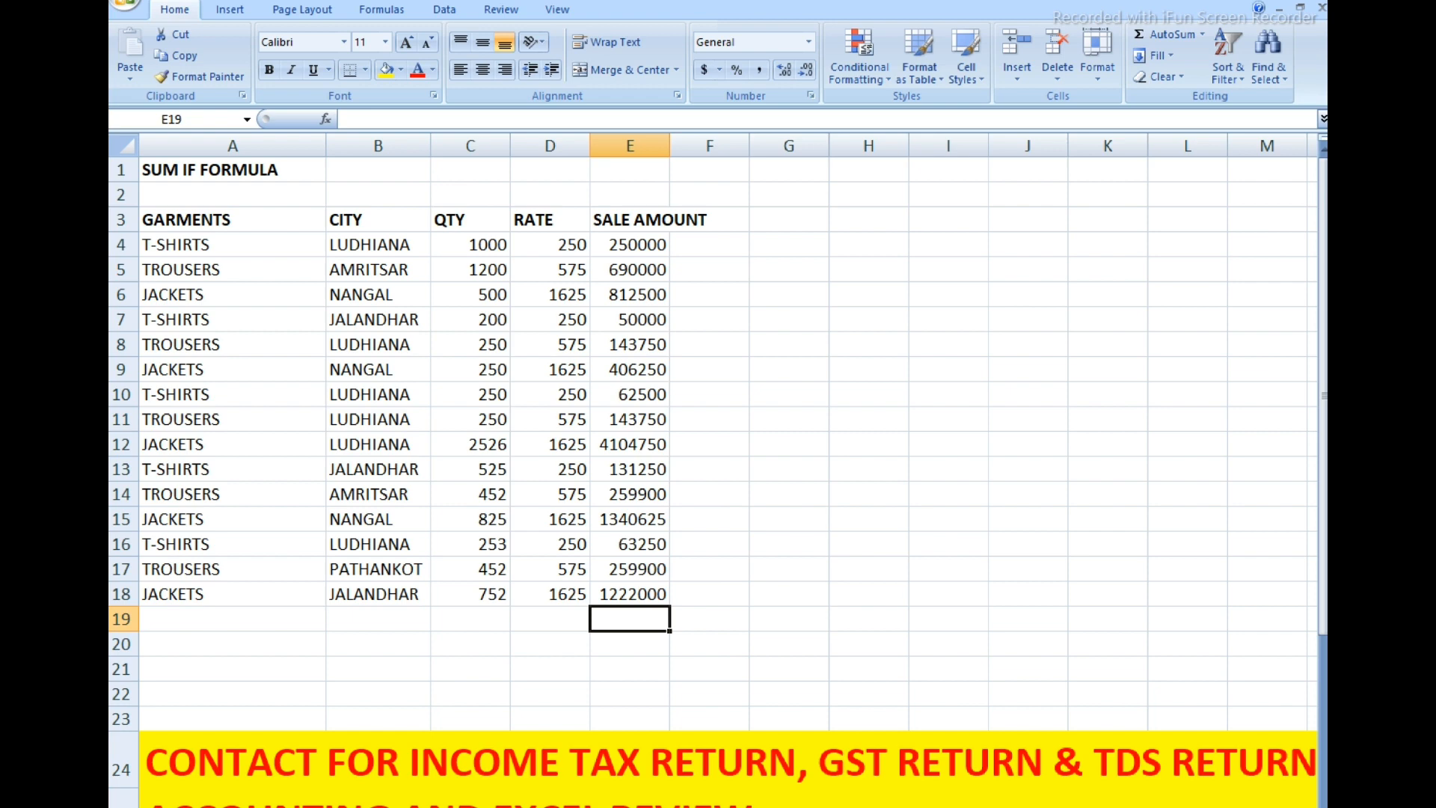
- Examine sample T-shirts, trousers and jackets entries in the garments column and the formulas in the sale amount column
{"action": "left_click", "coordinate": [233, 245]}
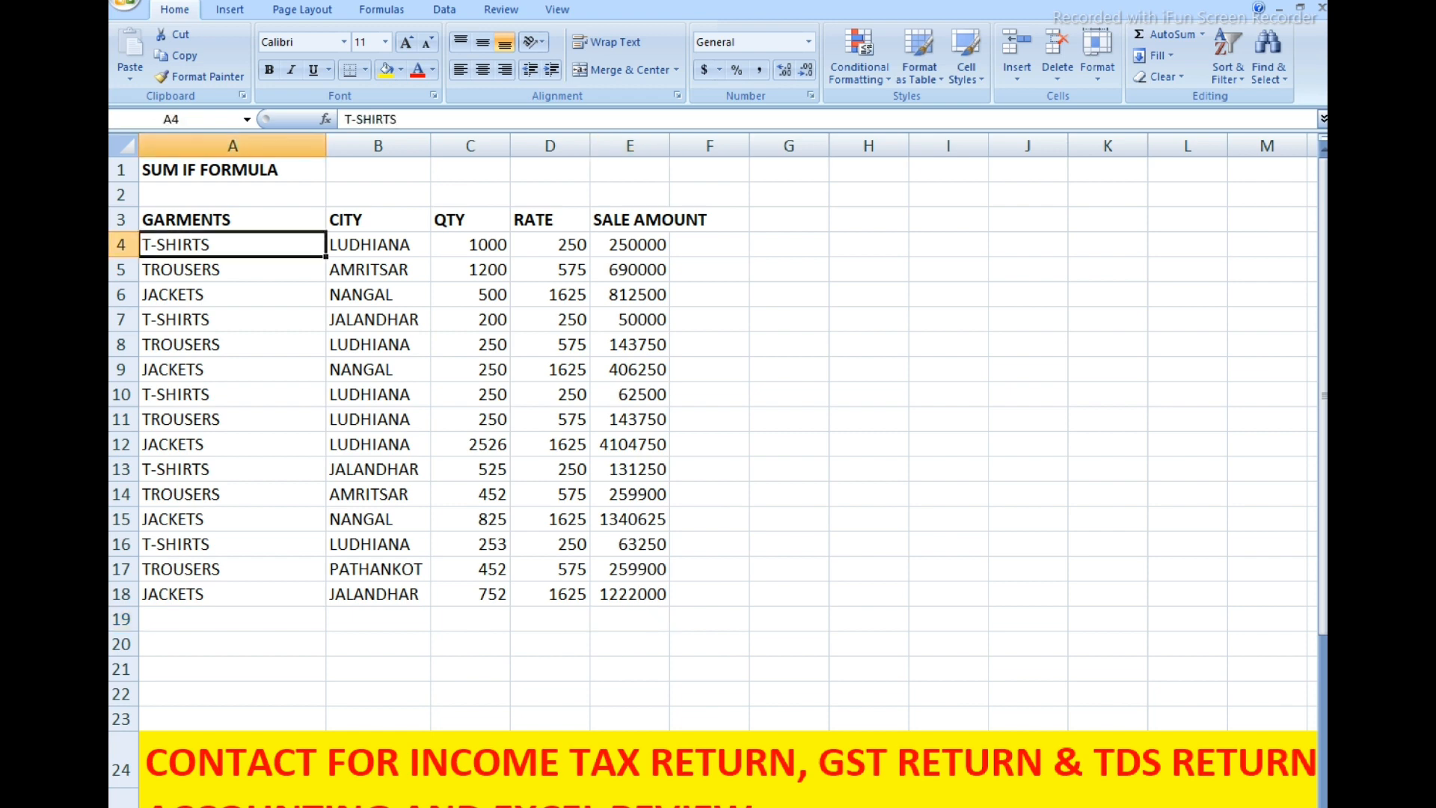
{"action": "left_click", "coordinate": [630, 244]}
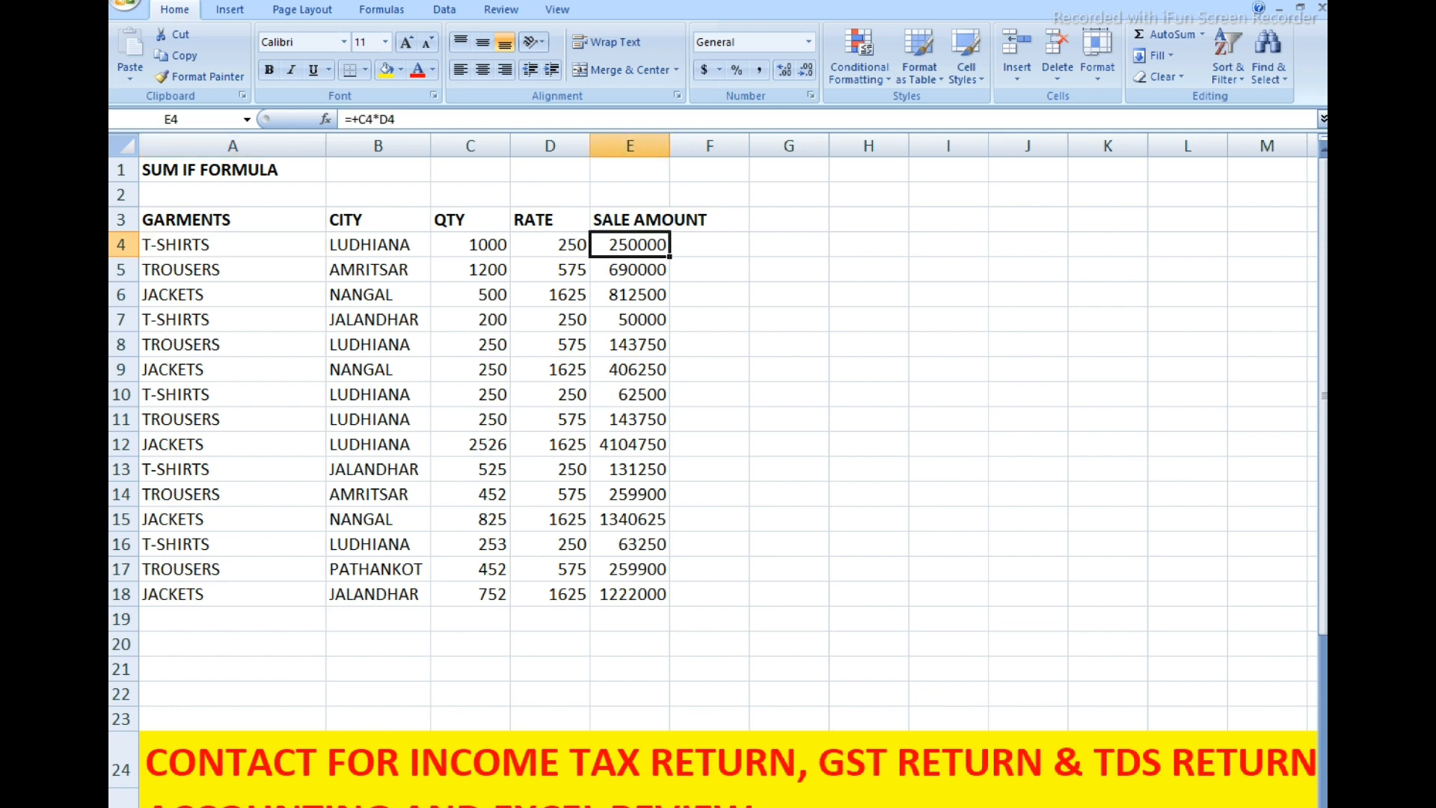
{"action": "left_click", "coordinate": [232, 344]}
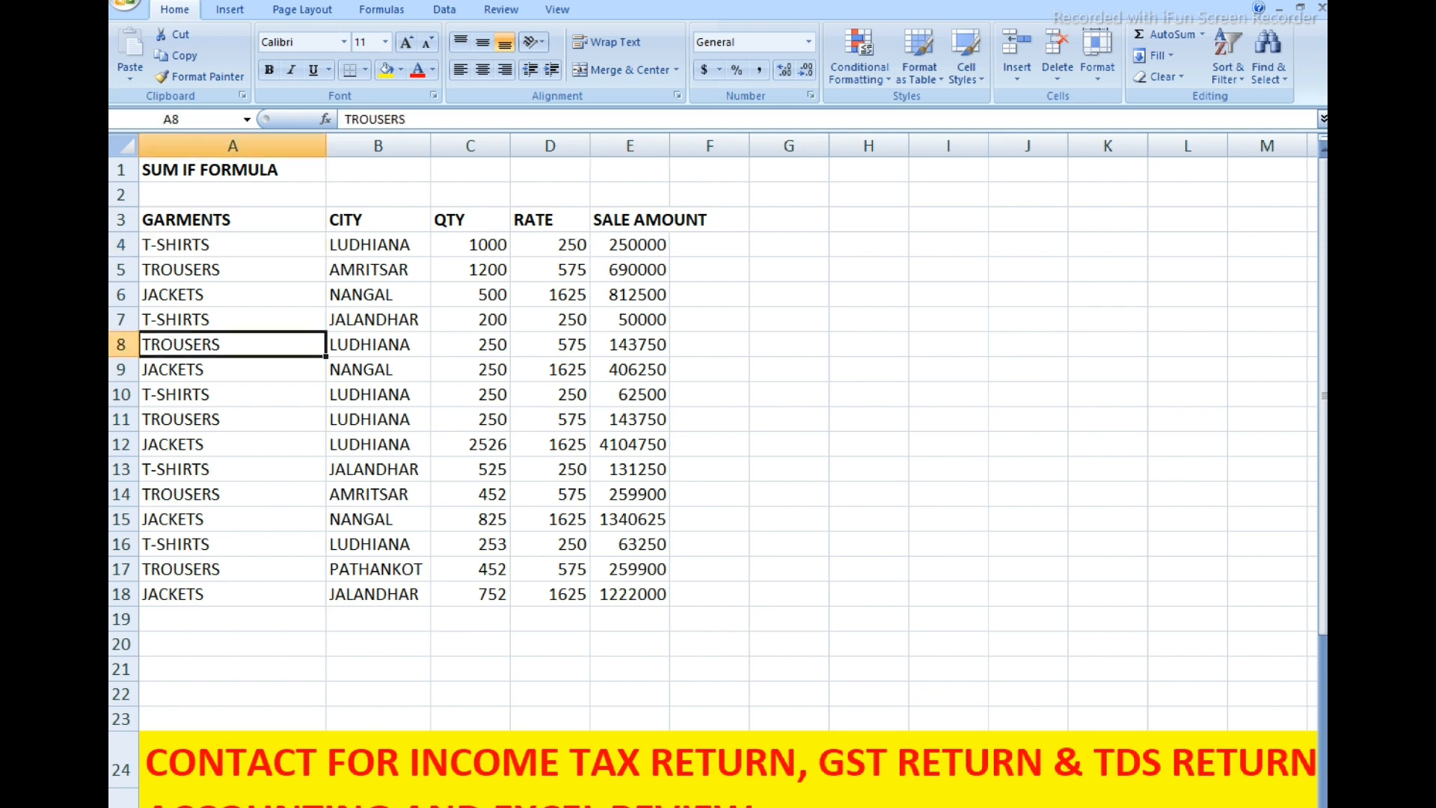
{"action": "left_click", "coordinate": [630, 344]}
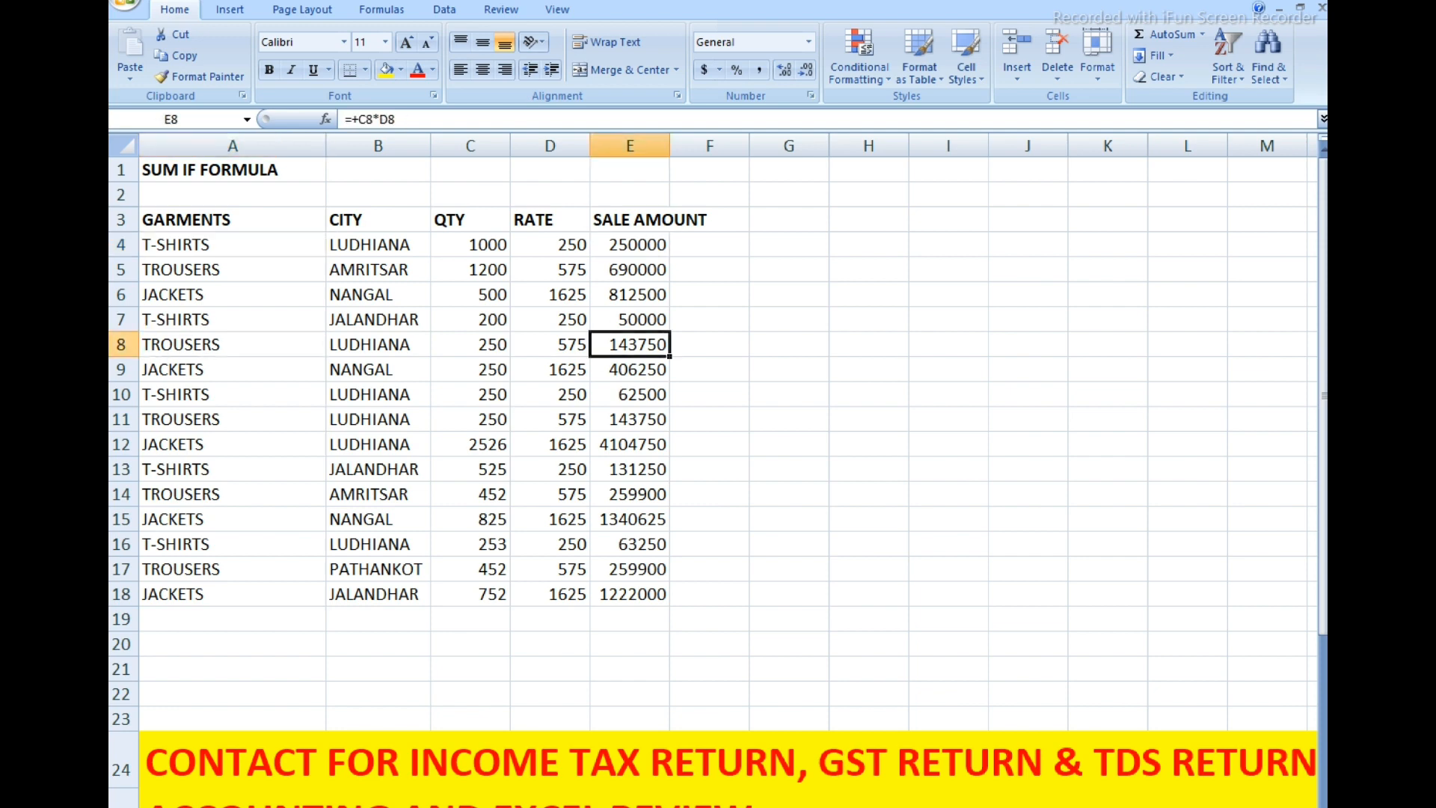
{"action": "left_click", "coordinate": [233, 444]}
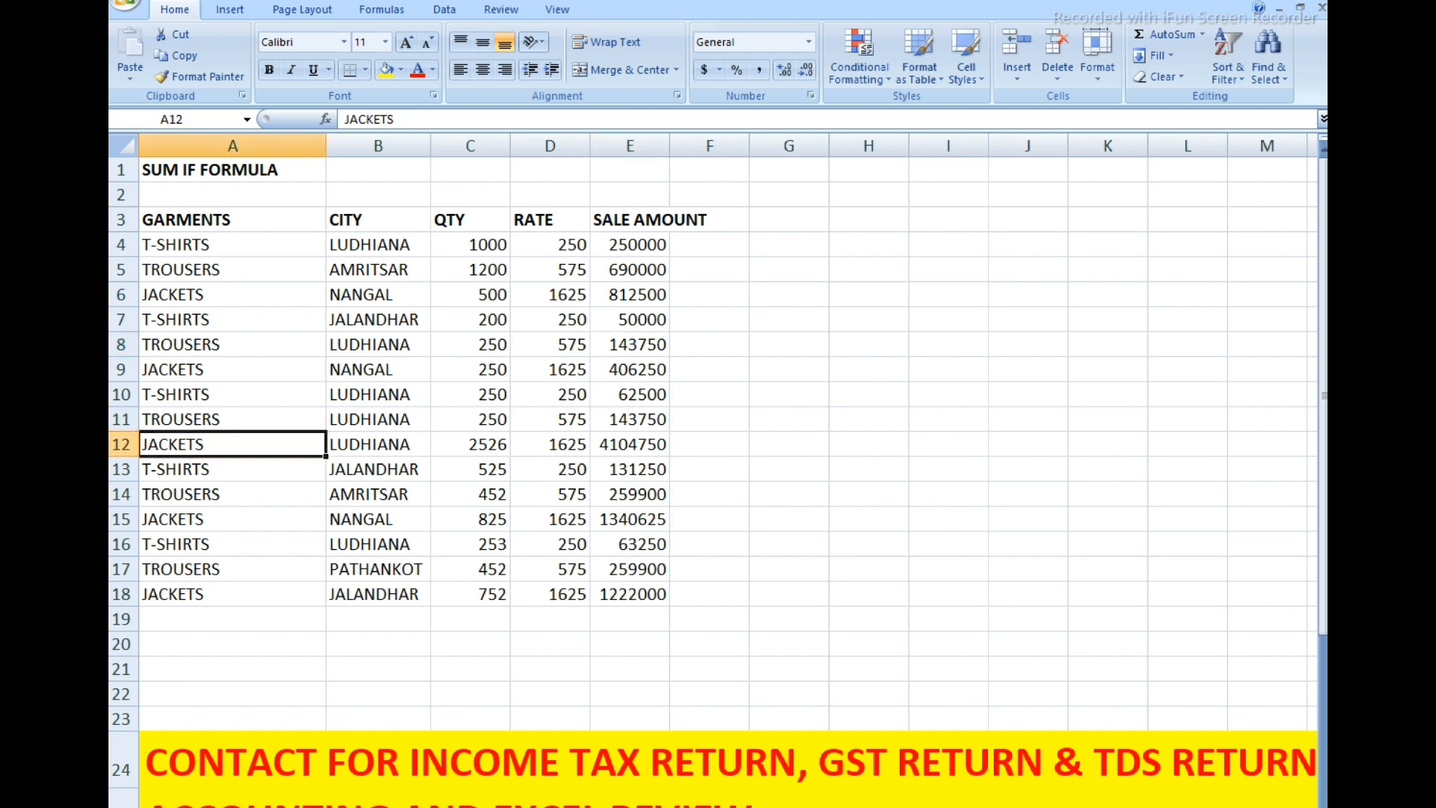
{"action": "left_click", "coordinate": [630, 419]}
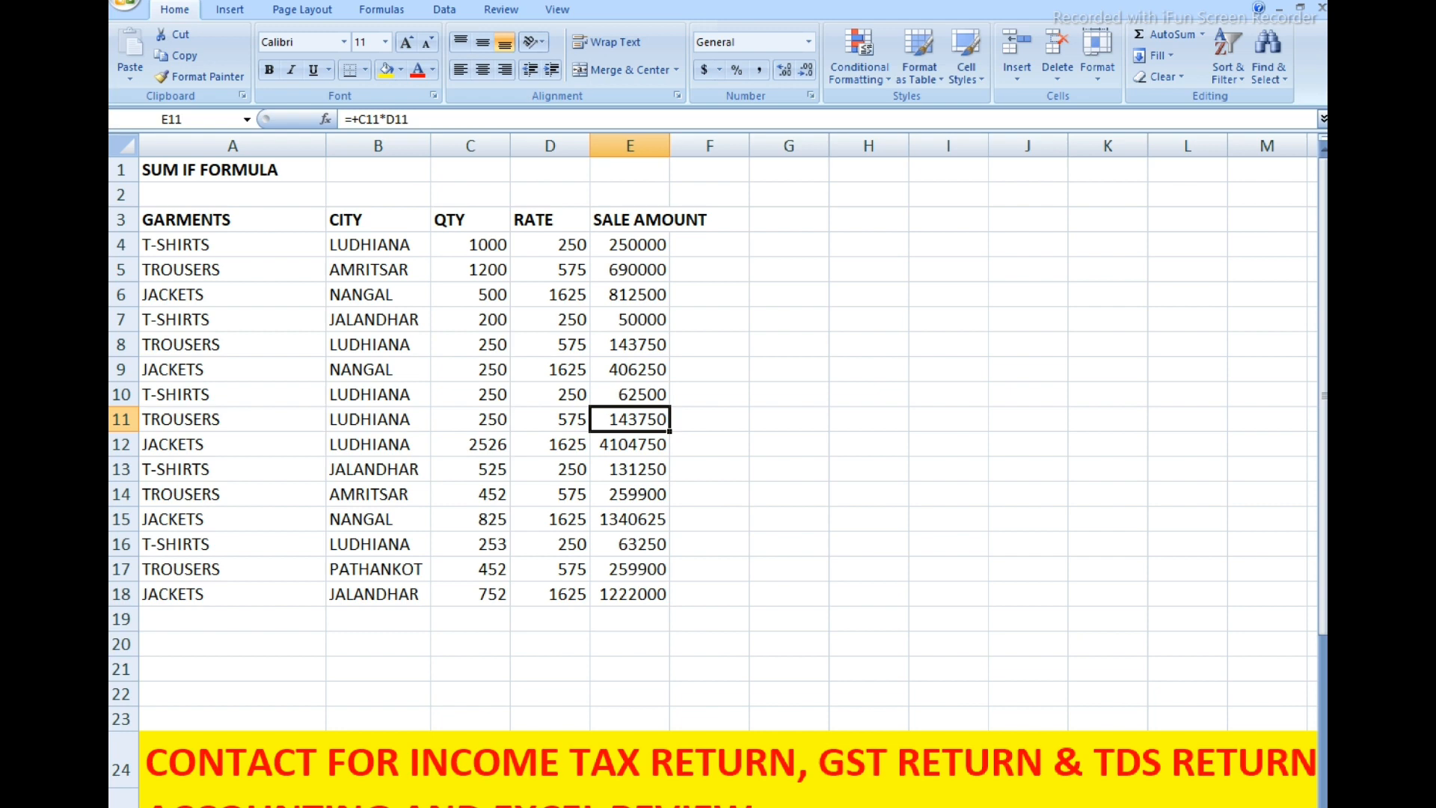
- Enter =SUMIF(A4:A18,"T-SHIRTS",E4:E18) in cell G4 to total the T-shirt sale amounts, and review the formula
{"action": "left_click", "coordinate": [789, 245]}
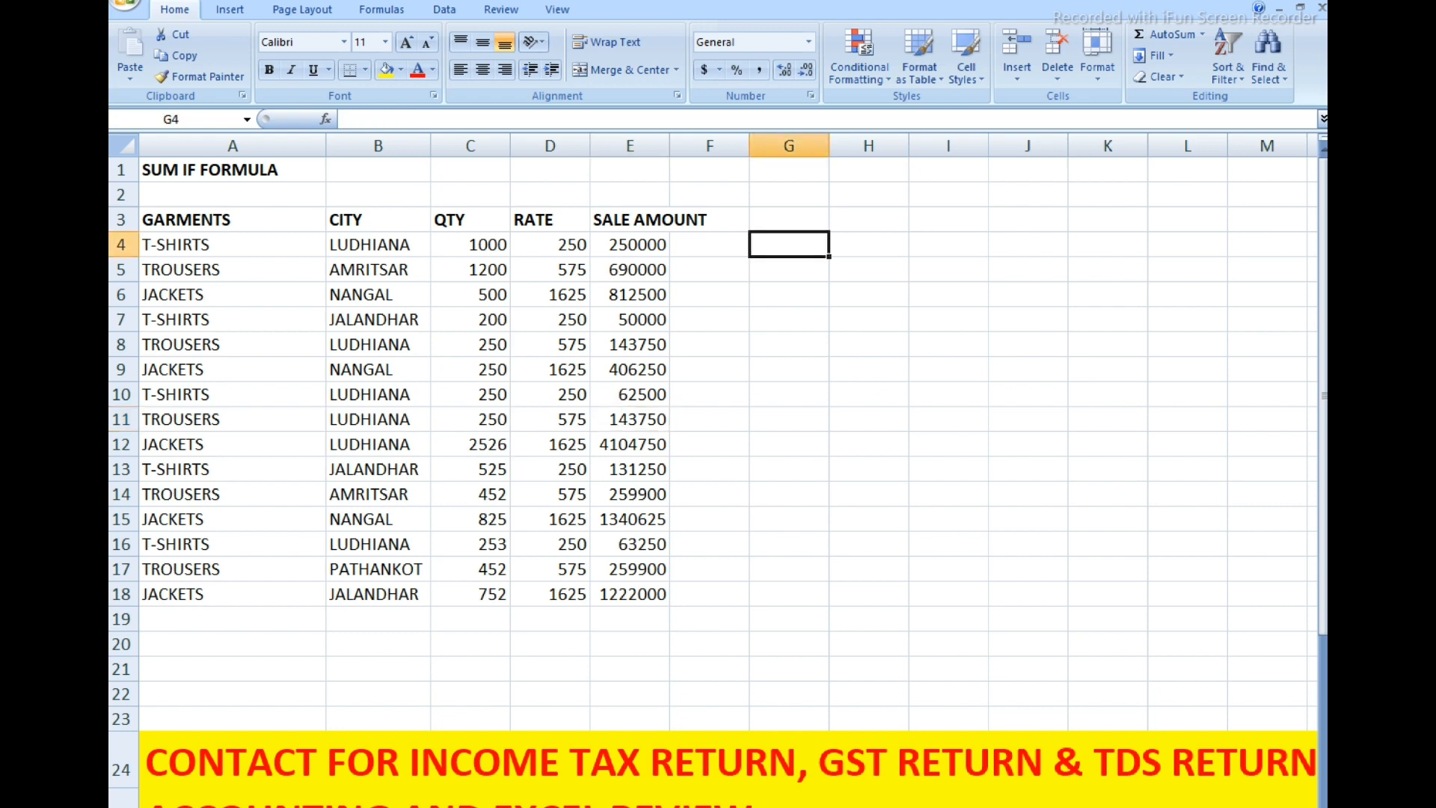
{"action": "type", "text": "="}
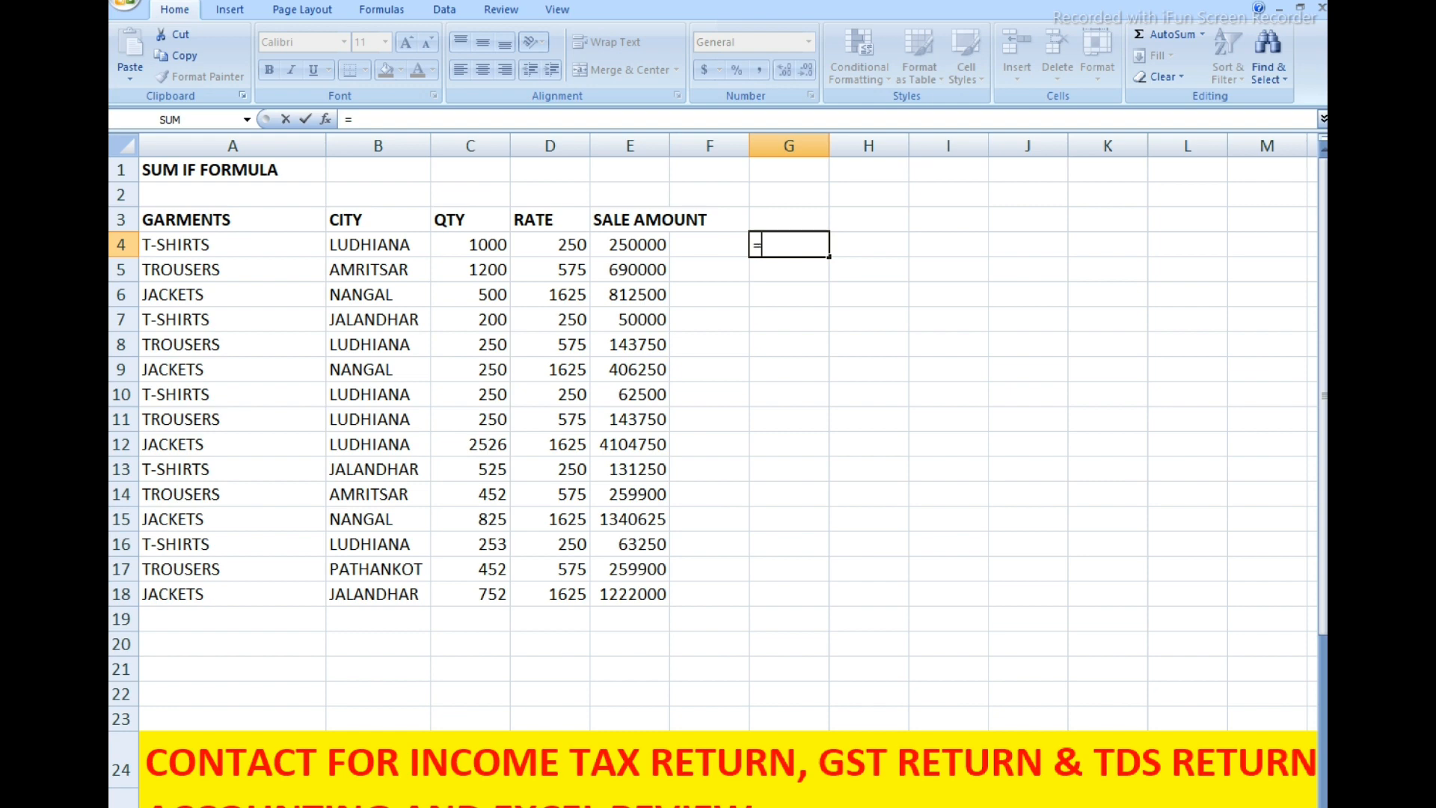
{"action": "type", "text": "SUMI"}
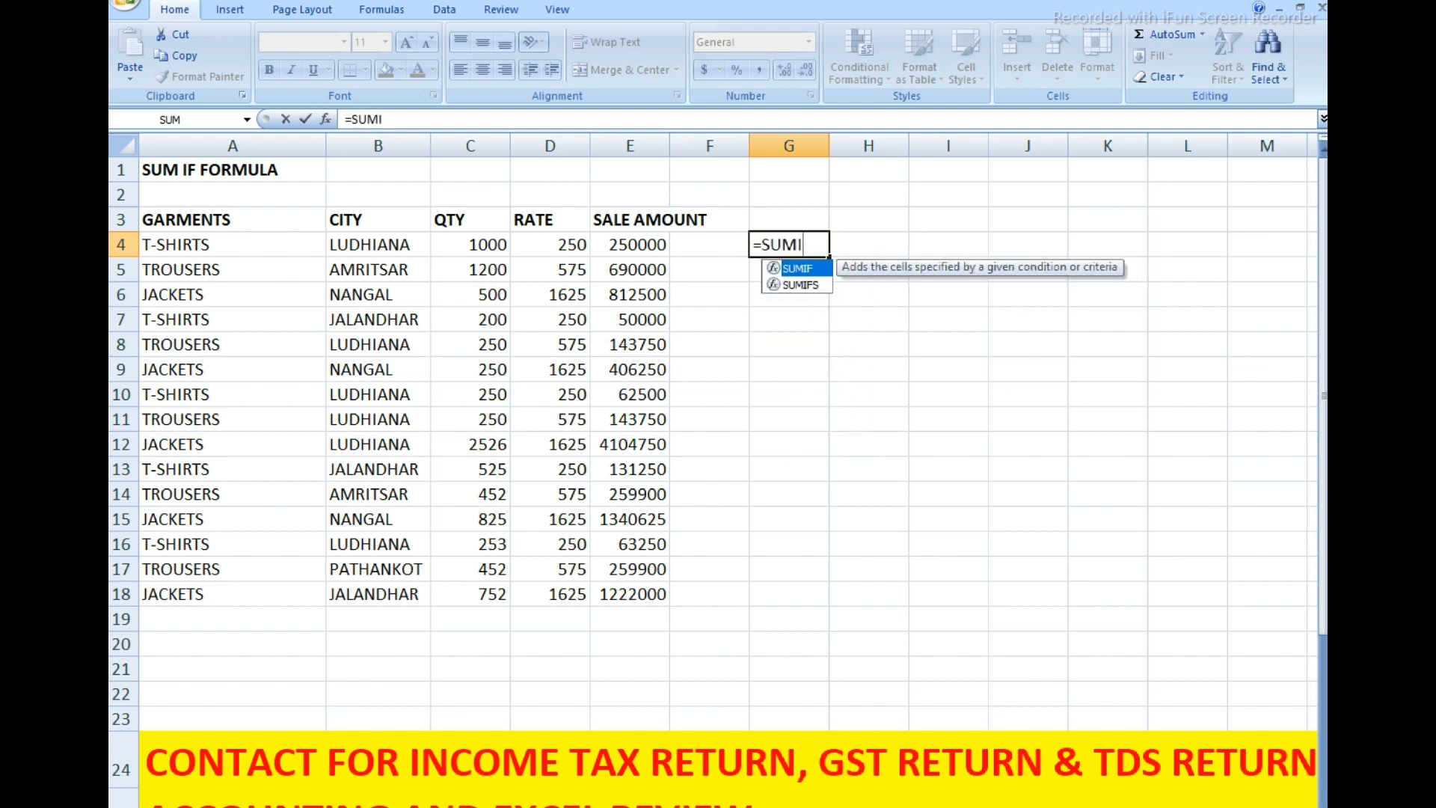
{"action": "type", "text": "F("}
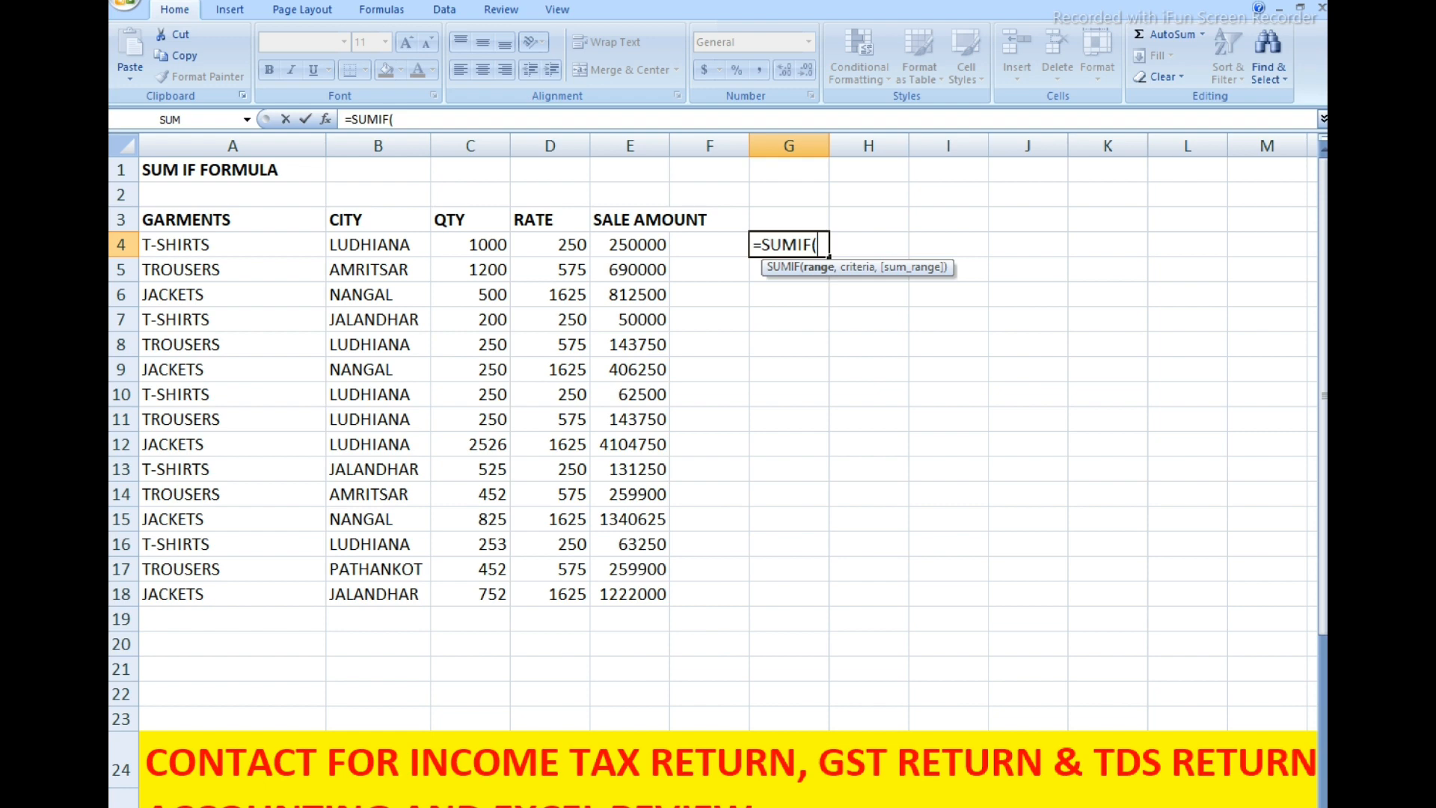
{"action": "left_click_drag", "start_coordinate": [314, 245], "coordinate": [323, 602]}
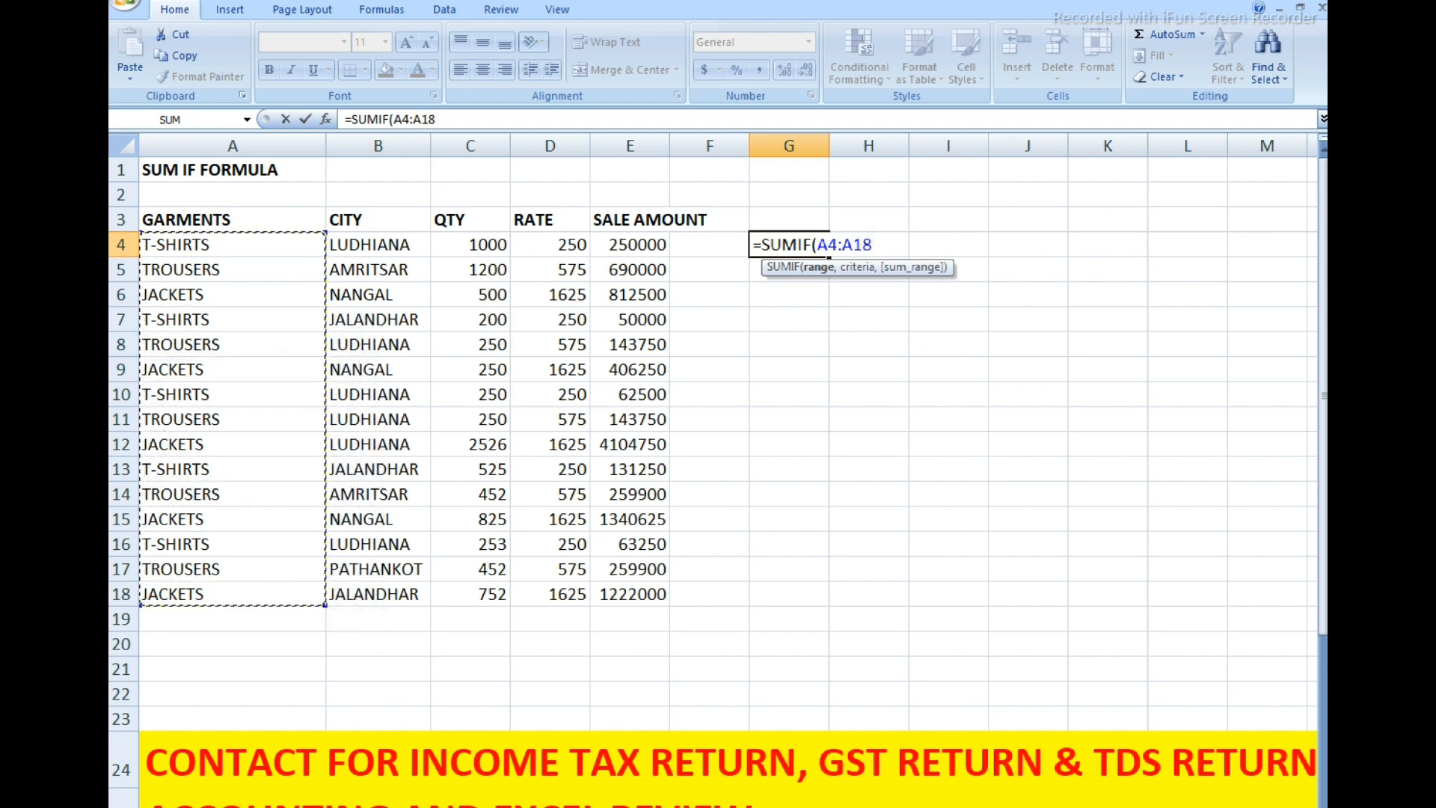
{"action": "type", "text": ","}
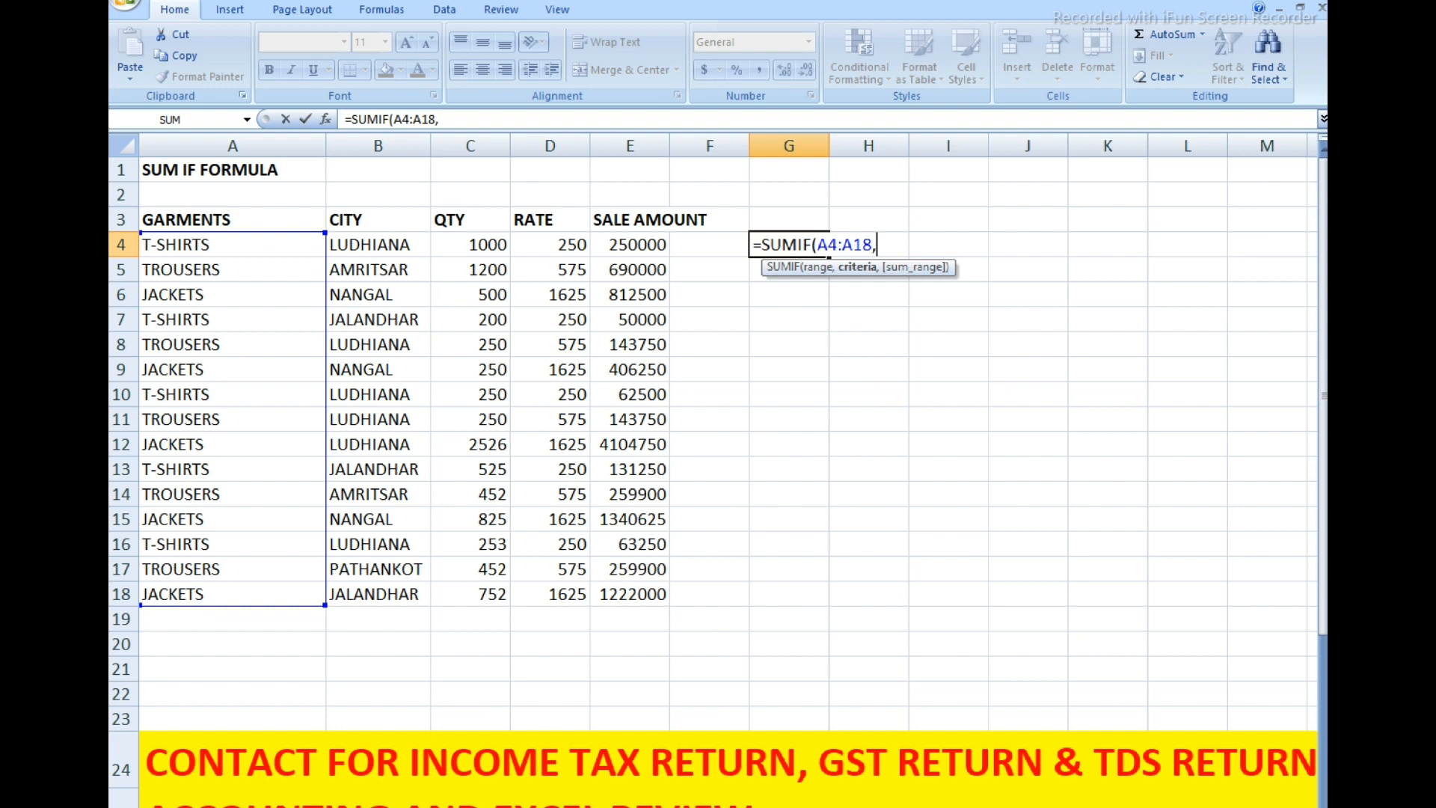
{"action": "type", "text": "\"T-SHIRTS"}
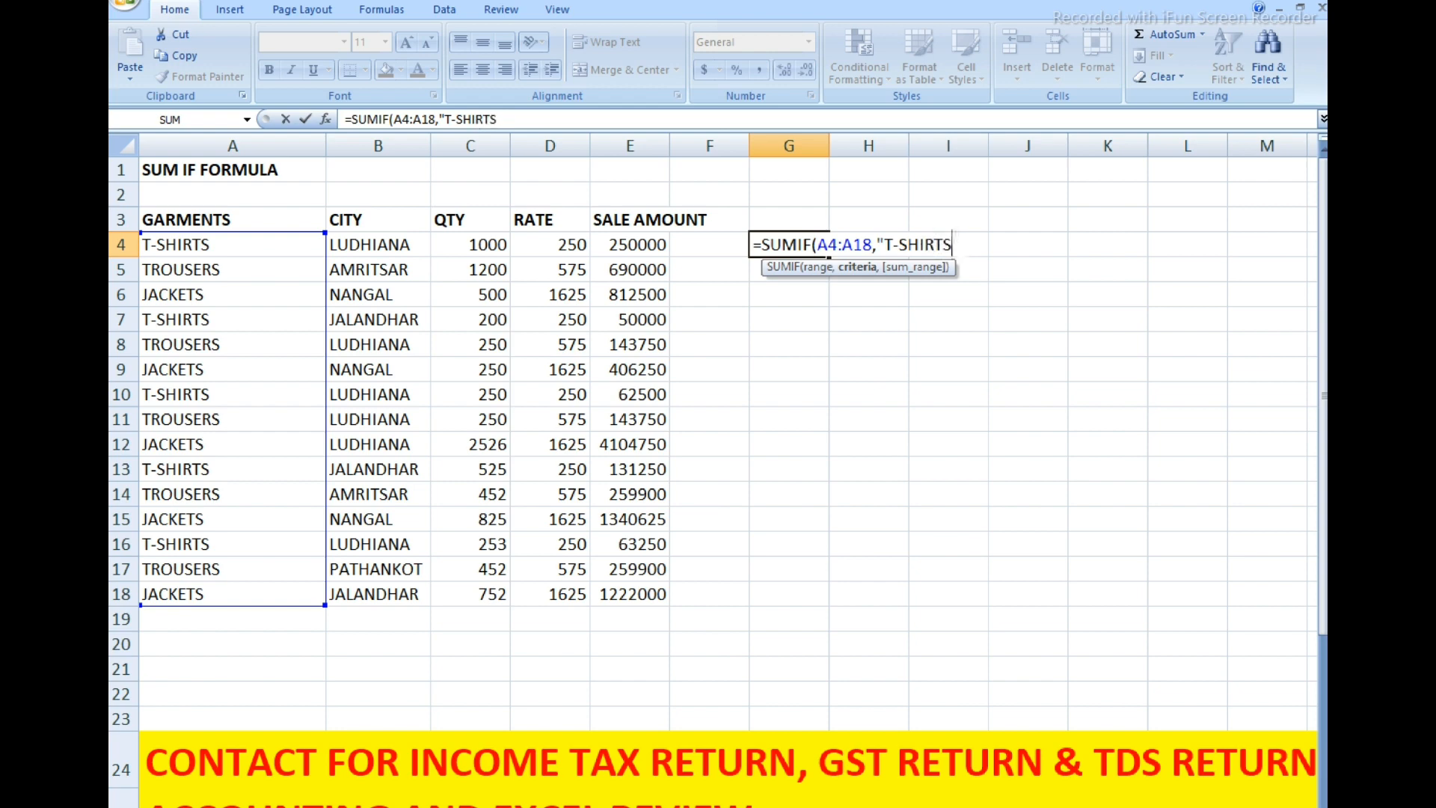
{"action": "type", "text": "\","}
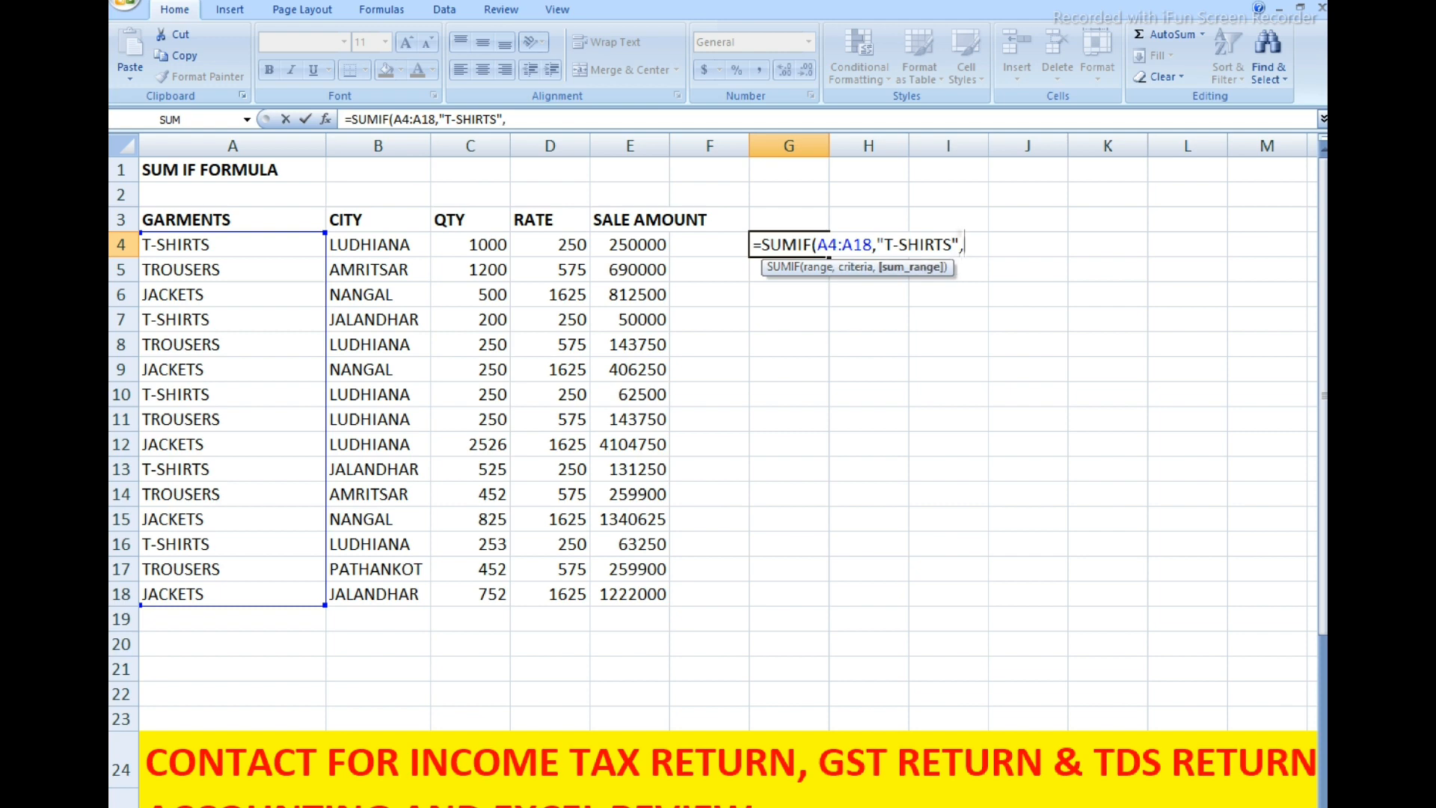
{"action": "left_click_drag", "start_coordinate": [635, 245], "coordinate": [658, 598]}
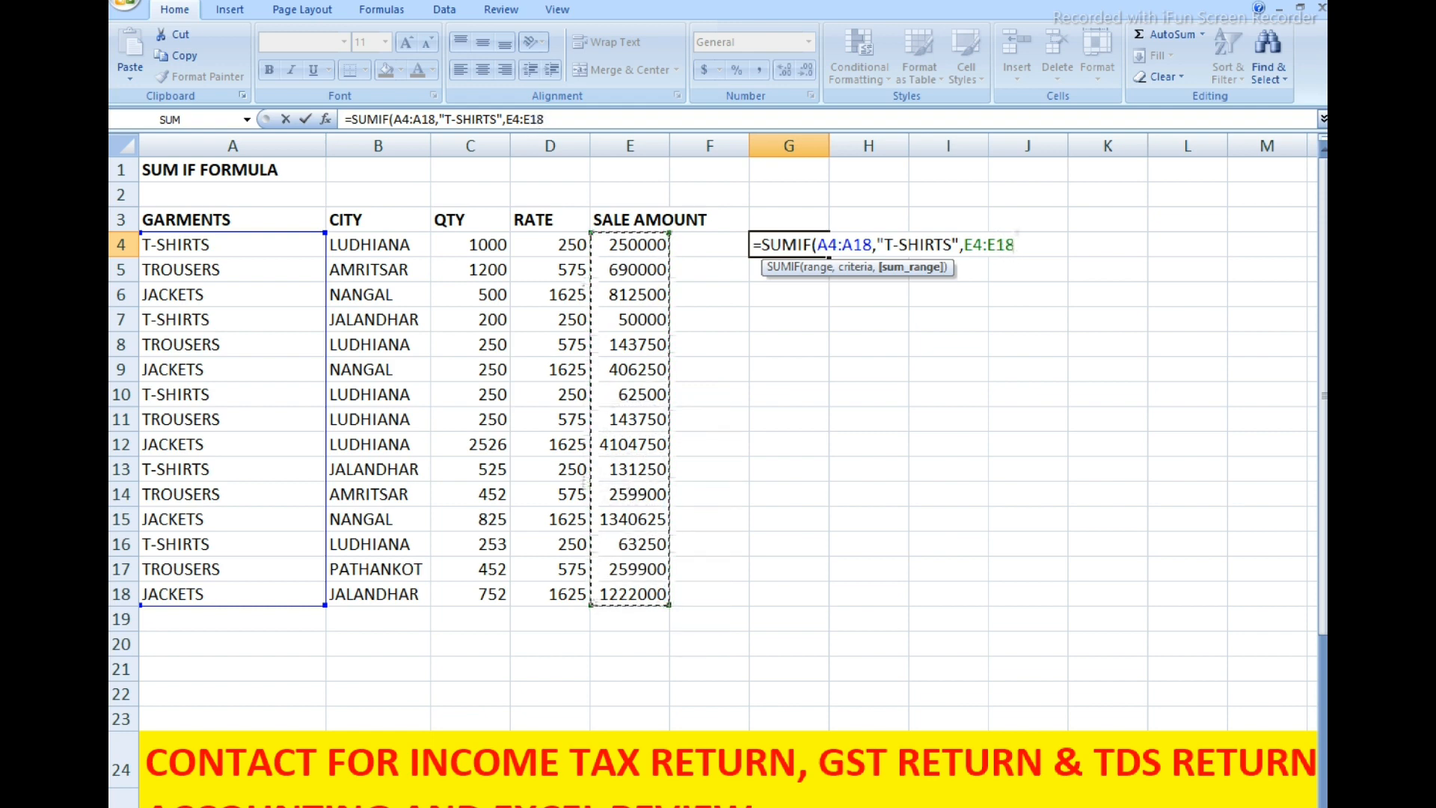
{"action": "key", "text": "Return"}
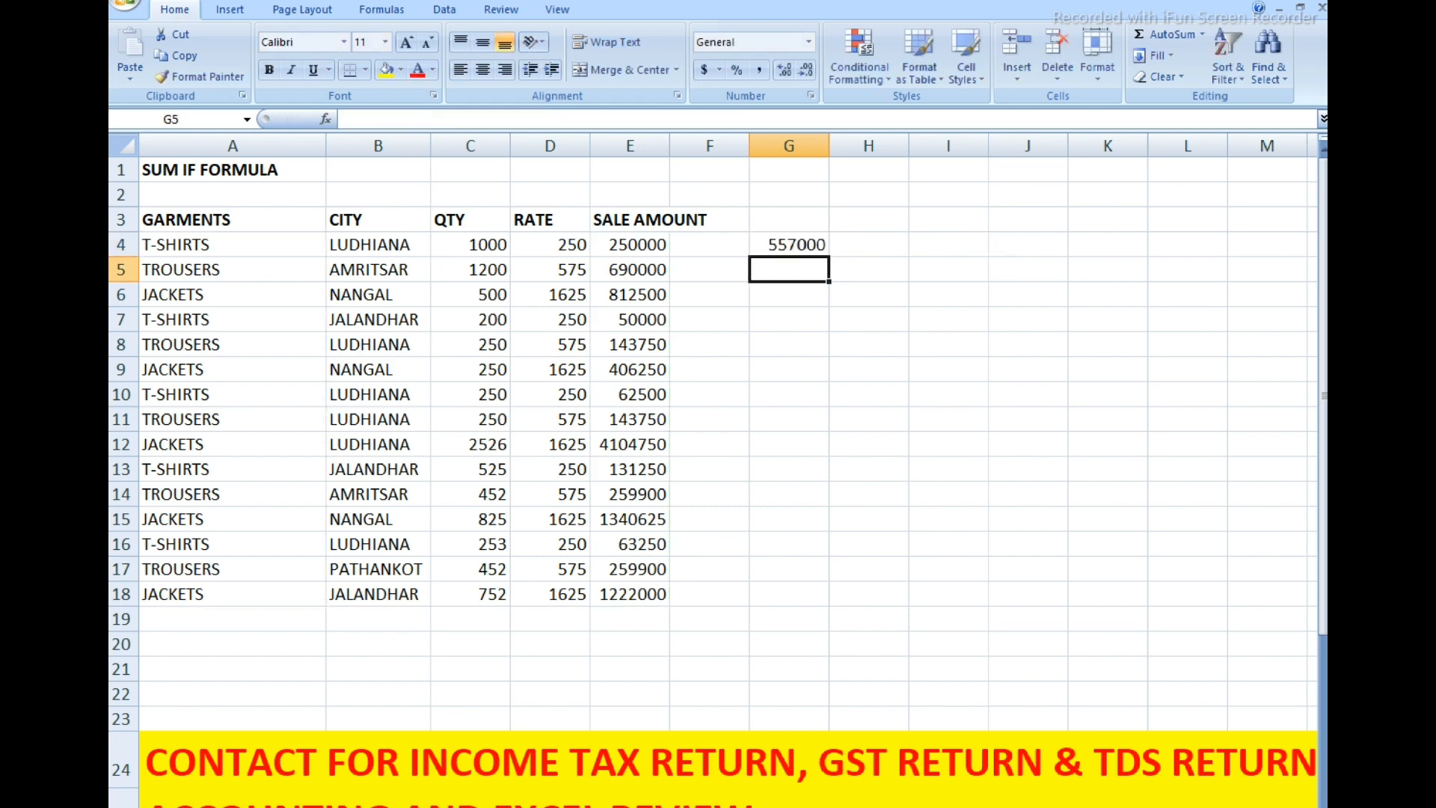
{"action": "left_click", "coordinate": [789, 245]}
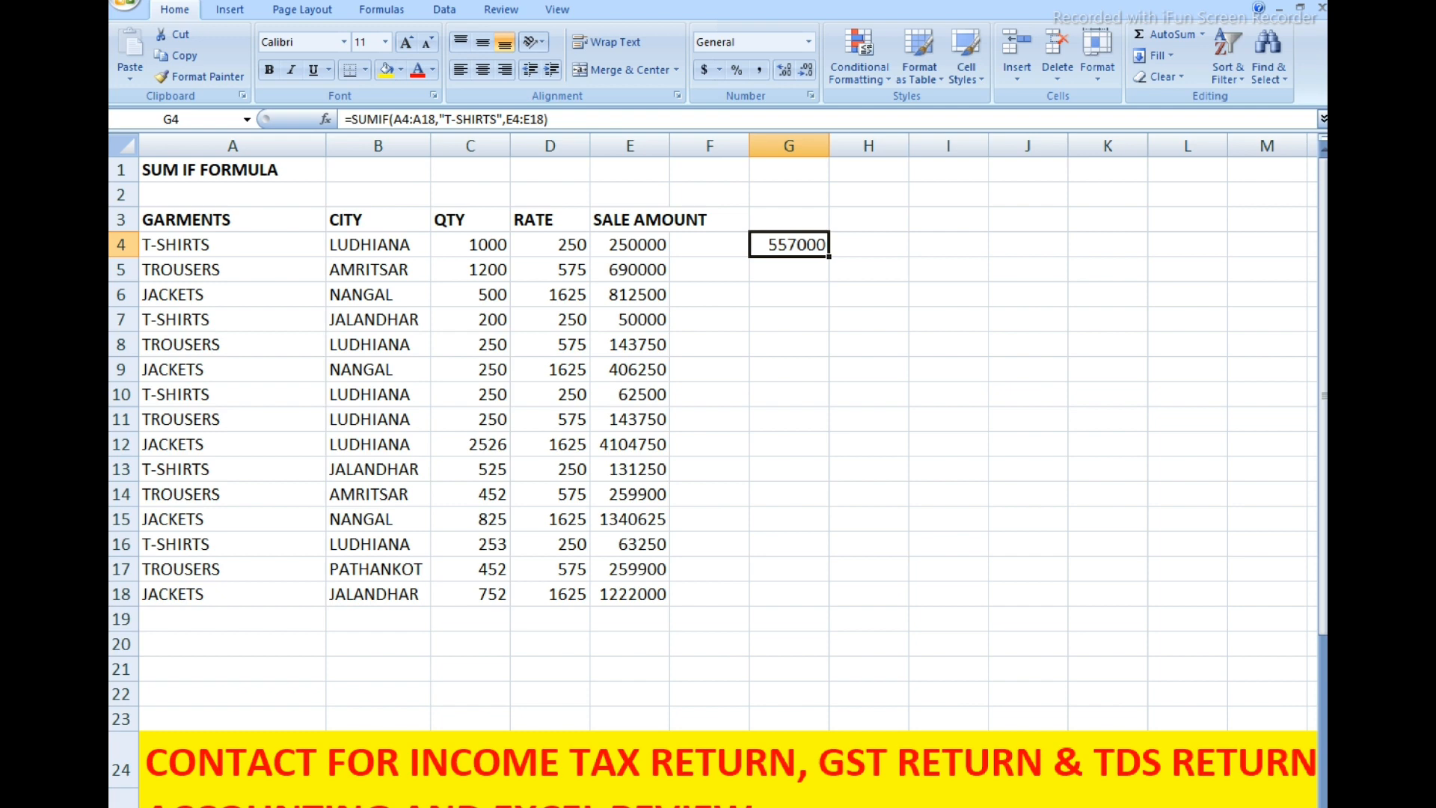
- Cross-check the T-shirt total in cell G5 by adding the individual sale amounts with +E4+E7+E10+E13+E16
{"action": "key", "text": "Down"}
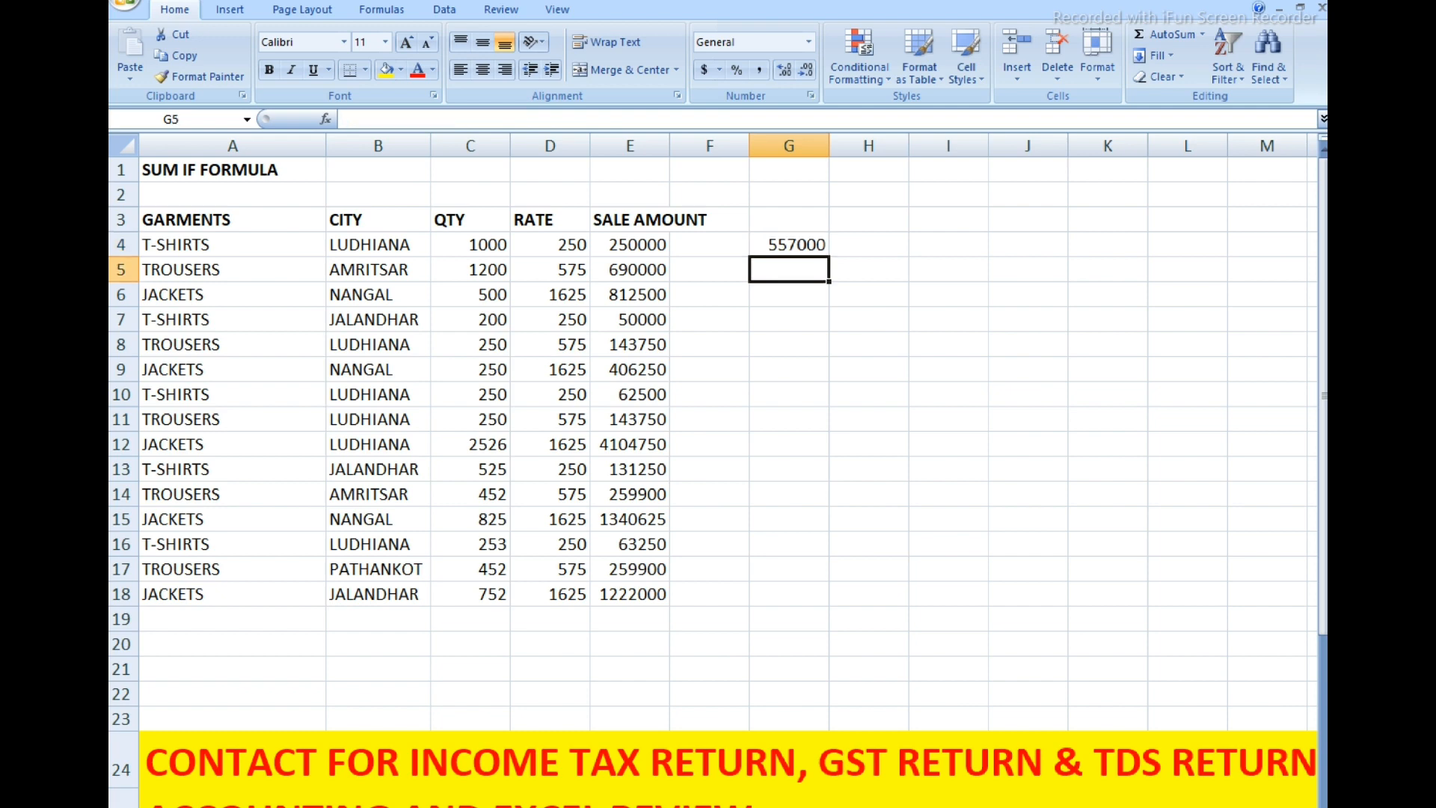
{"action": "type", "text": "+"}
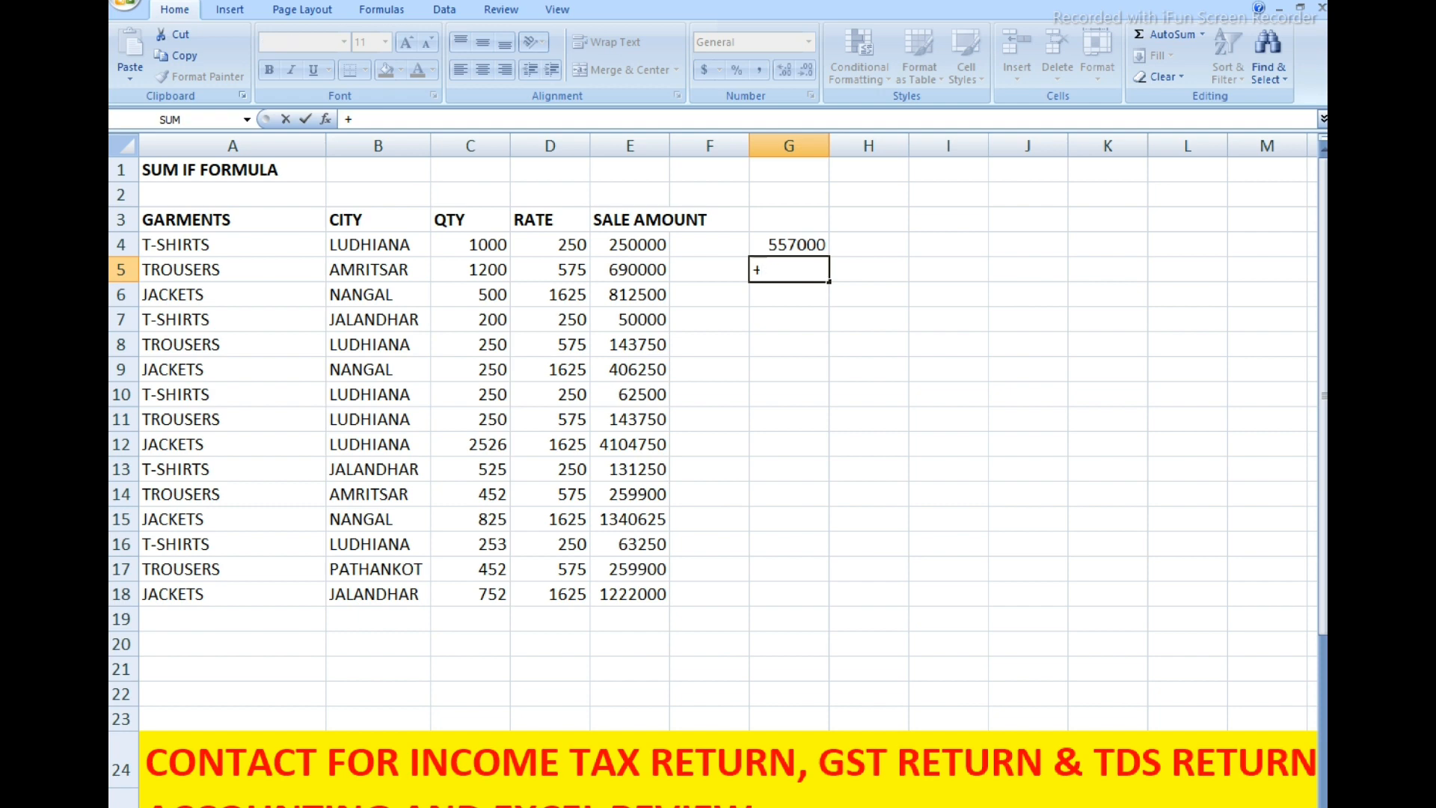
{"action": "key", "text": "Escape"}
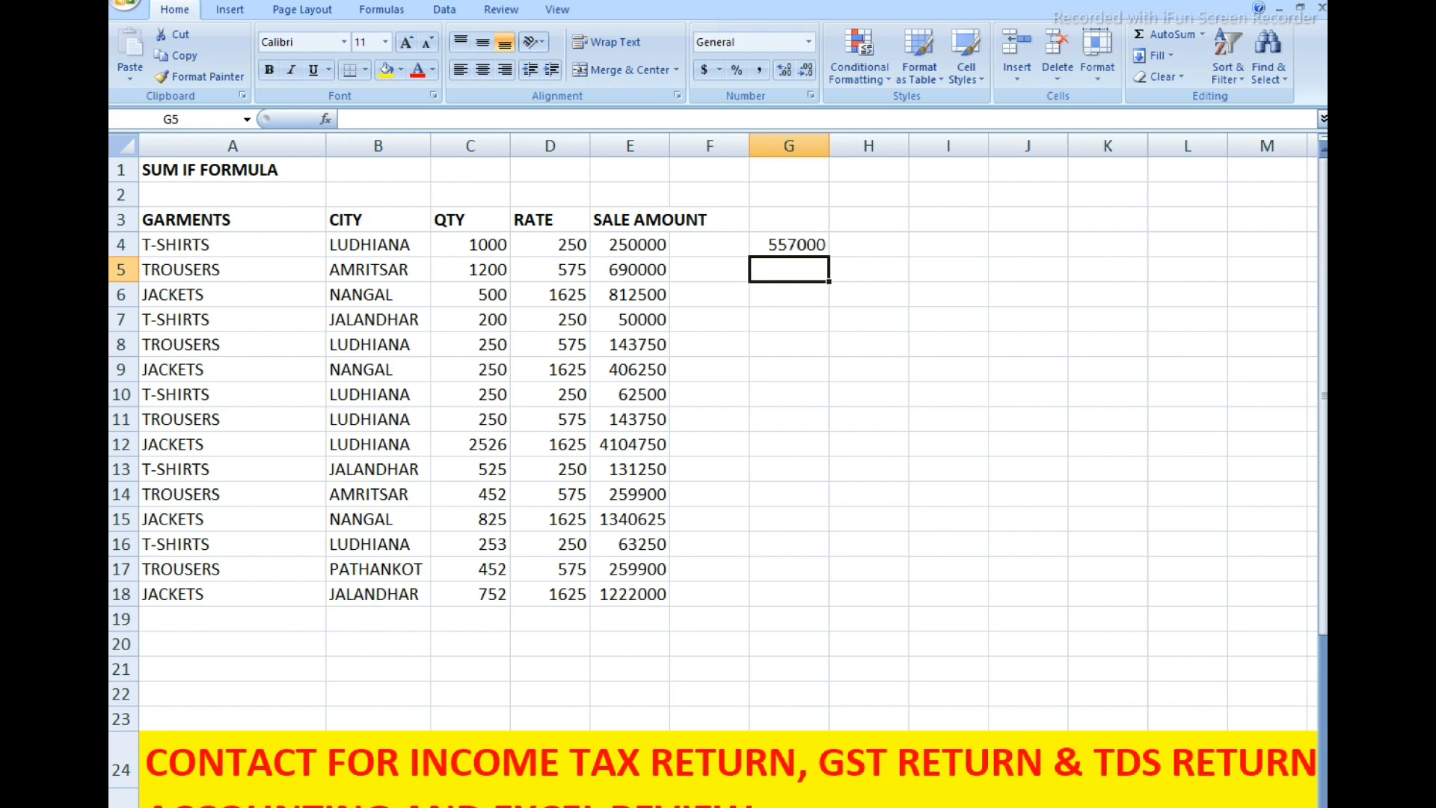
{"action": "scroll", "coordinate": [710, 472], "scroll_direction": "up", "scroll_amount": 3, "text": "ctrl"}
{"action": "scroll", "coordinate": [710, 471], "scroll_direction": "up", "scroll_amount": 1}
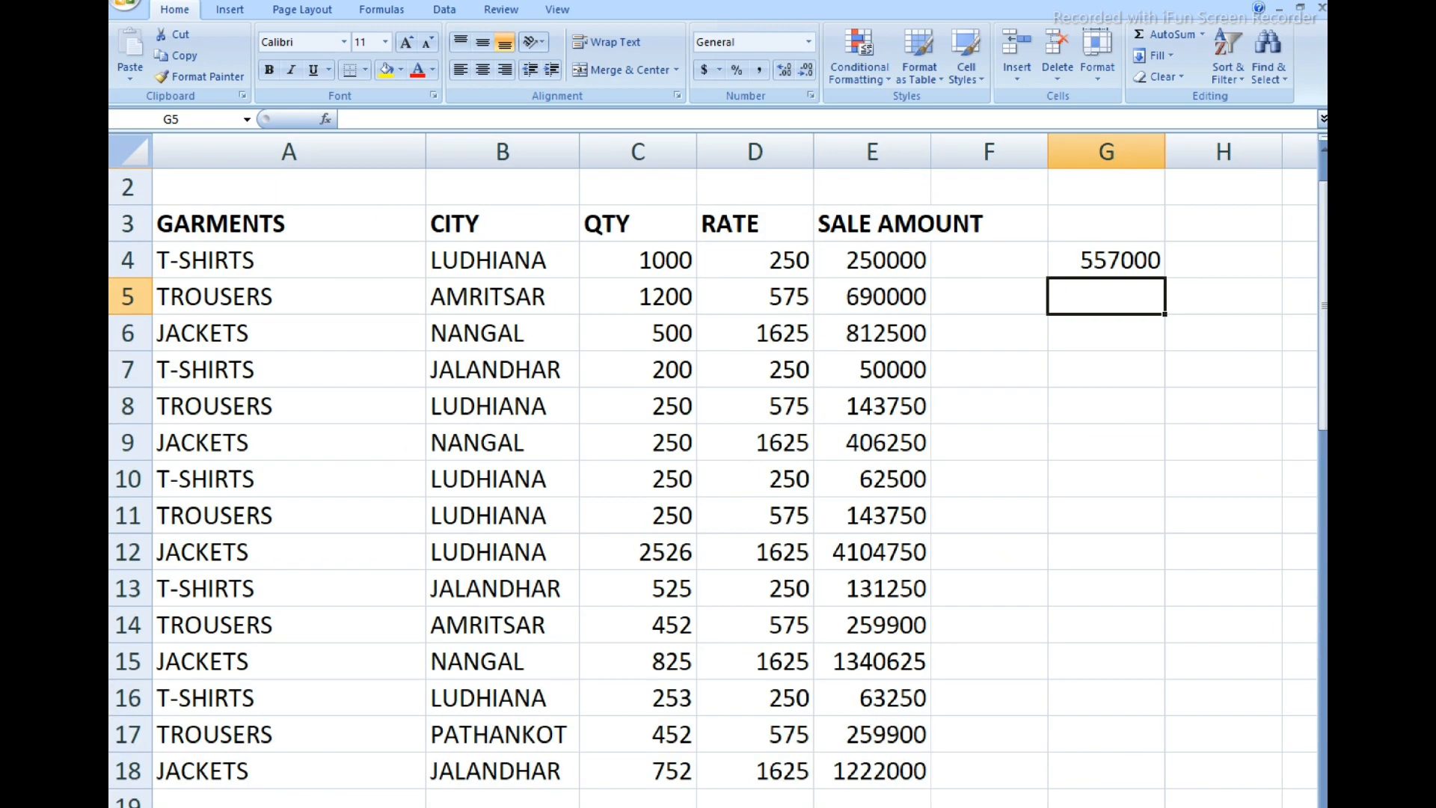
{"action": "type", "text": "+"}
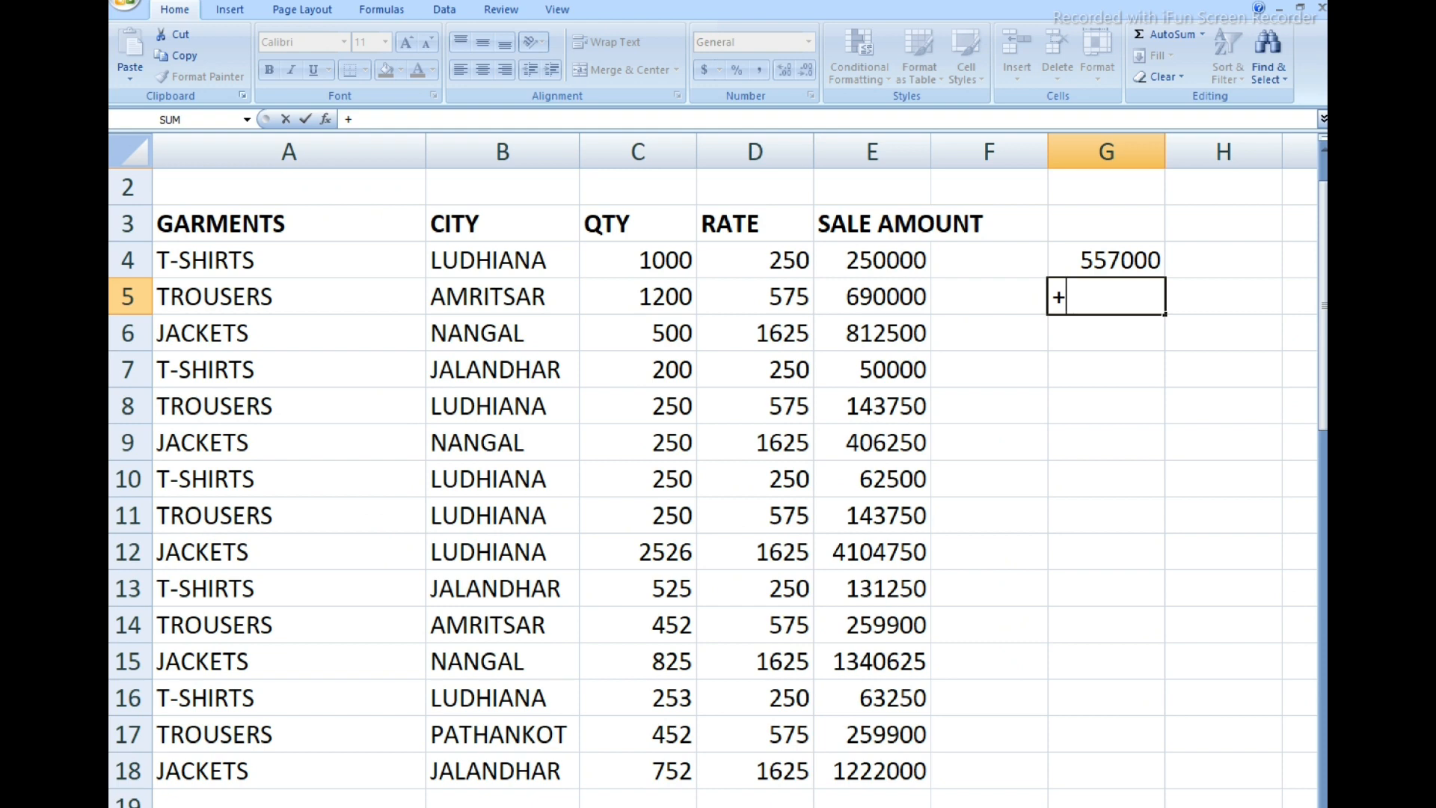
{"action": "left_click", "coordinate": [871, 259]}
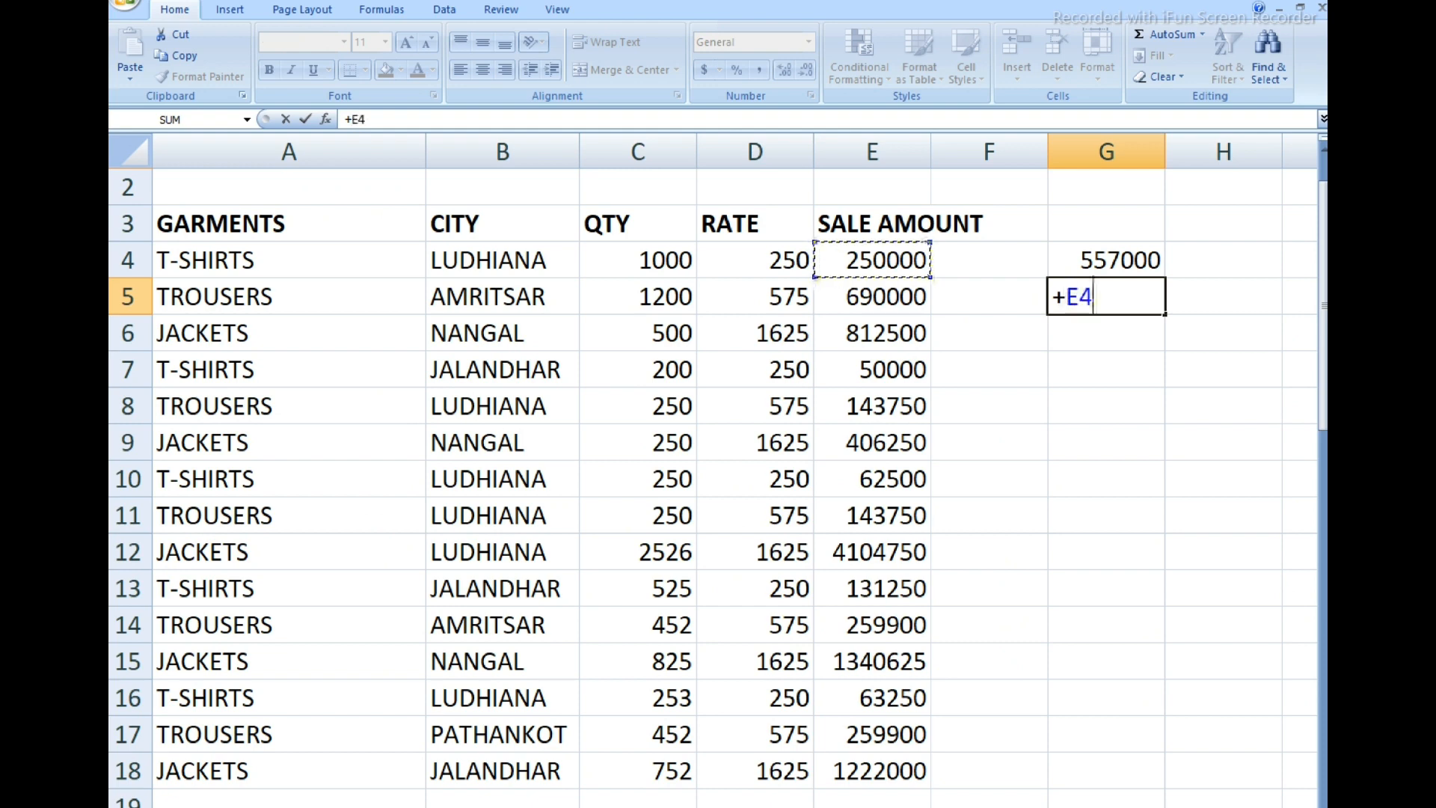
{"action": "type", "text": "+"}
{"action": "left_click", "coordinate": [871, 369]}
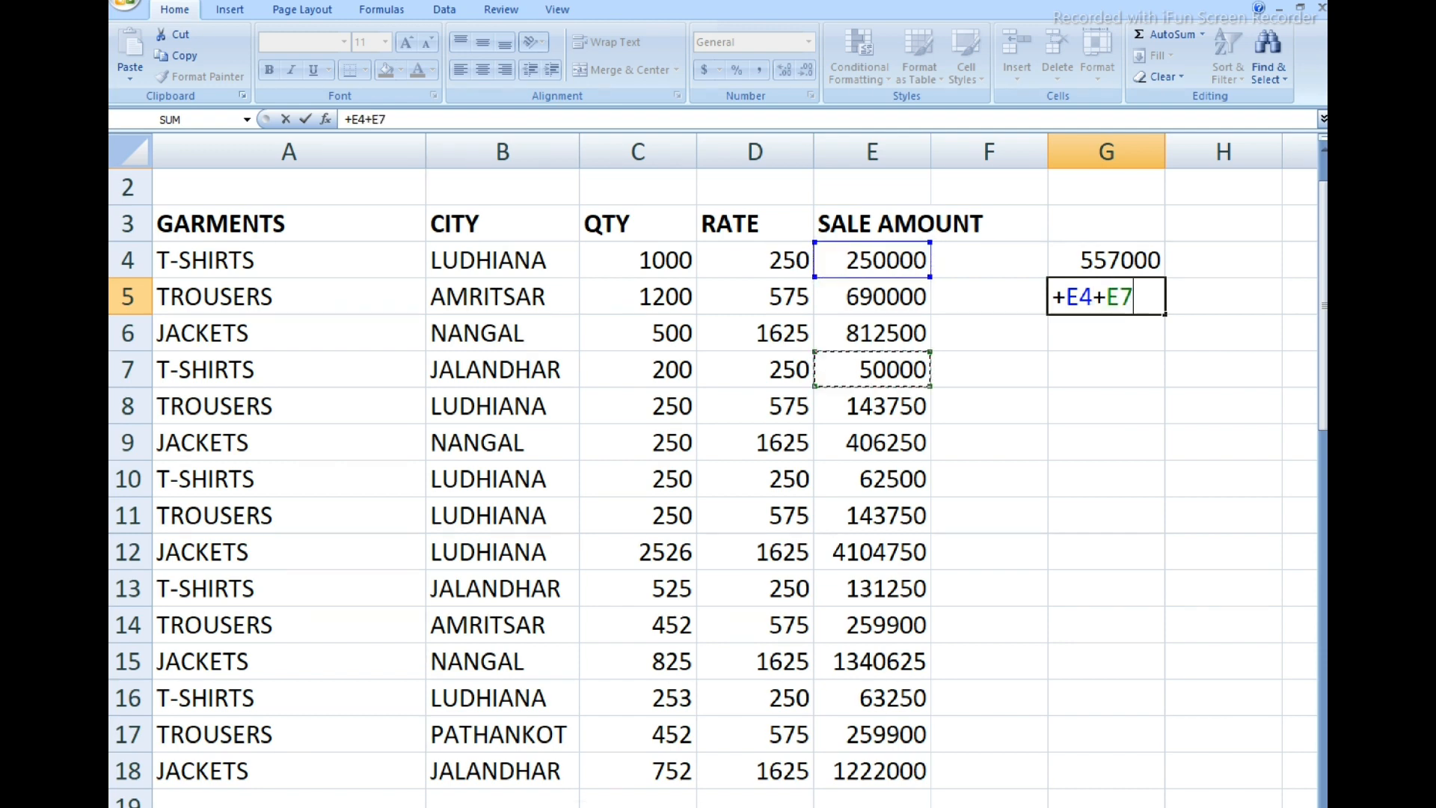
{"action": "type", "text": "+"}
{"action": "left_click", "coordinate": [871, 479]}
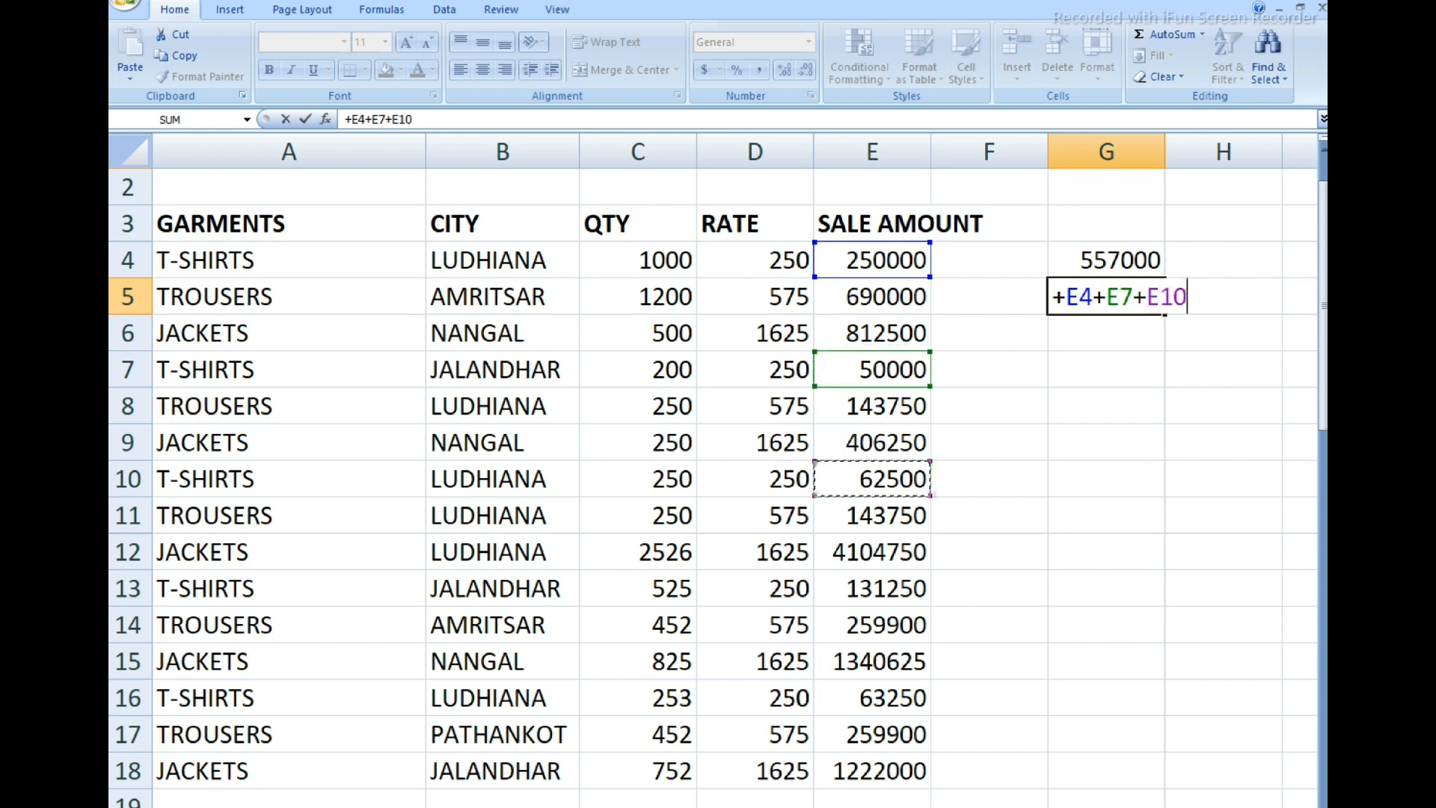
{"action": "type", "text": "+"}
{"action": "left_click", "coordinate": [871, 588]}
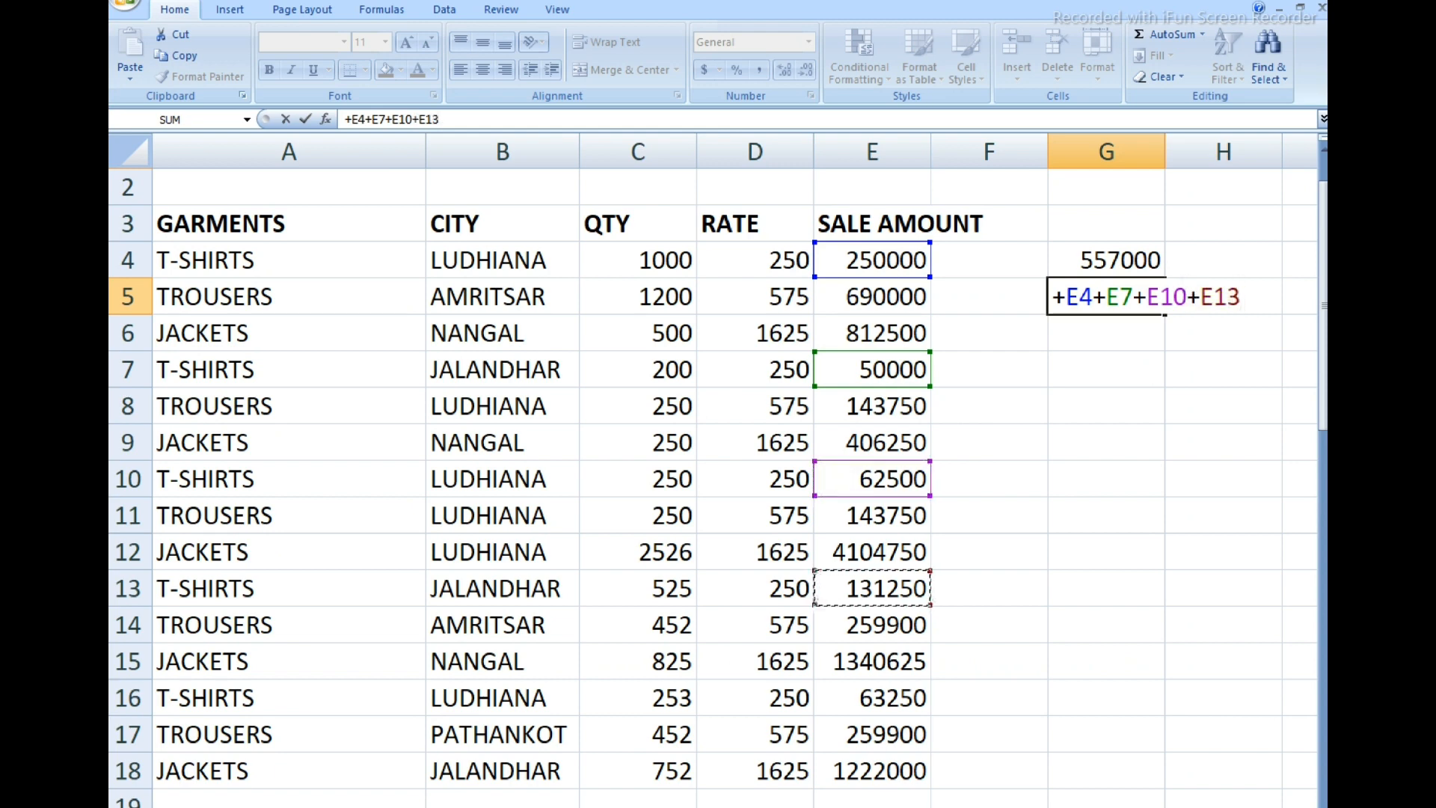
{"action": "type", "text": "+"}
{"action": "left_click", "coordinate": [872, 698]}
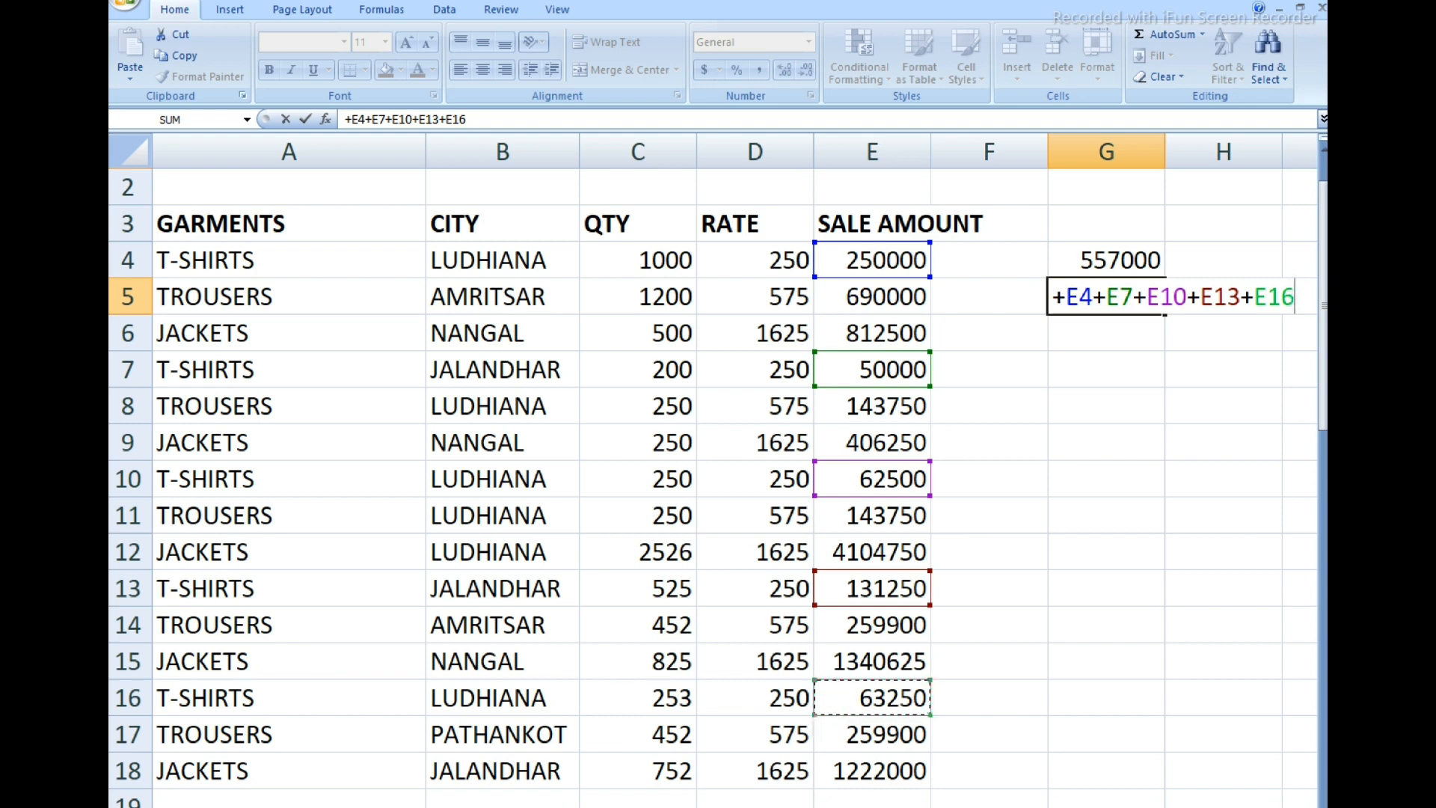
{"action": "key", "text": "Return"}
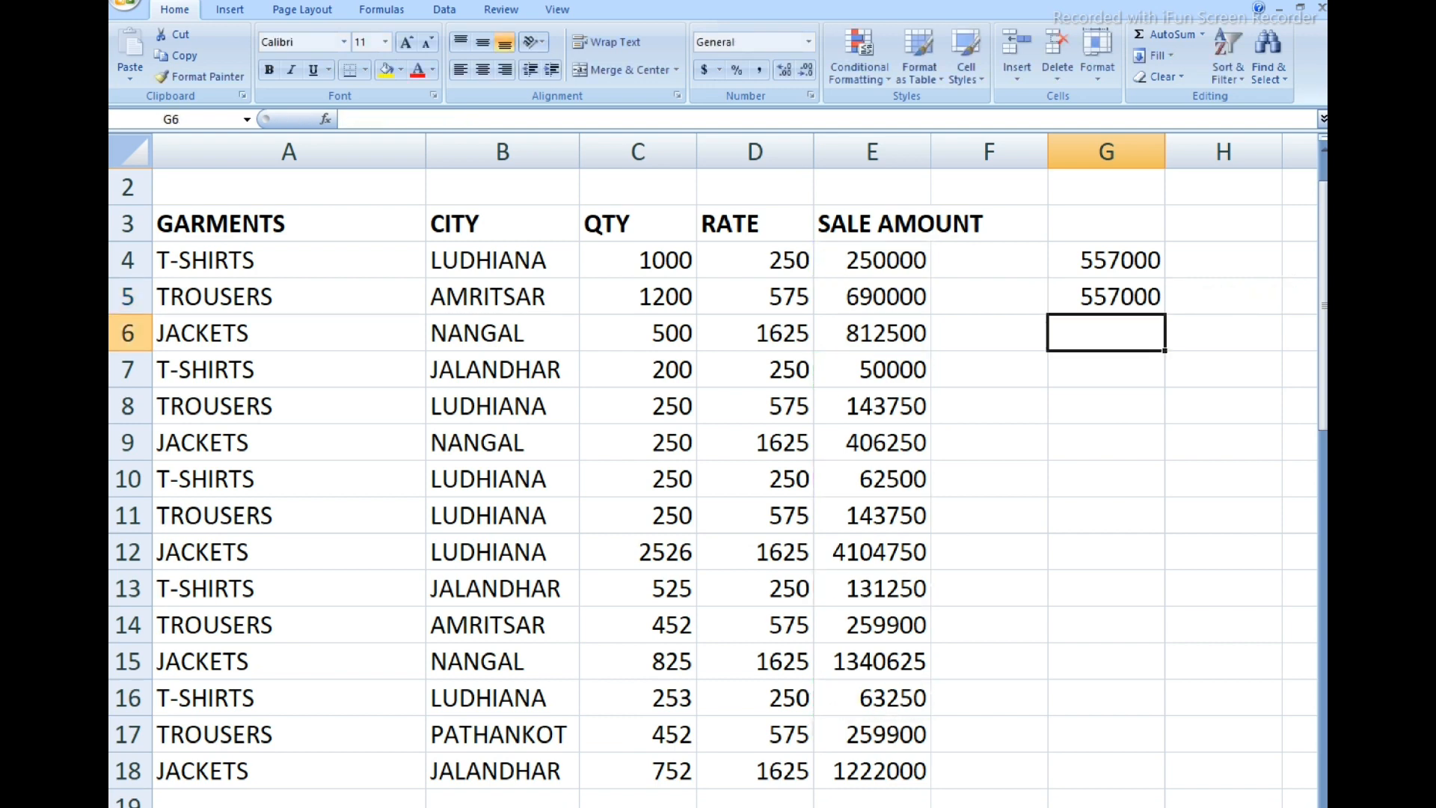
- Clear the manual cross-check formula from cell G5 and review the arguments of the SUMIF formula in cell G4
{"action": "left_click", "coordinate": [1105, 296]}
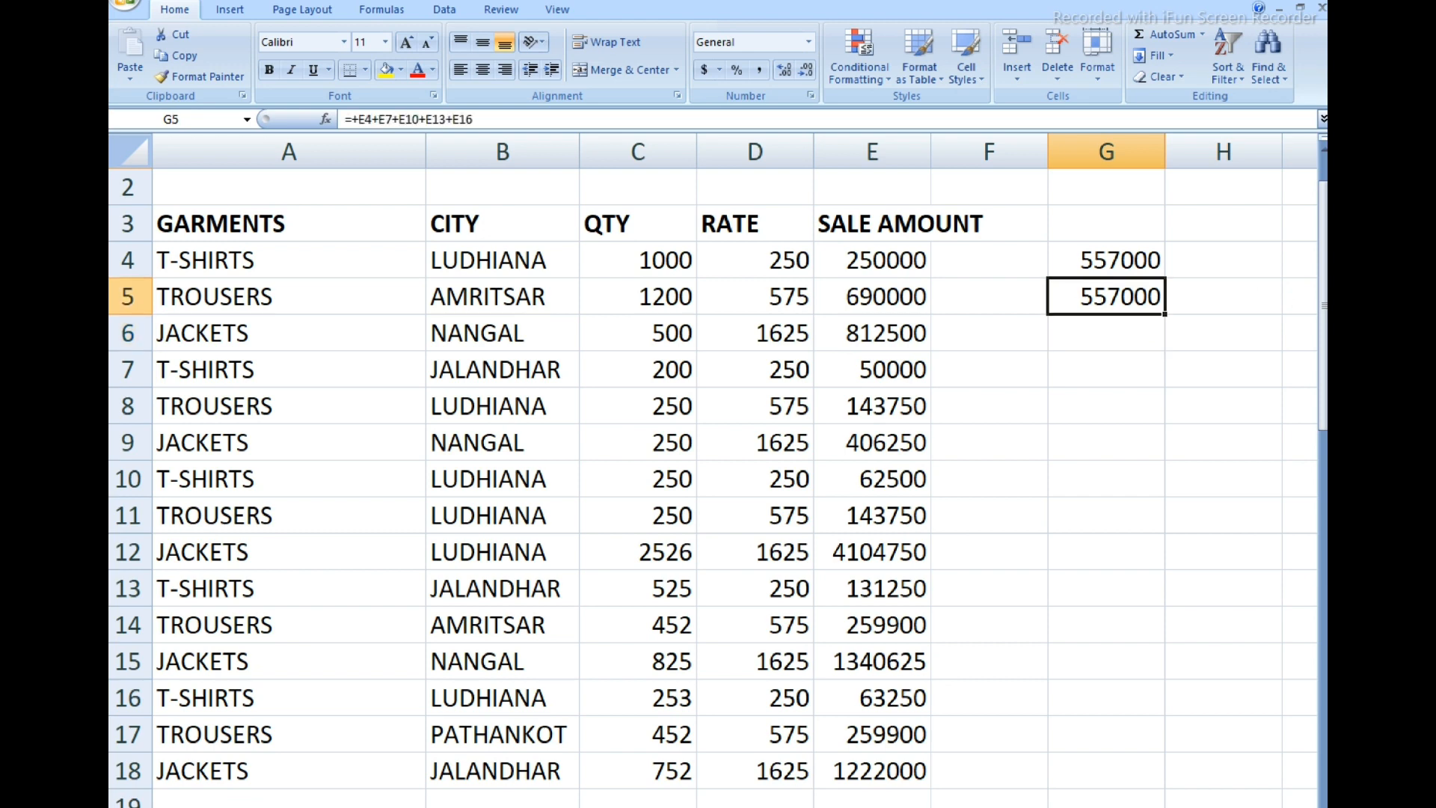
{"action": "key", "text": "Delete"}
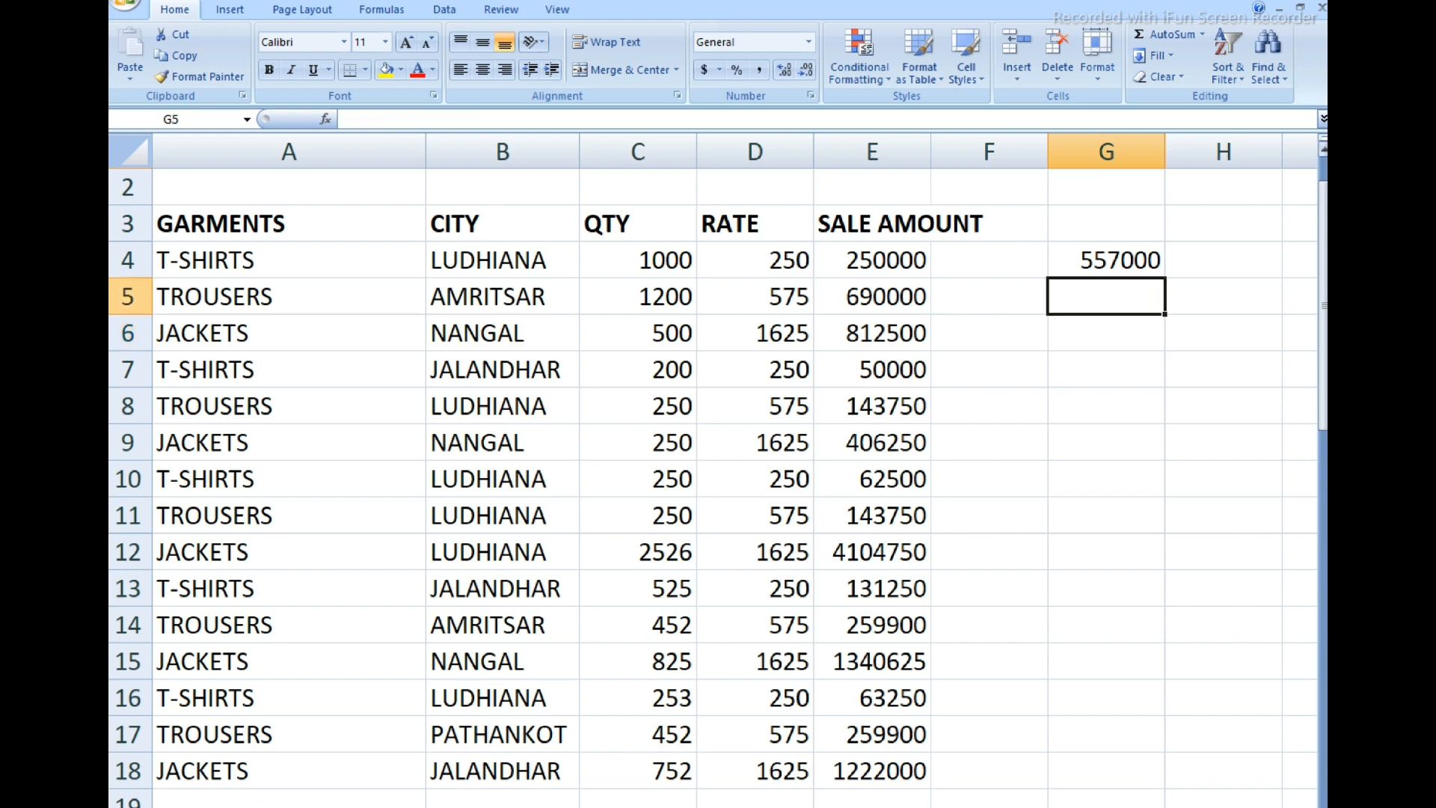
{"action": "left_click", "coordinate": [1105, 259]}
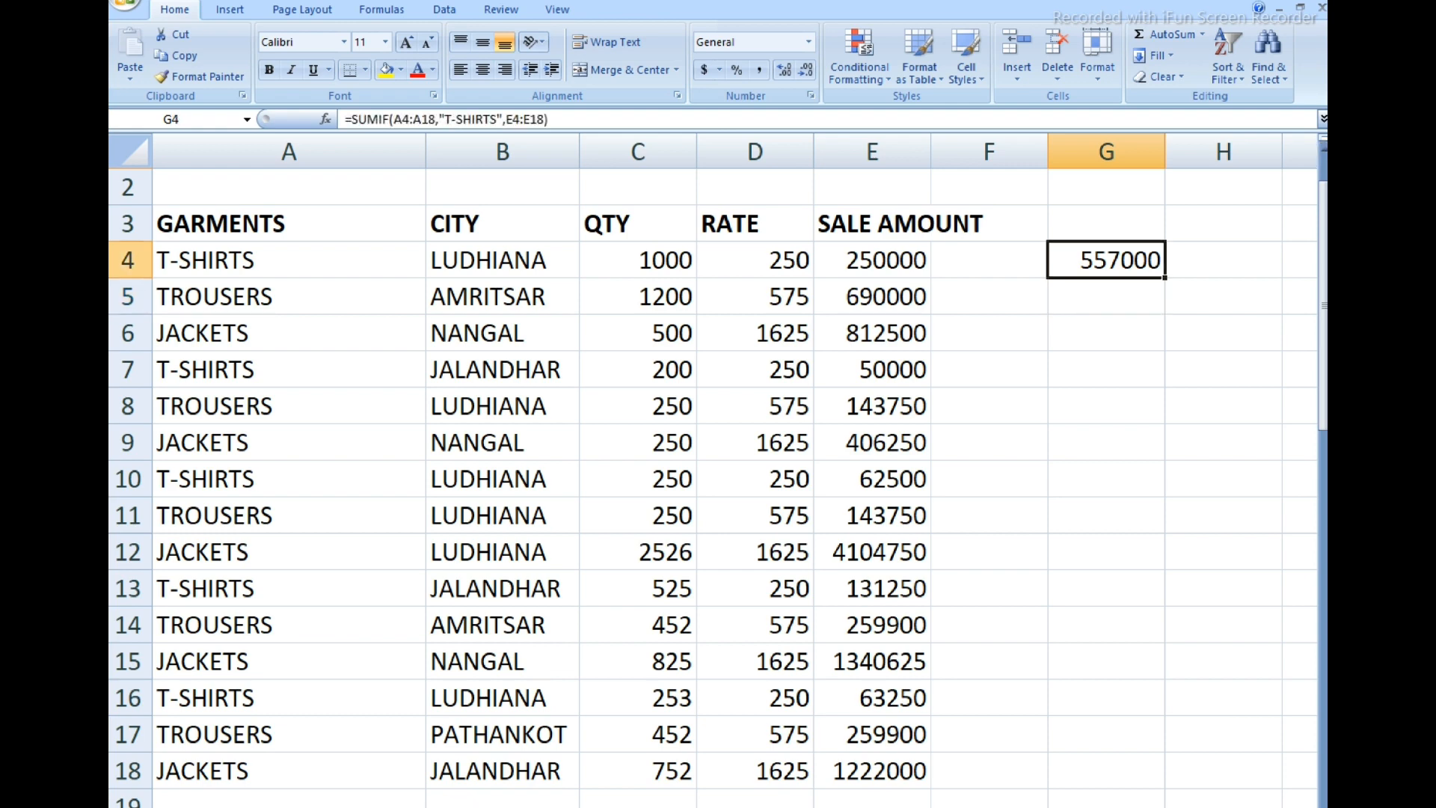
{"action": "key", "text": "F2"}
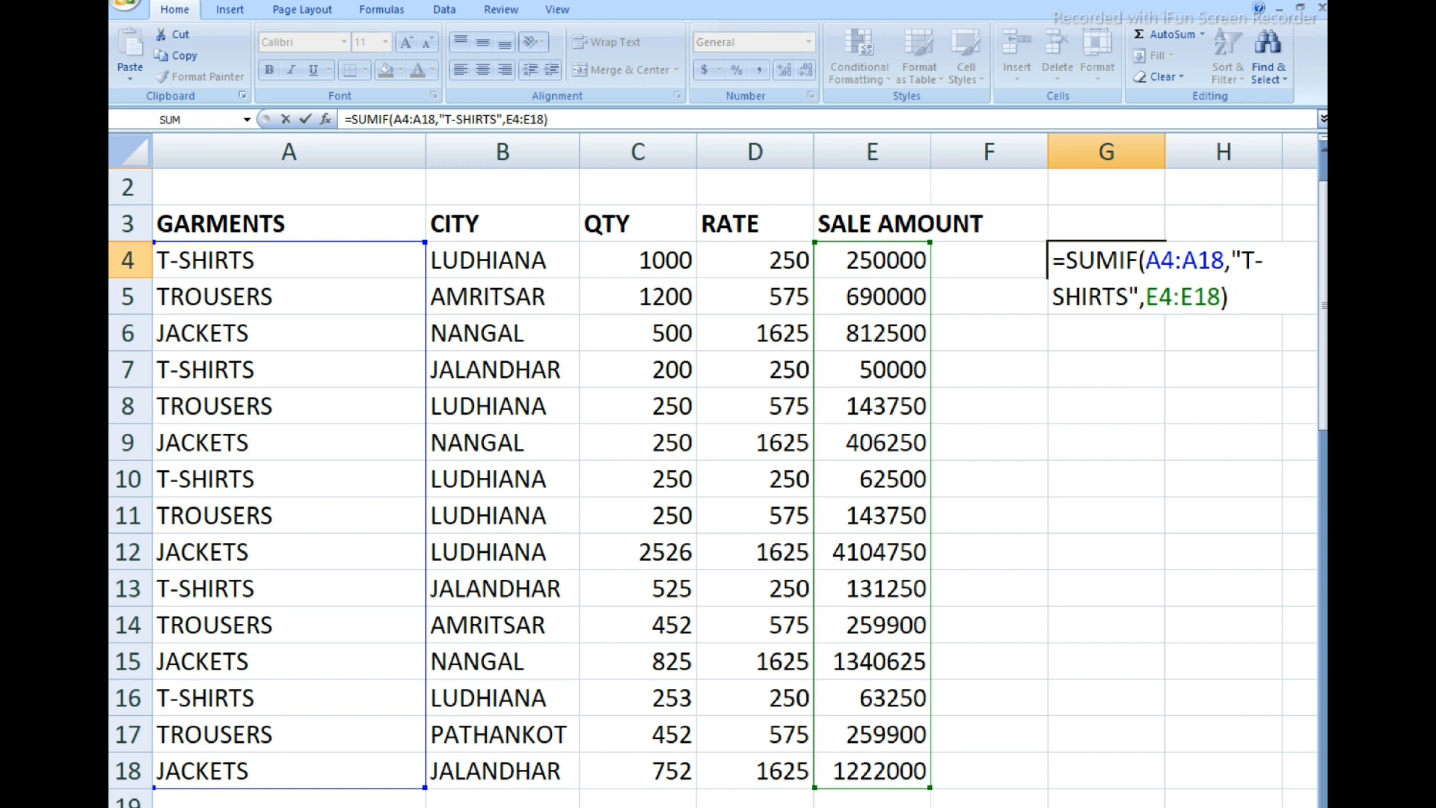
{"action": "left_click", "coordinate": [1241, 261]}
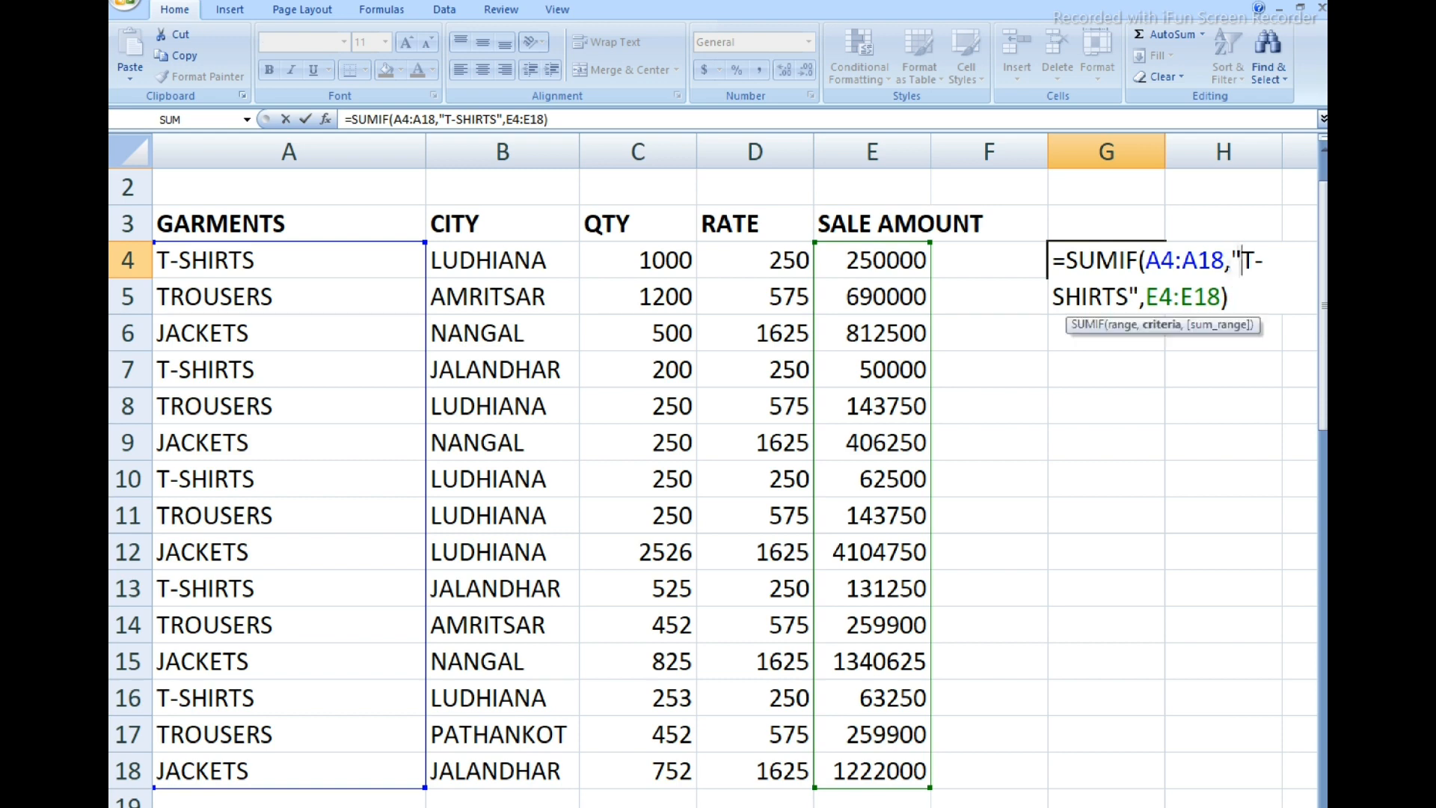
{"action": "left_click", "coordinate": [1129, 296]}
{"action": "key", "text": "ctrl+Return"}
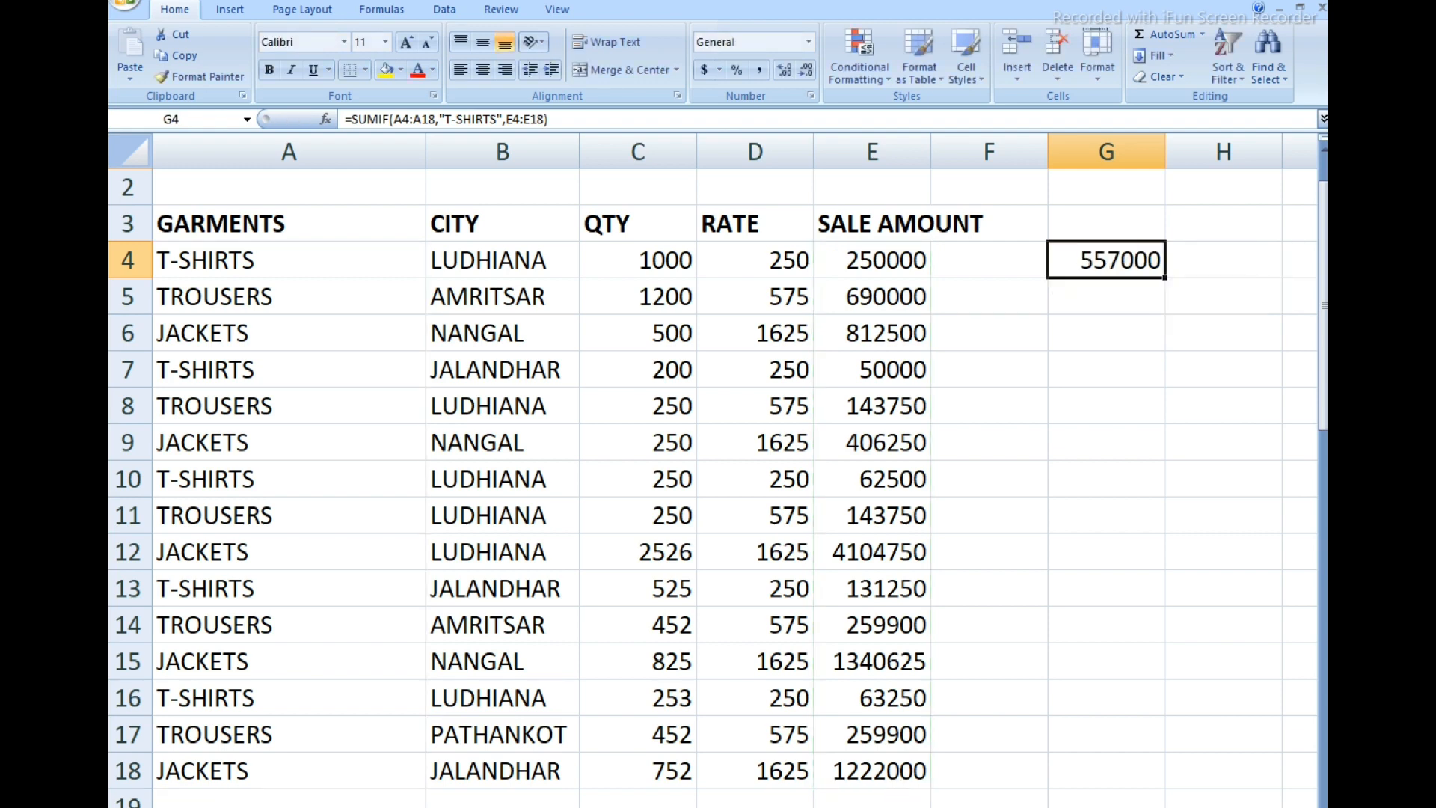
- Label the total in G4 by entering T-SHIRTS in cell H4
{"action": "left_click", "coordinate": [1223, 260]}
{"action": "type", "text": "T"}
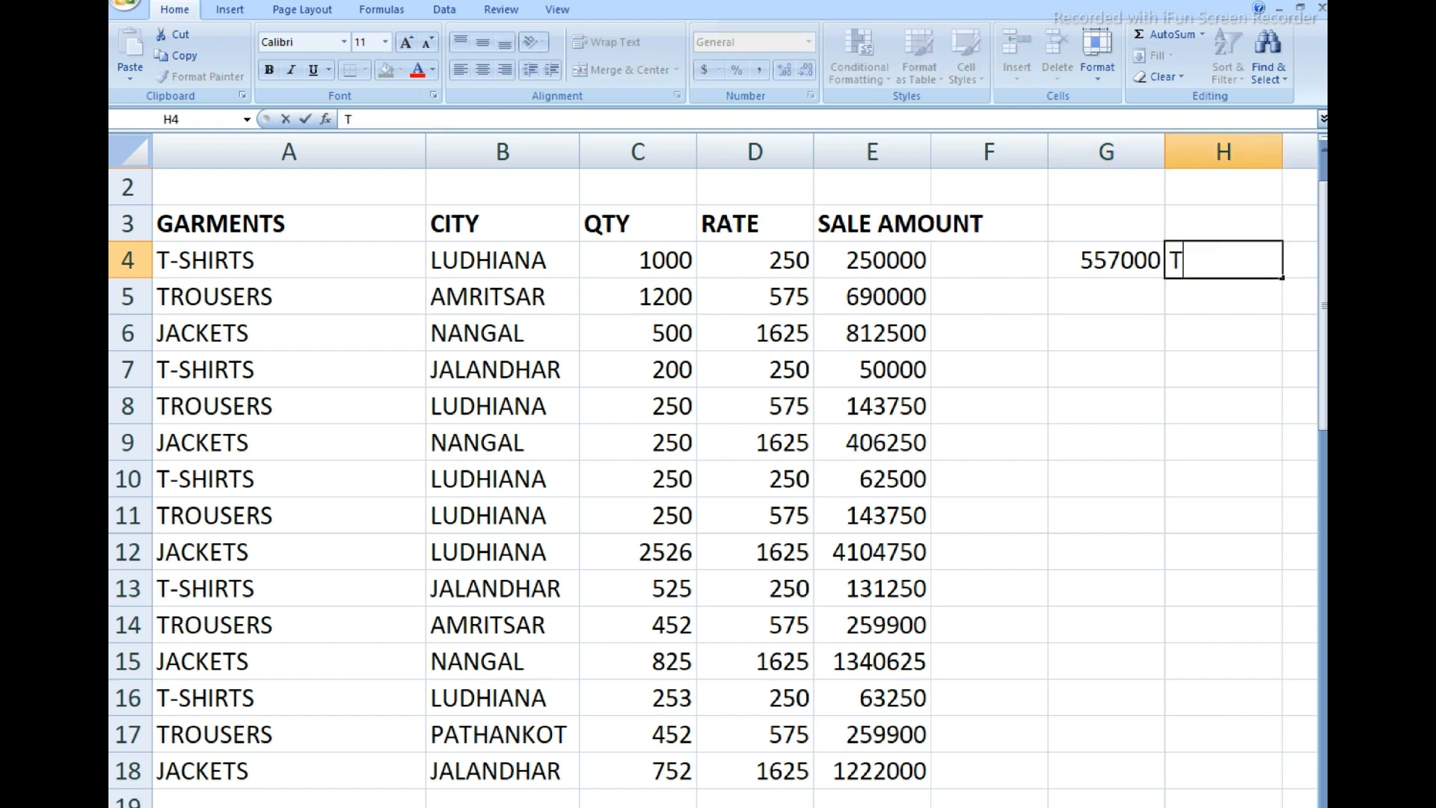
{"action": "type", "text": "-SHIRTS"}
{"action": "key", "text": "Return"}
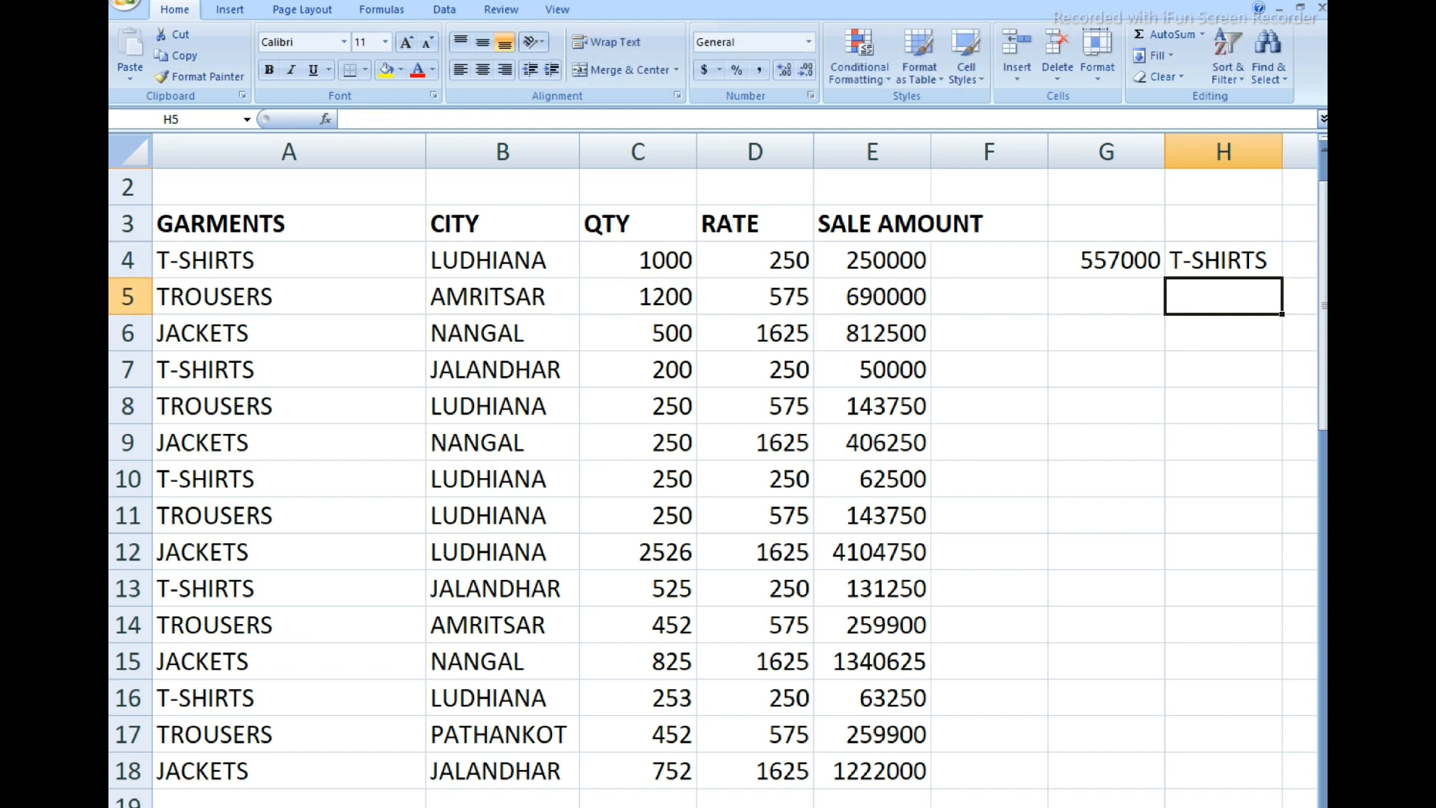
- Enter =SUMIF(A4:A18,"JACKETS",E4:E18) in cell G5 to total the jacket sale amounts
{"action": "left_click", "coordinate": [1106, 296]}
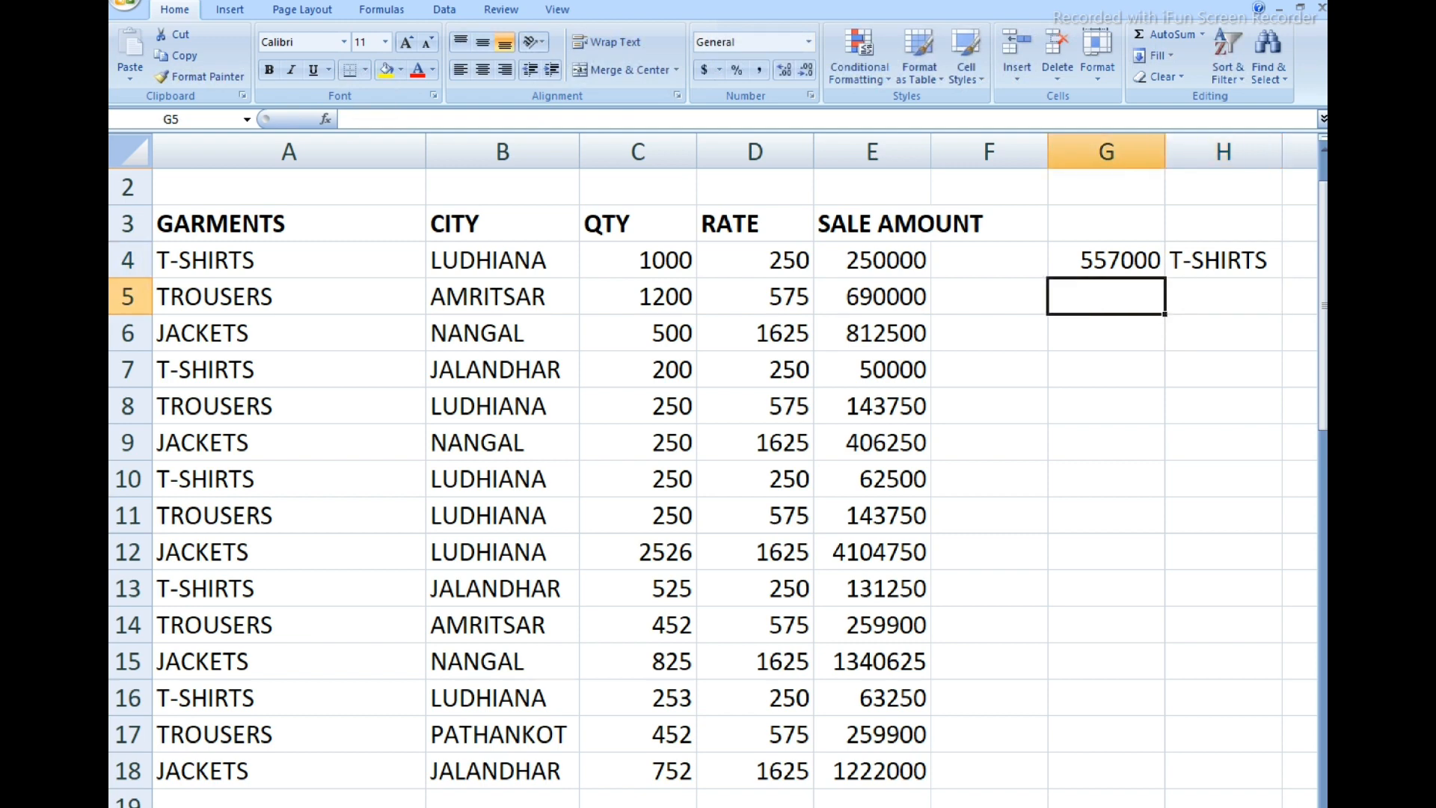
{"action": "type", "text": "="}
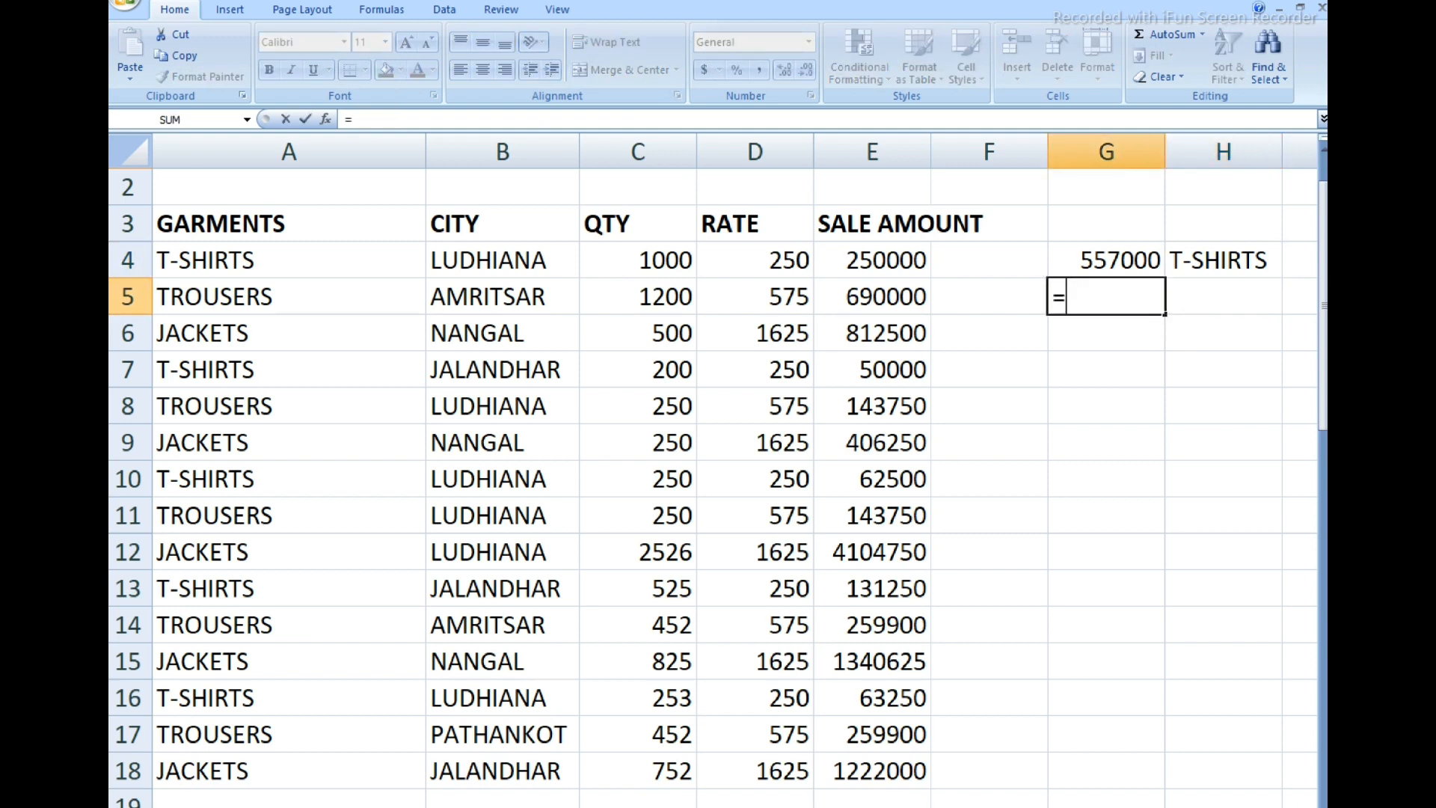
{"action": "type", "text": "SUM"}
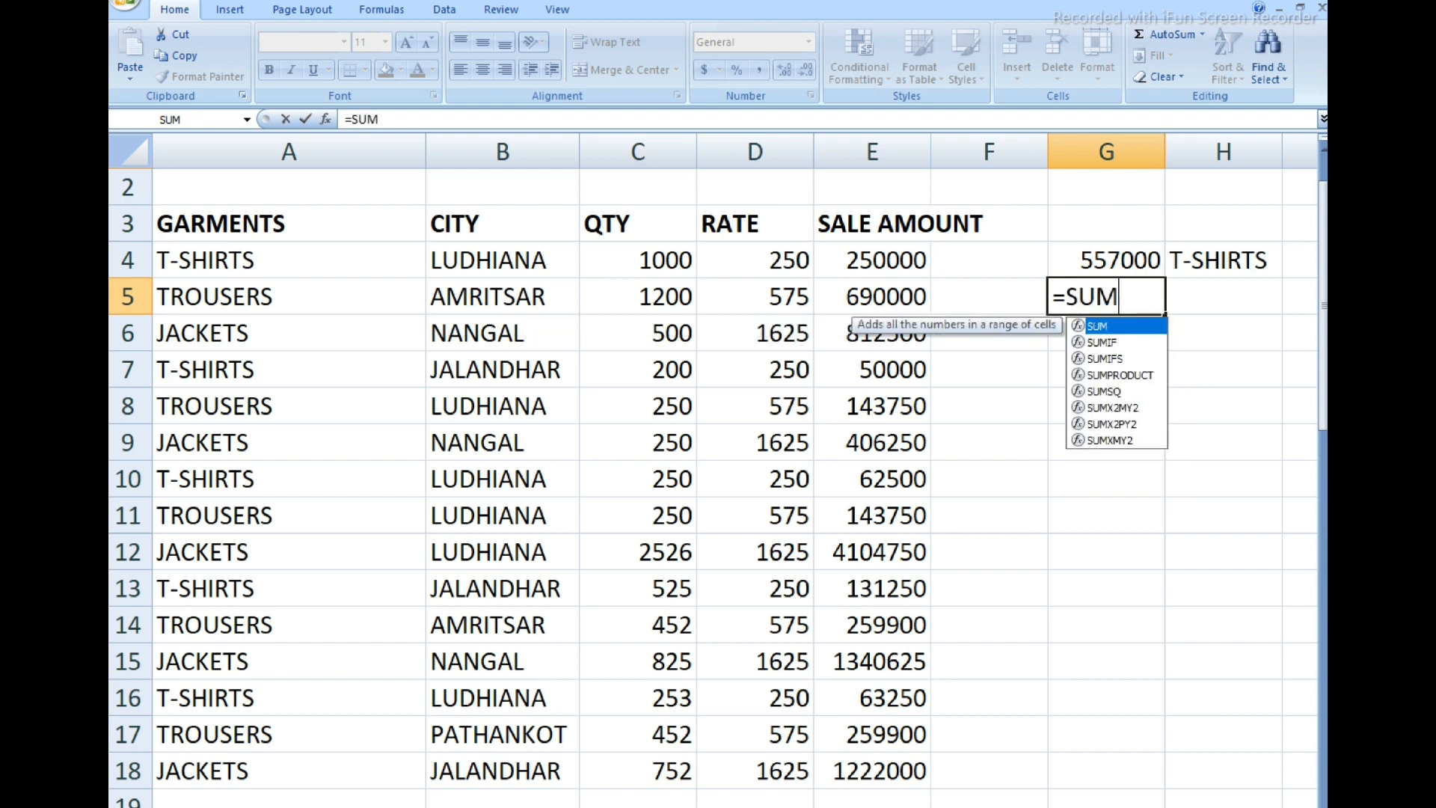
{"action": "key", "text": "Down"}
{"action": "key", "text": "Tab"}
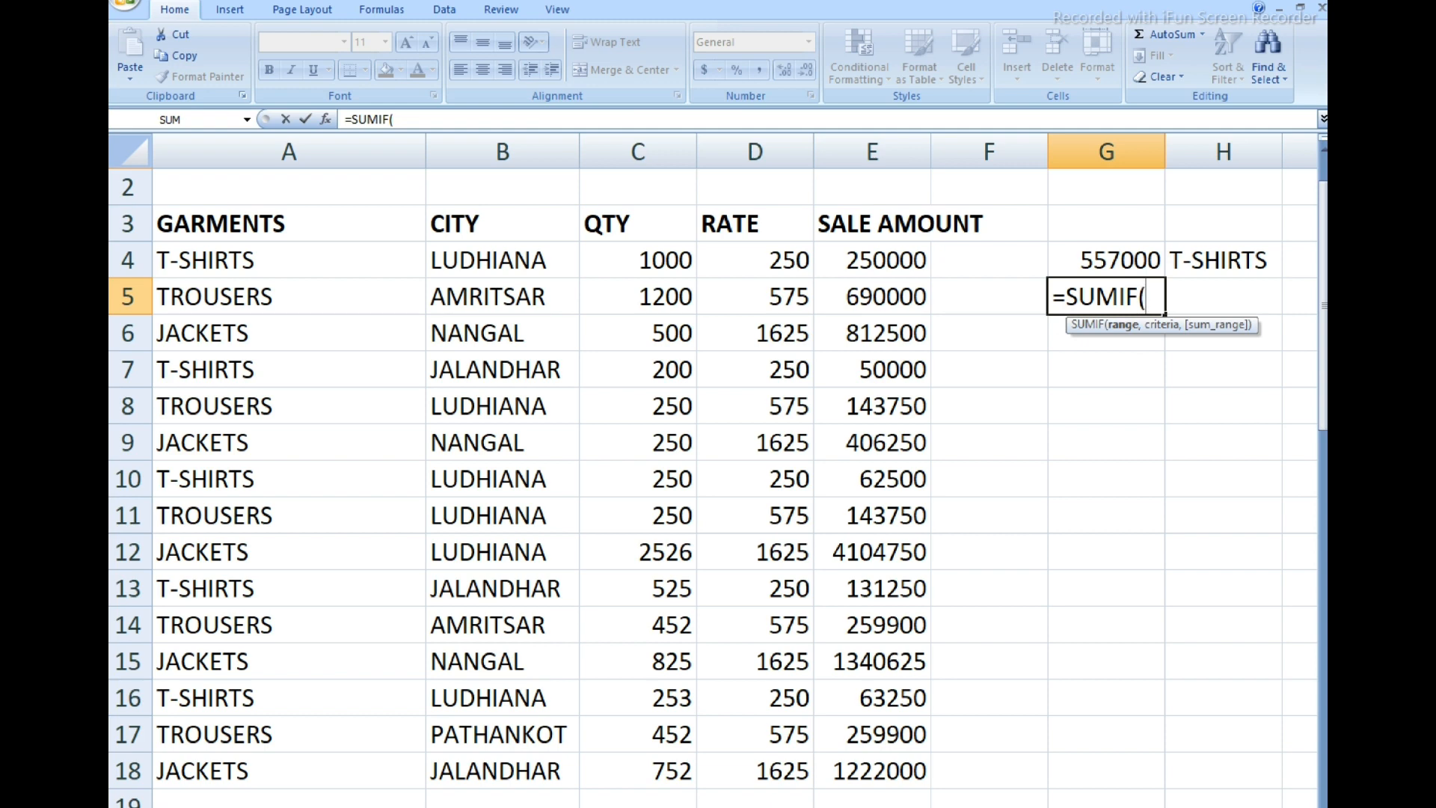
{"action": "left_click_drag", "start_coordinate": [299, 259], "coordinate": [432, 783]}
{"action": "type", "text": ","}
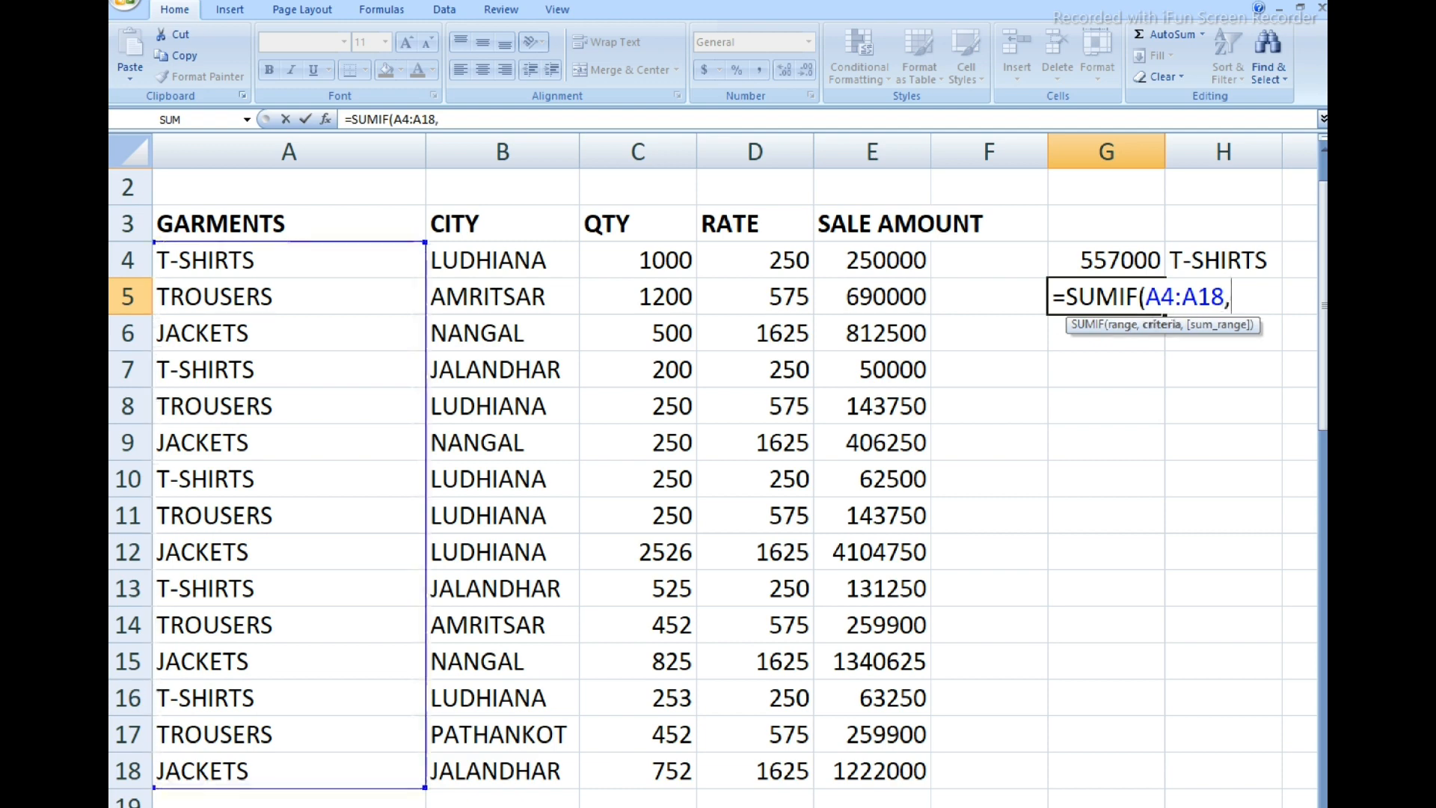
{"action": "type", "text": "\""}
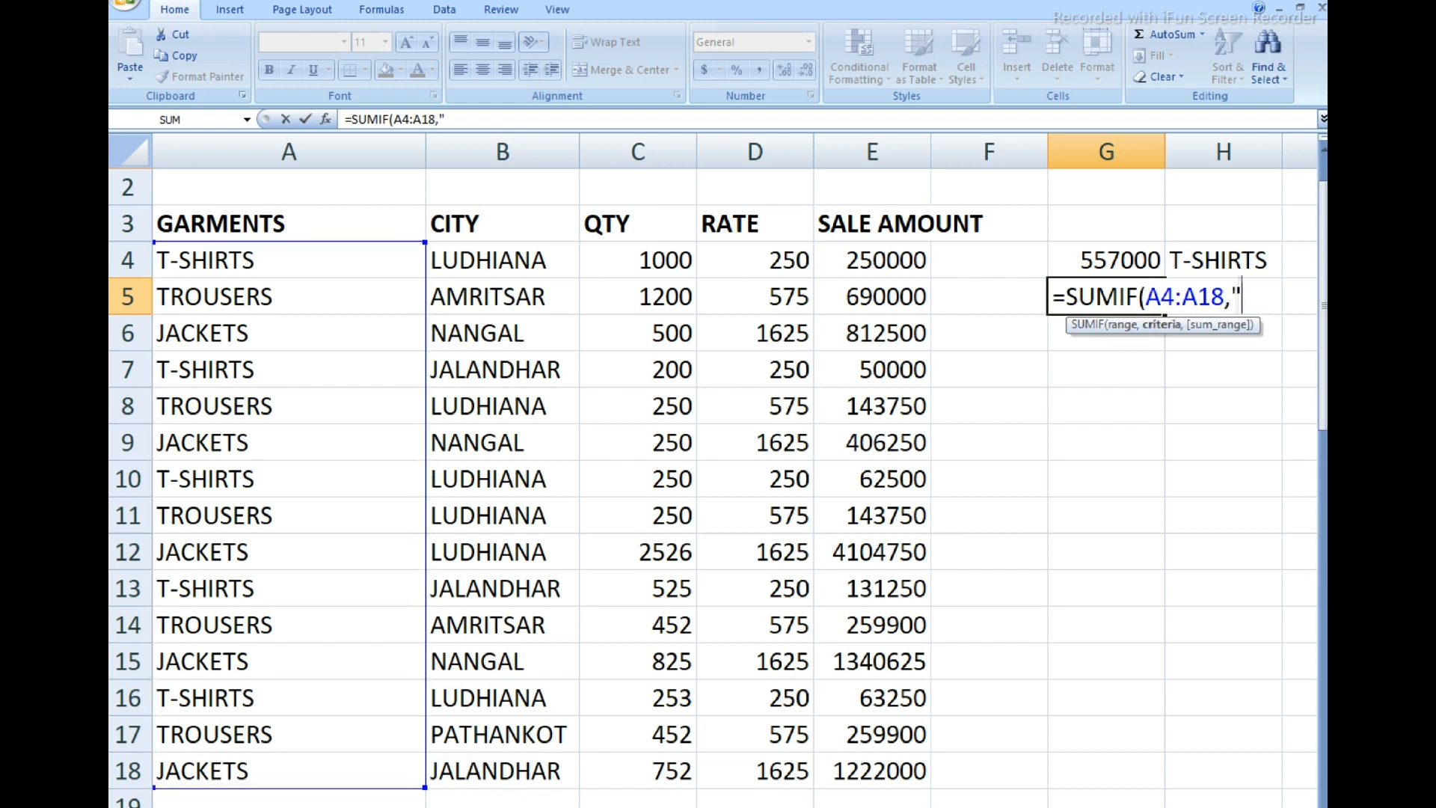
{"action": "type", "text": "JACKETS\""}
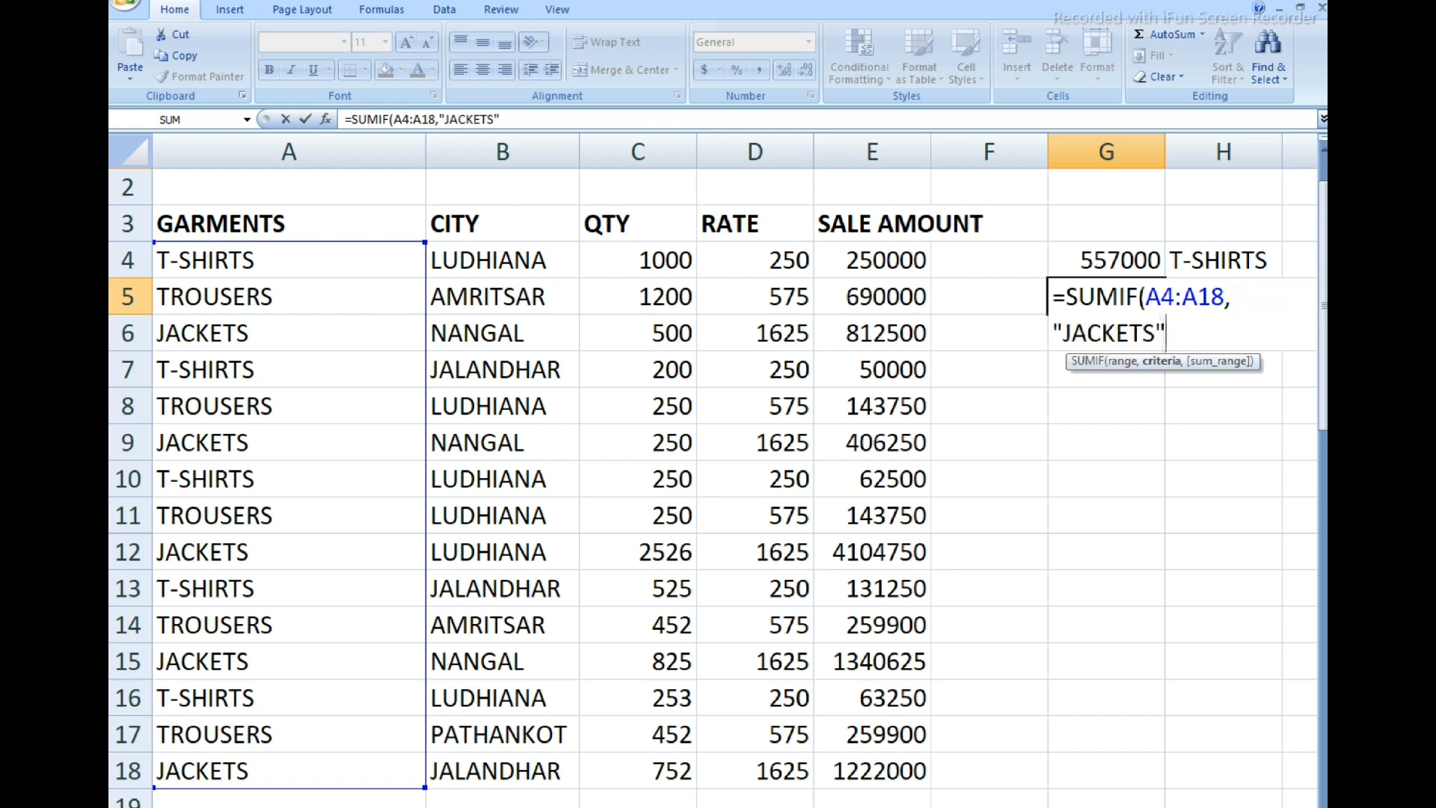
{"action": "type", "text": ","}
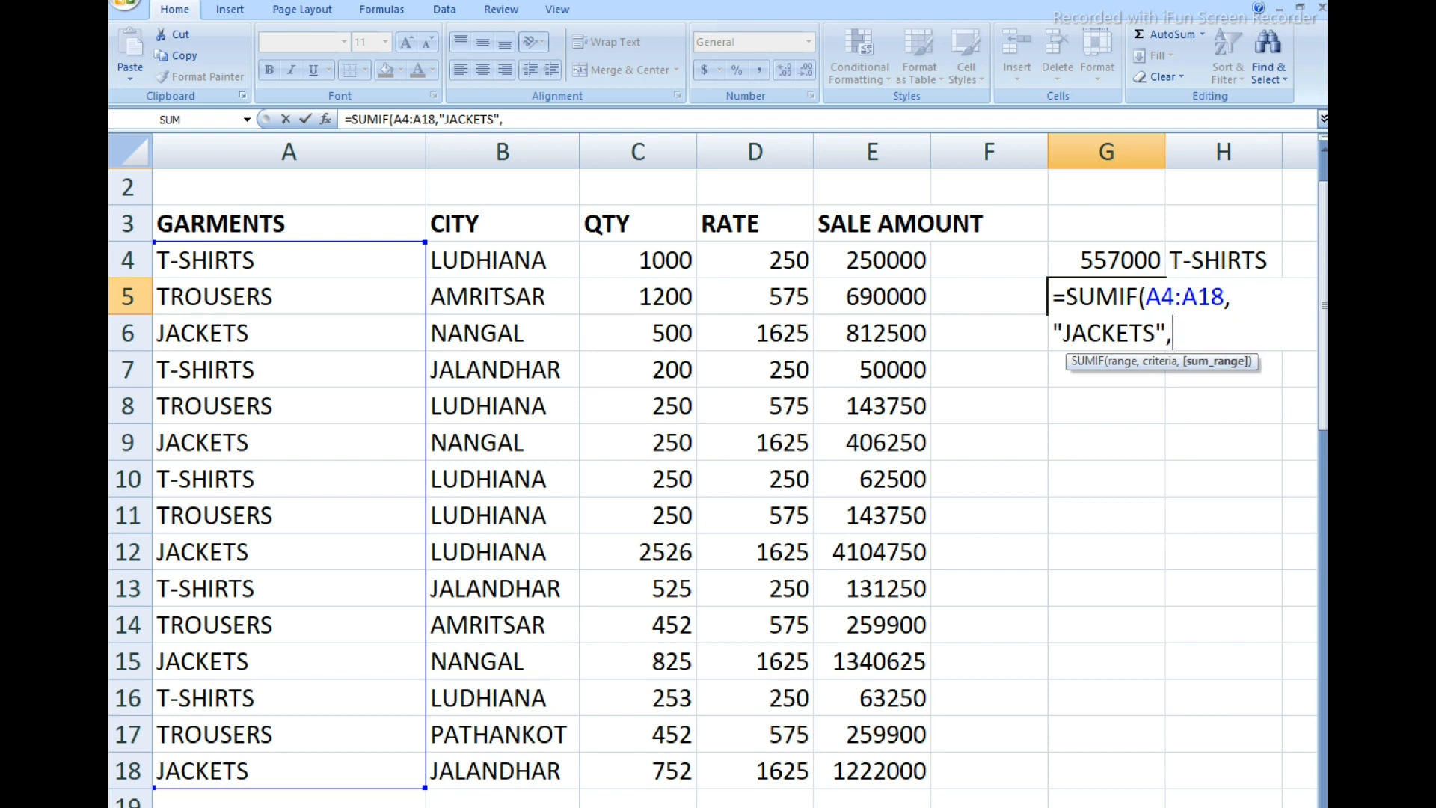
{"action": "left_click_drag", "start_coordinate": [894, 258], "coordinate": [929, 774]}
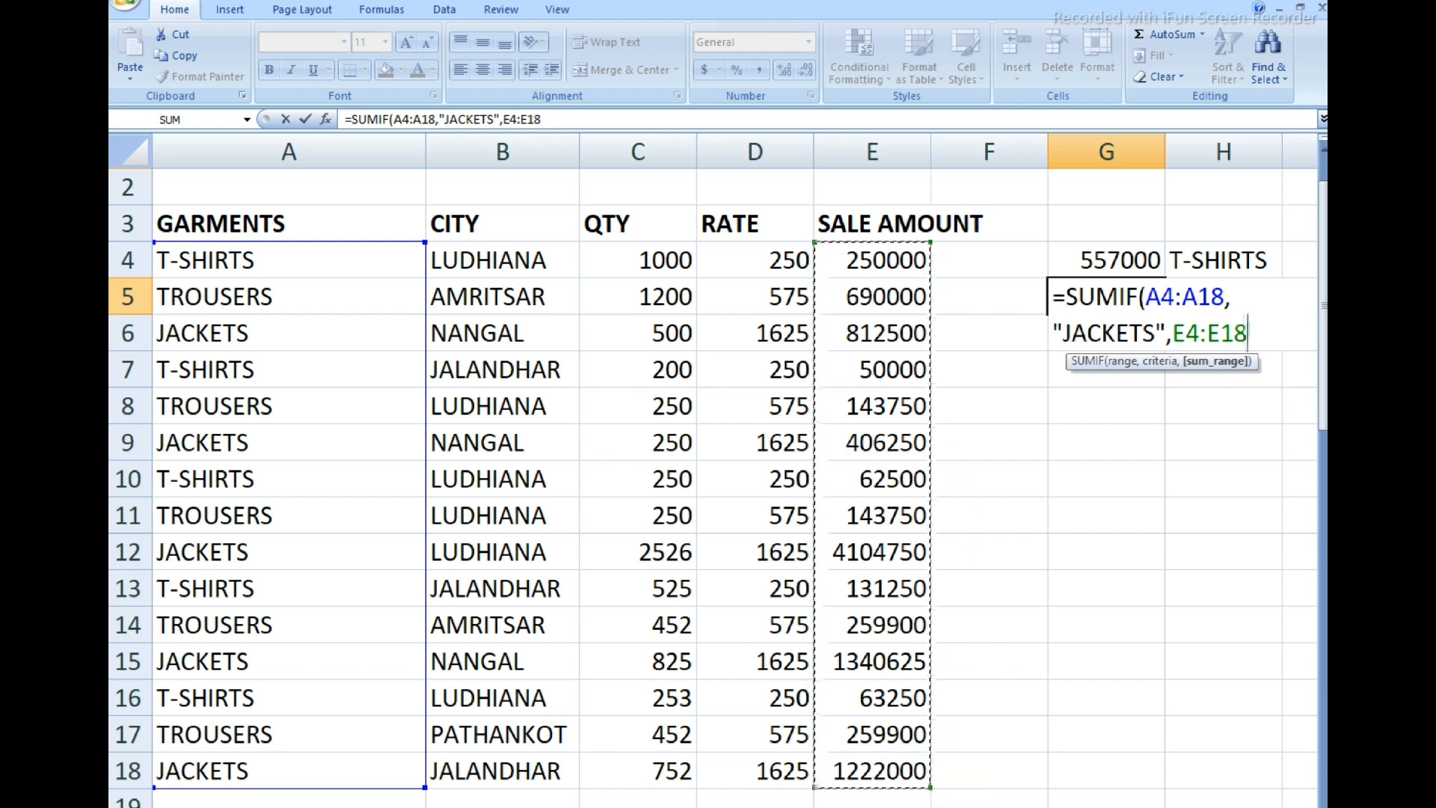
{"action": "type", "text": ")"}
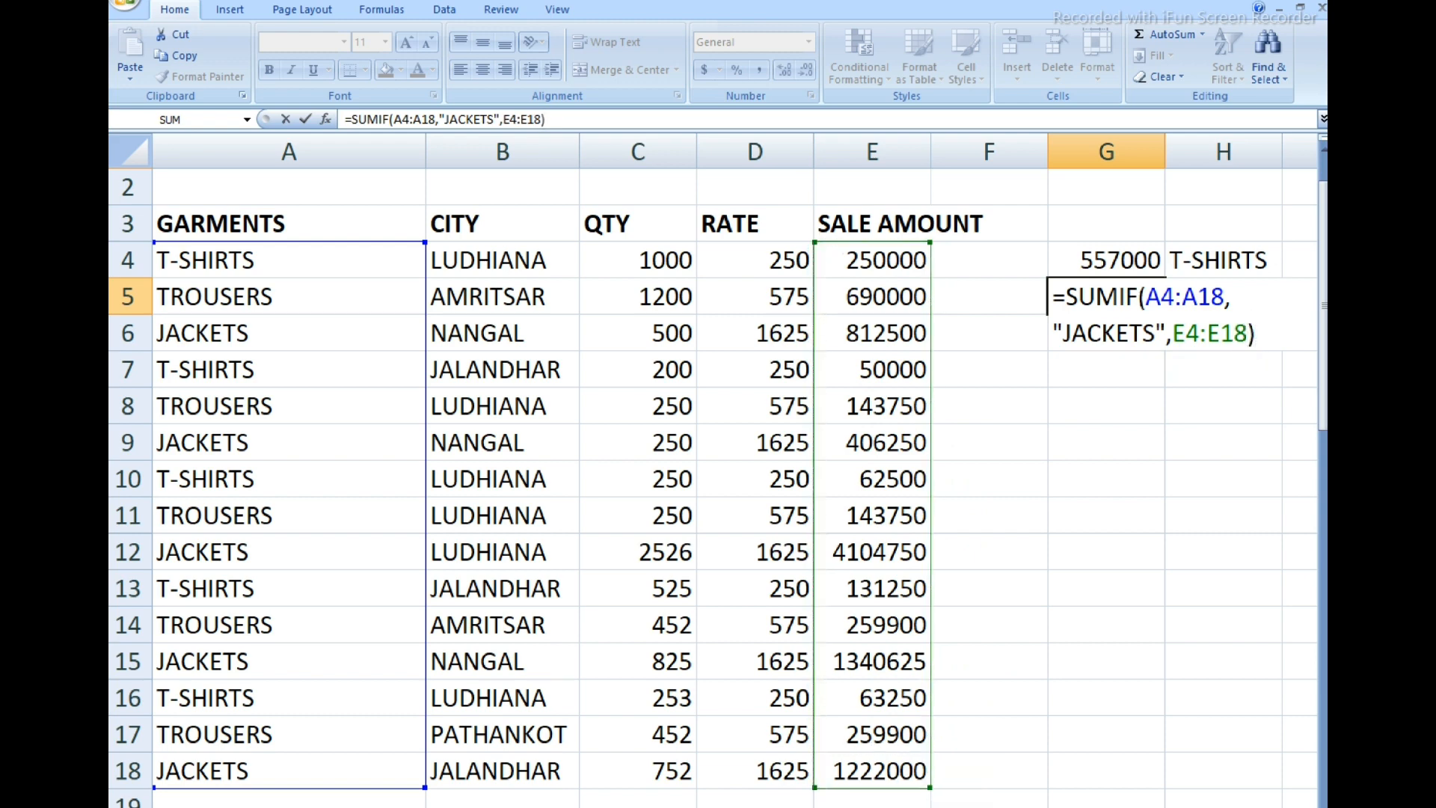
{"action": "key", "text": "Return"}
- Label the total in G5 by entering JACKETS in cell H5
{"action": "left_click", "coordinate": [988, 333]}
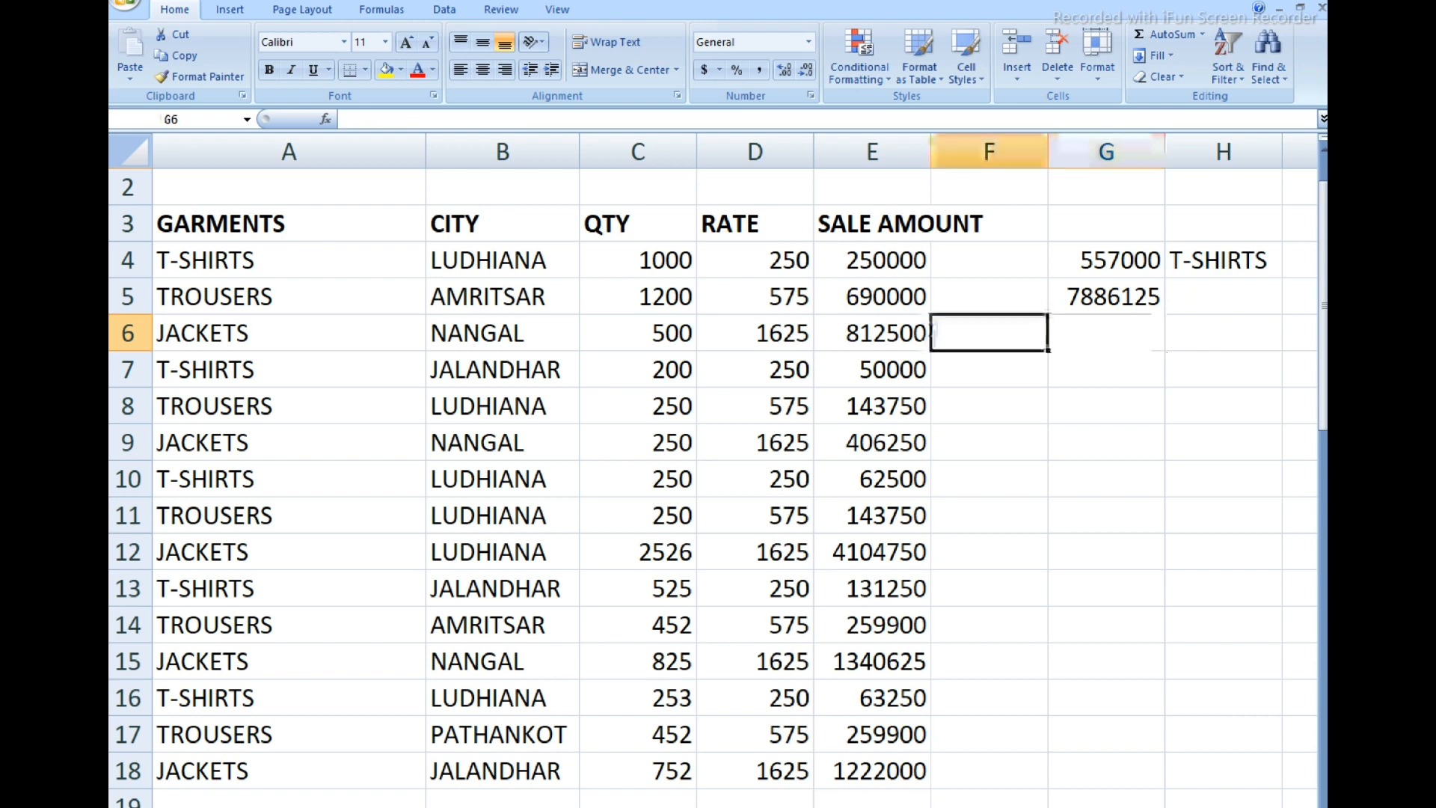
{"action": "key", "text": "Up"}
{"action": "key", "text": "Right"}
{"action": "key", "text": "Right"}
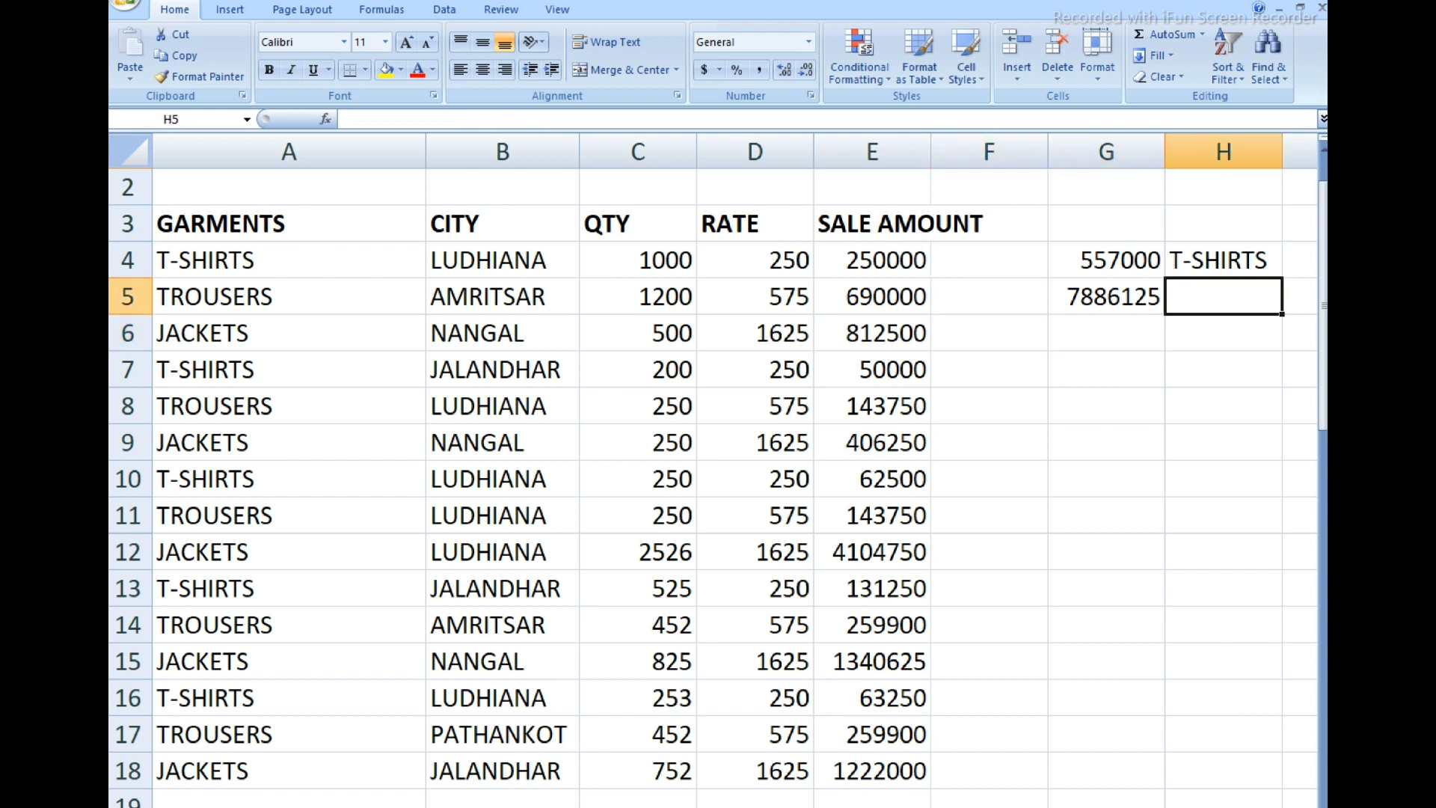
{"action": "type", "text": "JA"}
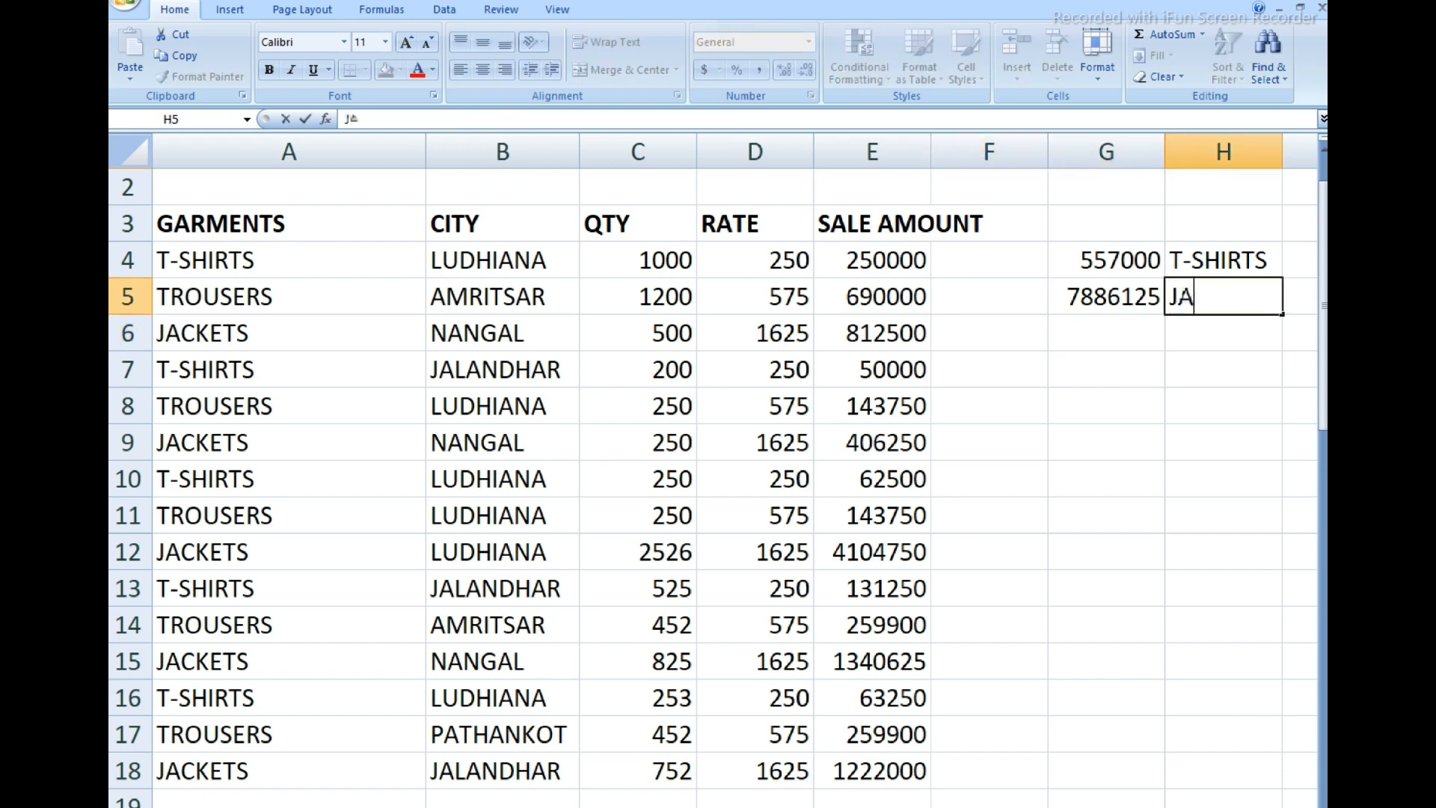
{"action": "type", "text": "CKETS"}
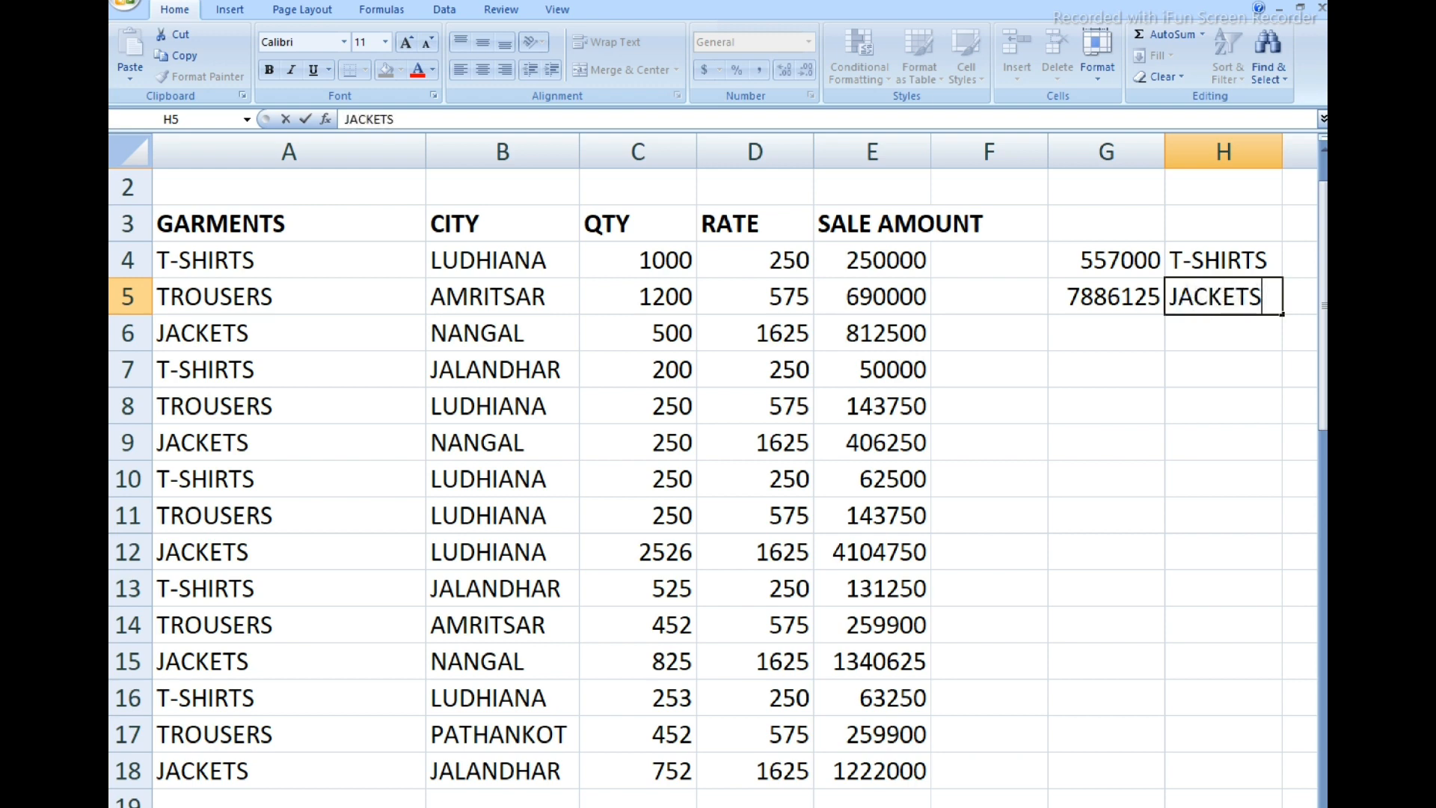
{"action": "key", "text": "Return"}
- Enter =SUMIF(A4:A18,"TROUSERS",E4:E18) in cell G6 to total the trouser sale amounts, and review the formula
{"action": "key", "text": "Left"}
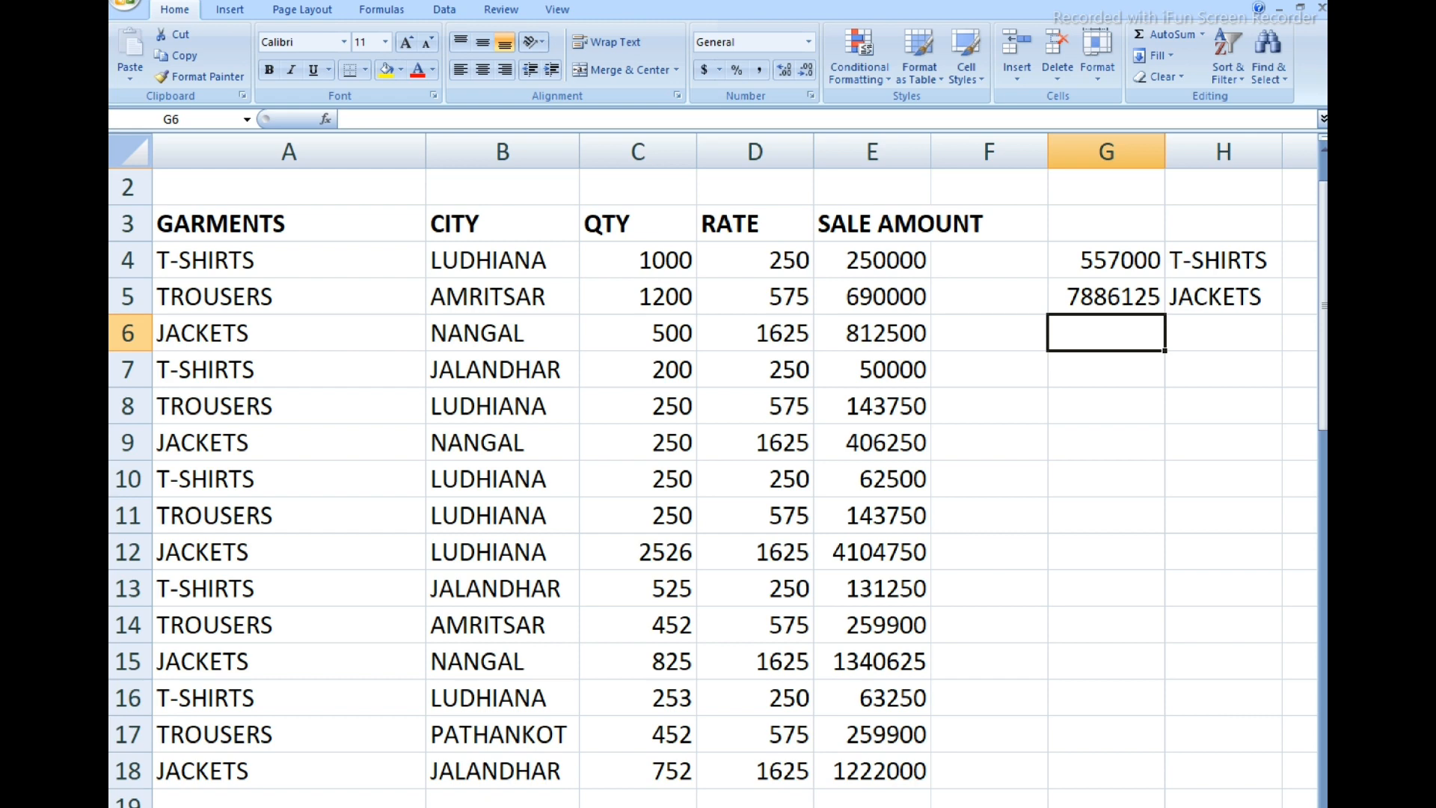
{"action": "type", "text": "="}
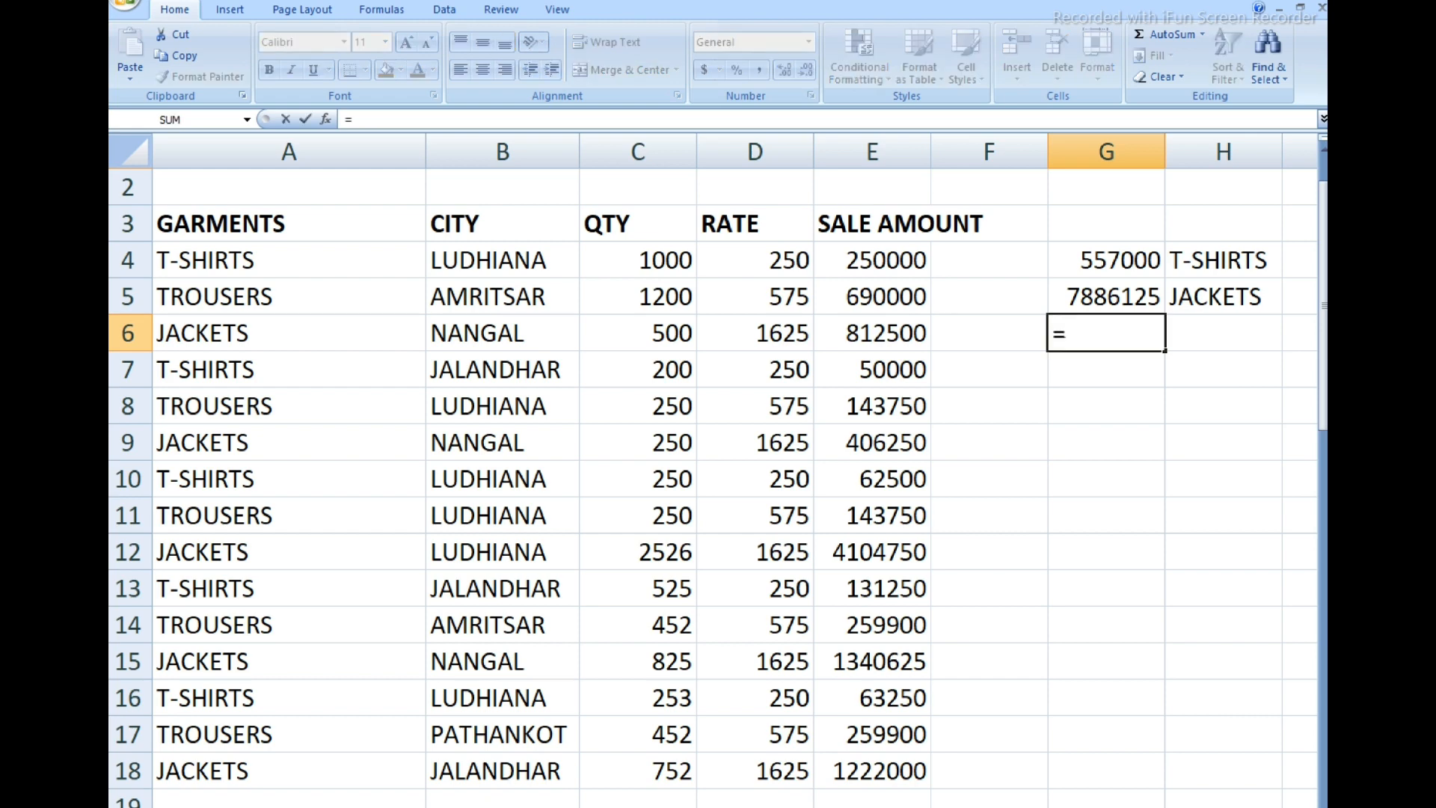
{"action": "type", "text": "SUM"}
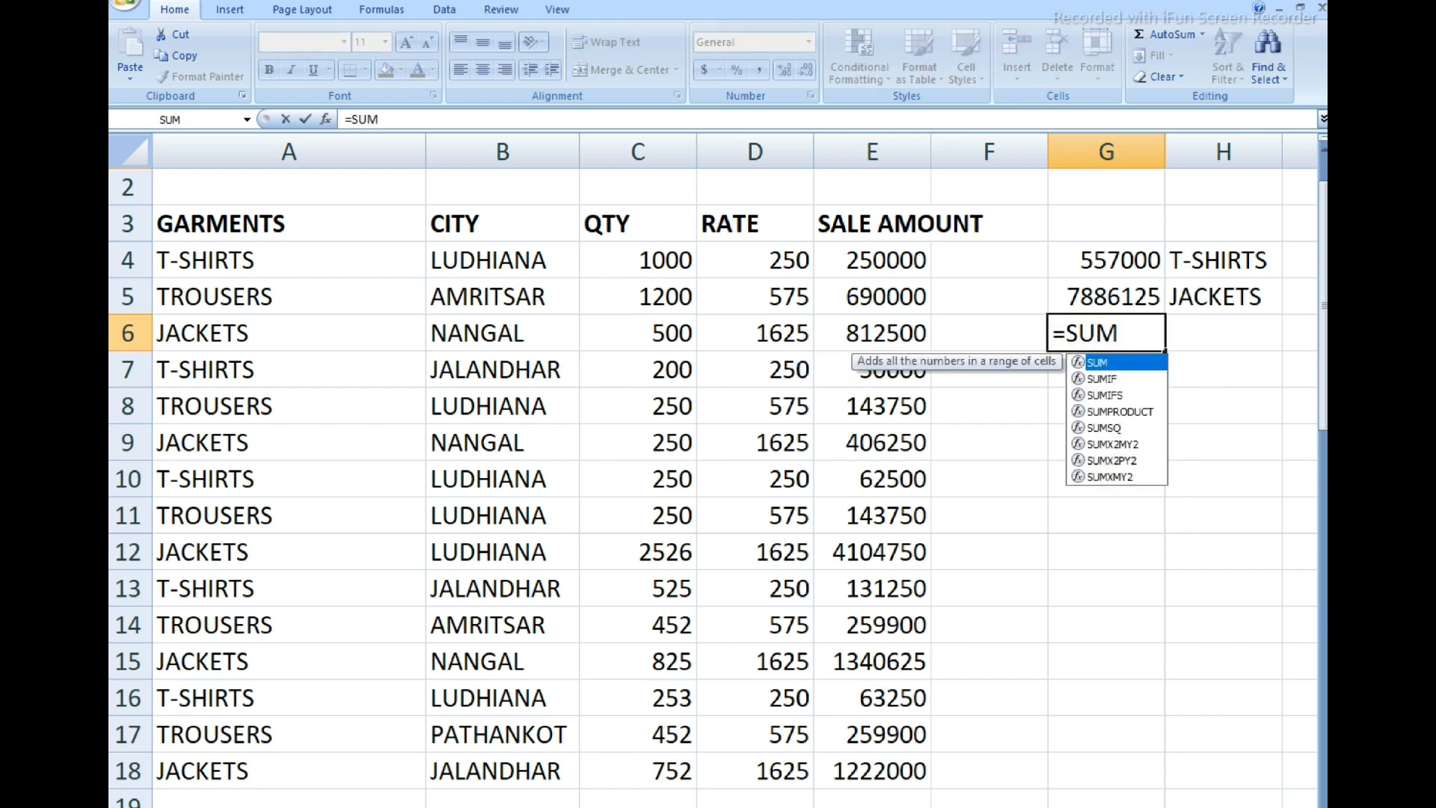
{"action": "key", "text": "Down"}
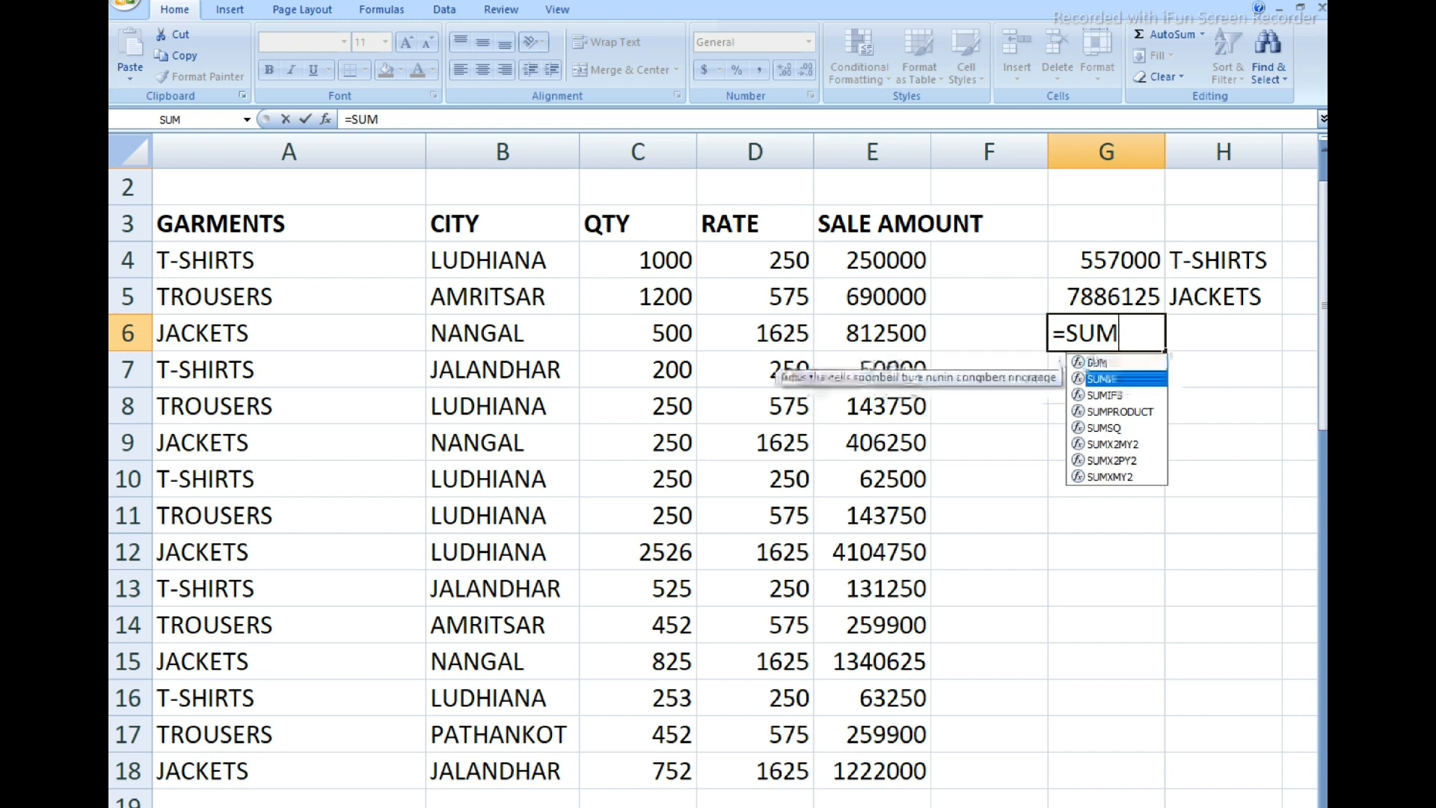
{"action": "key", "text": "Tab"}
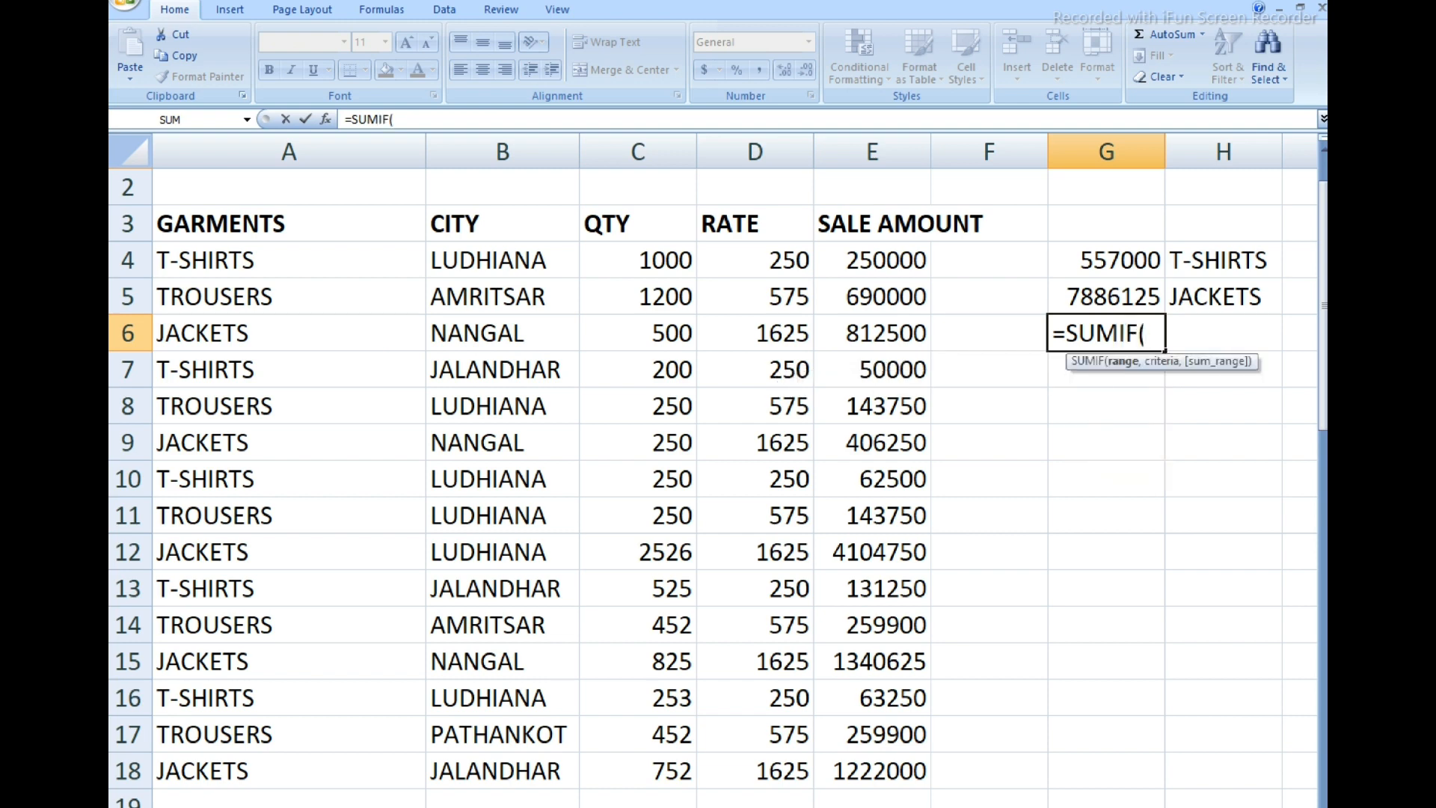
{"action": "left_click_drag", "start_coordinate": [419, 262], "coordinate": [424, 774]}
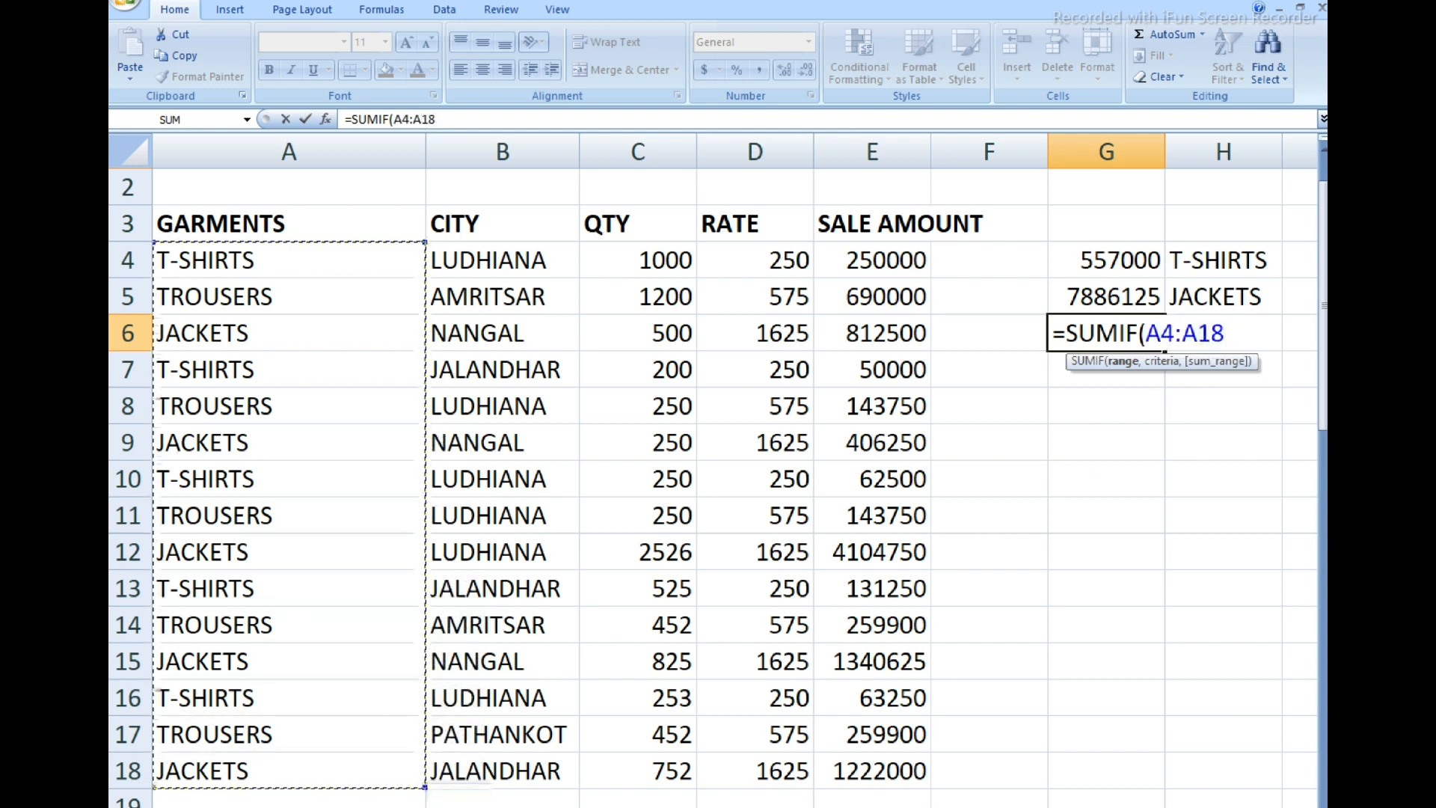
{"action": "type", "text": ","}
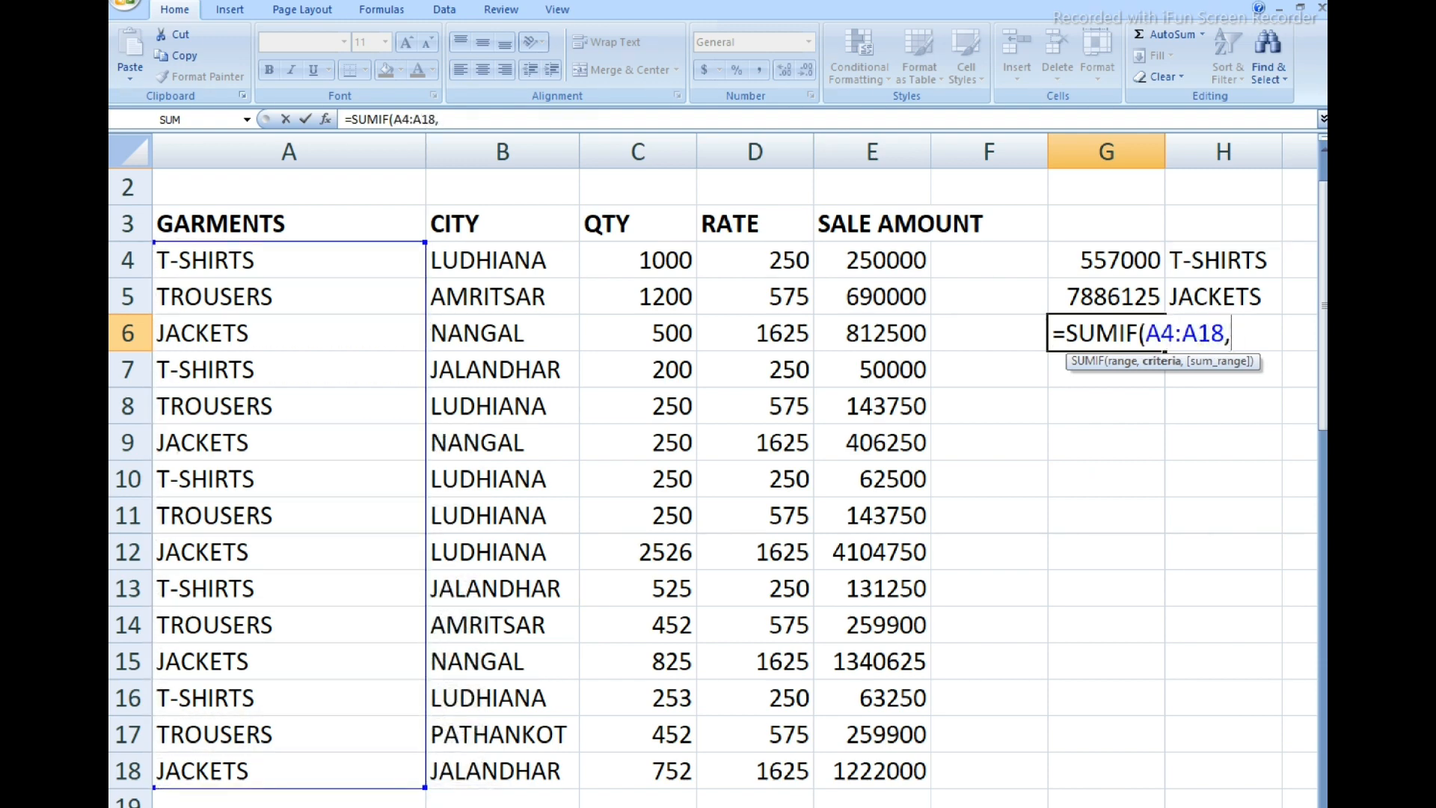
{"action": "type", "text": "\"TRO"}
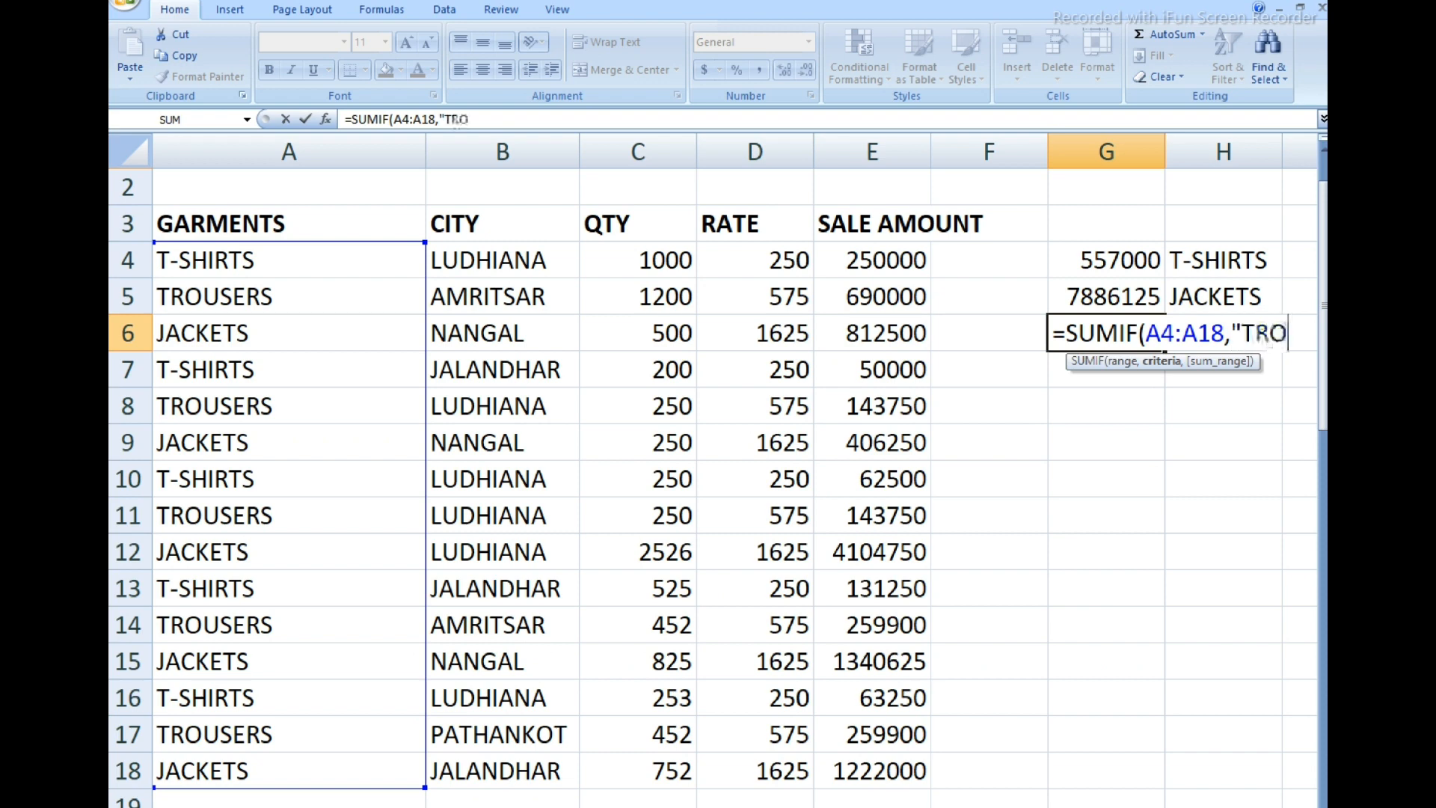
{"action": "type", "text": "USERS"}
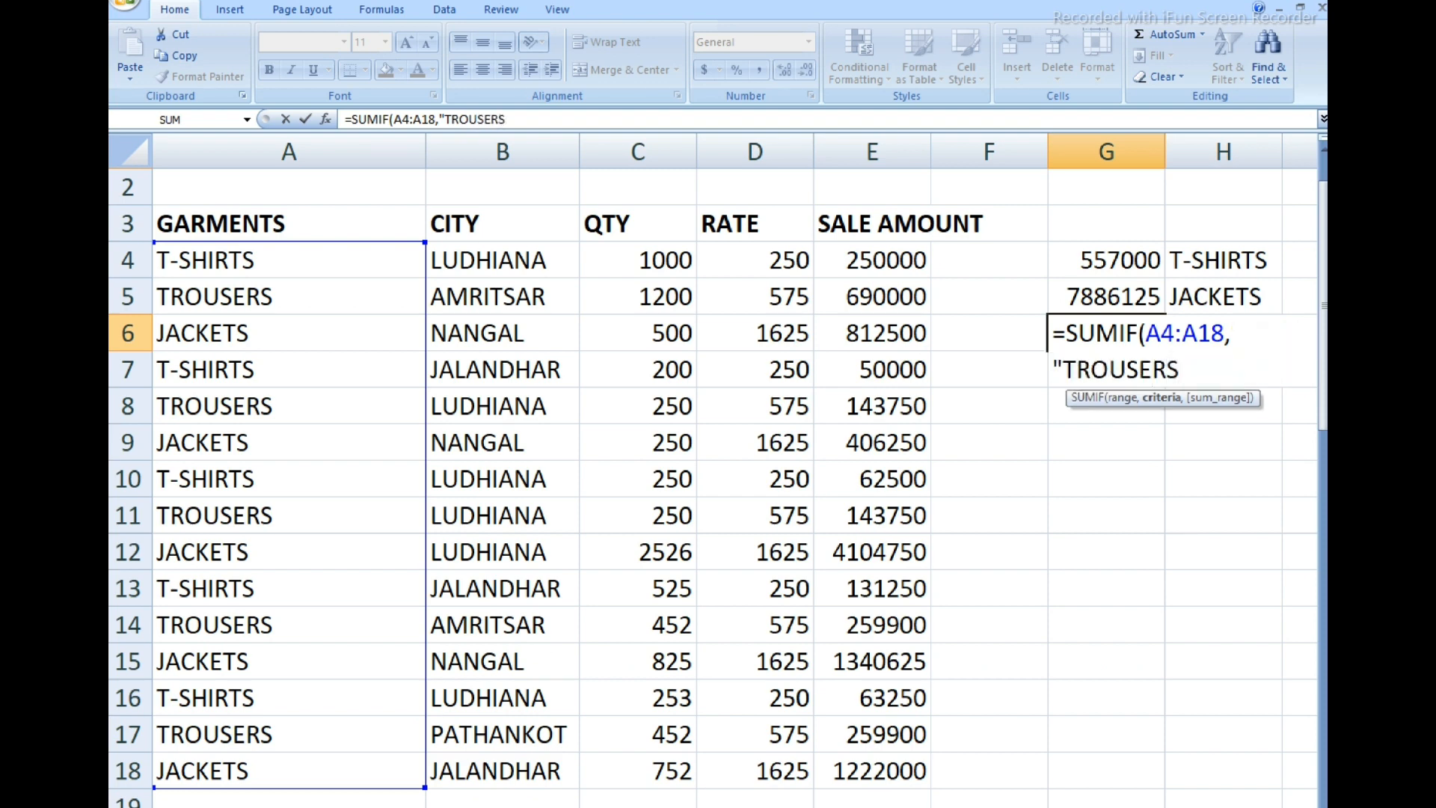
{"action": "type", "text": "\","}
{"action": "left_click", "coordinate": [872, 260]}
{"action": "left_click_drag", "start_coordinate": [872, 260], "coordinate": [872, 774]}
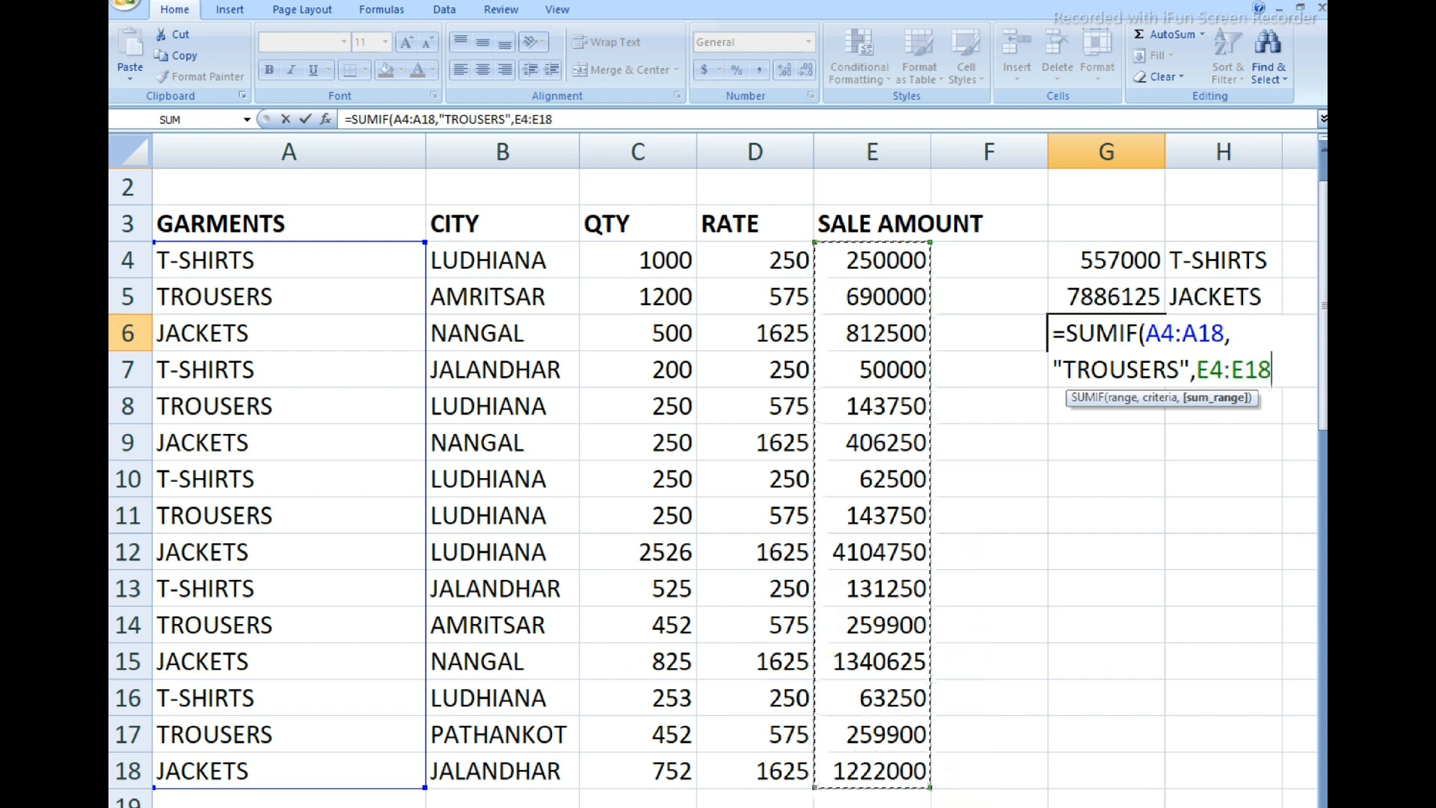
{"action": "type", "text": ")"}
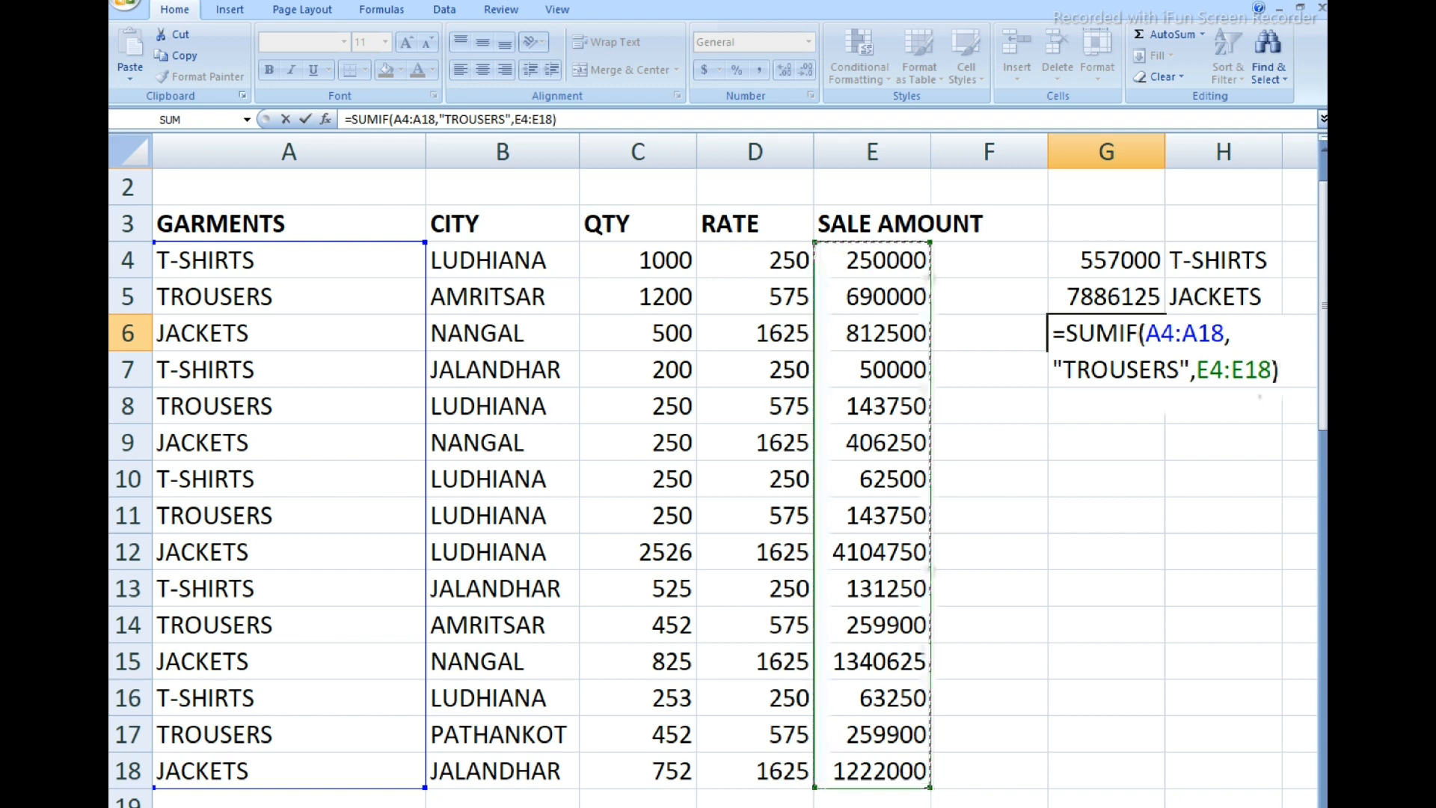
{"action": "key", "text": "Return"}
{"action": "left_click", "coordinate": [1107, 333]}
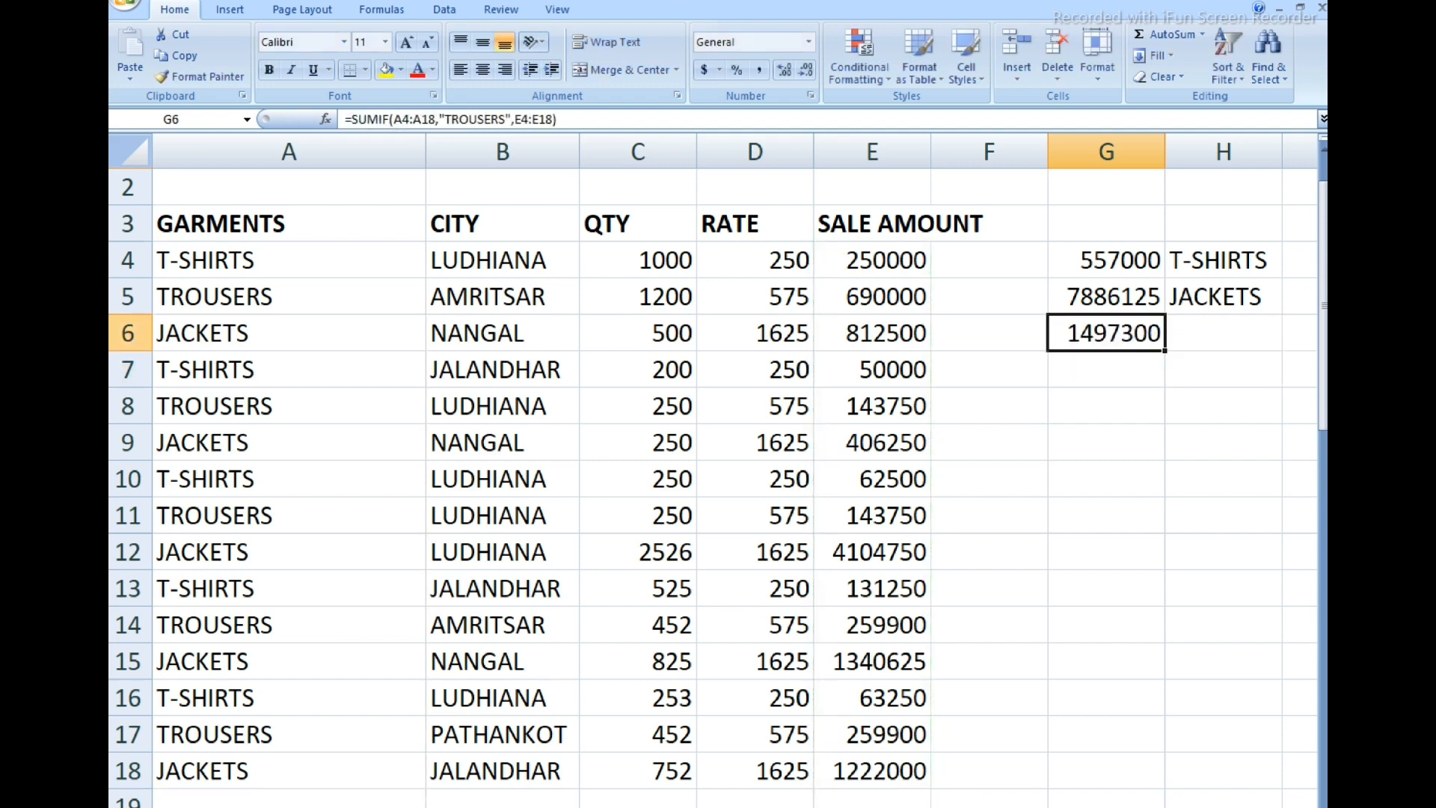
- Label the total in G6 by entering TROUSERS in cell H6
{"action": "left_click", "coordinate": [1223, 332]}
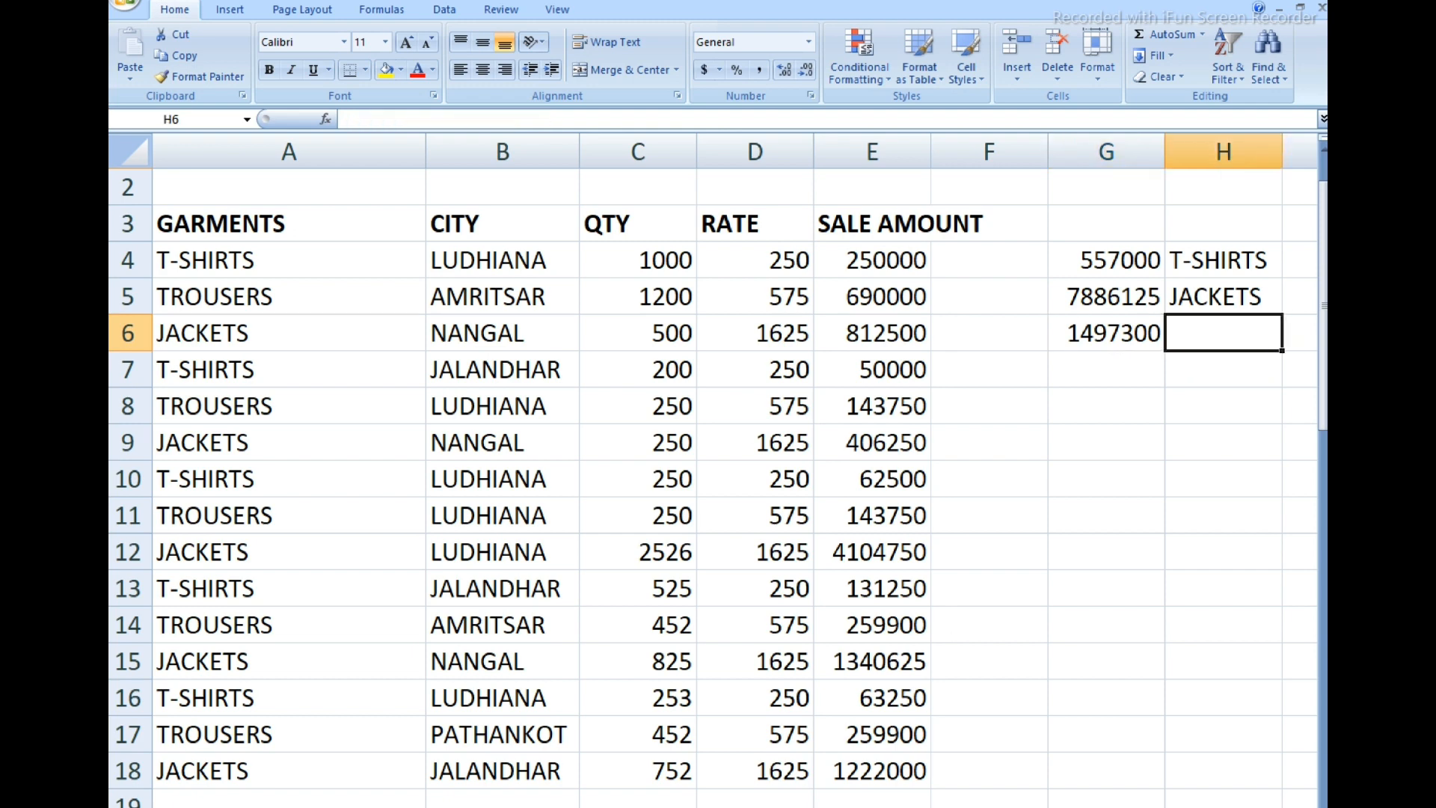
{"action": "type", "text": "TR"}
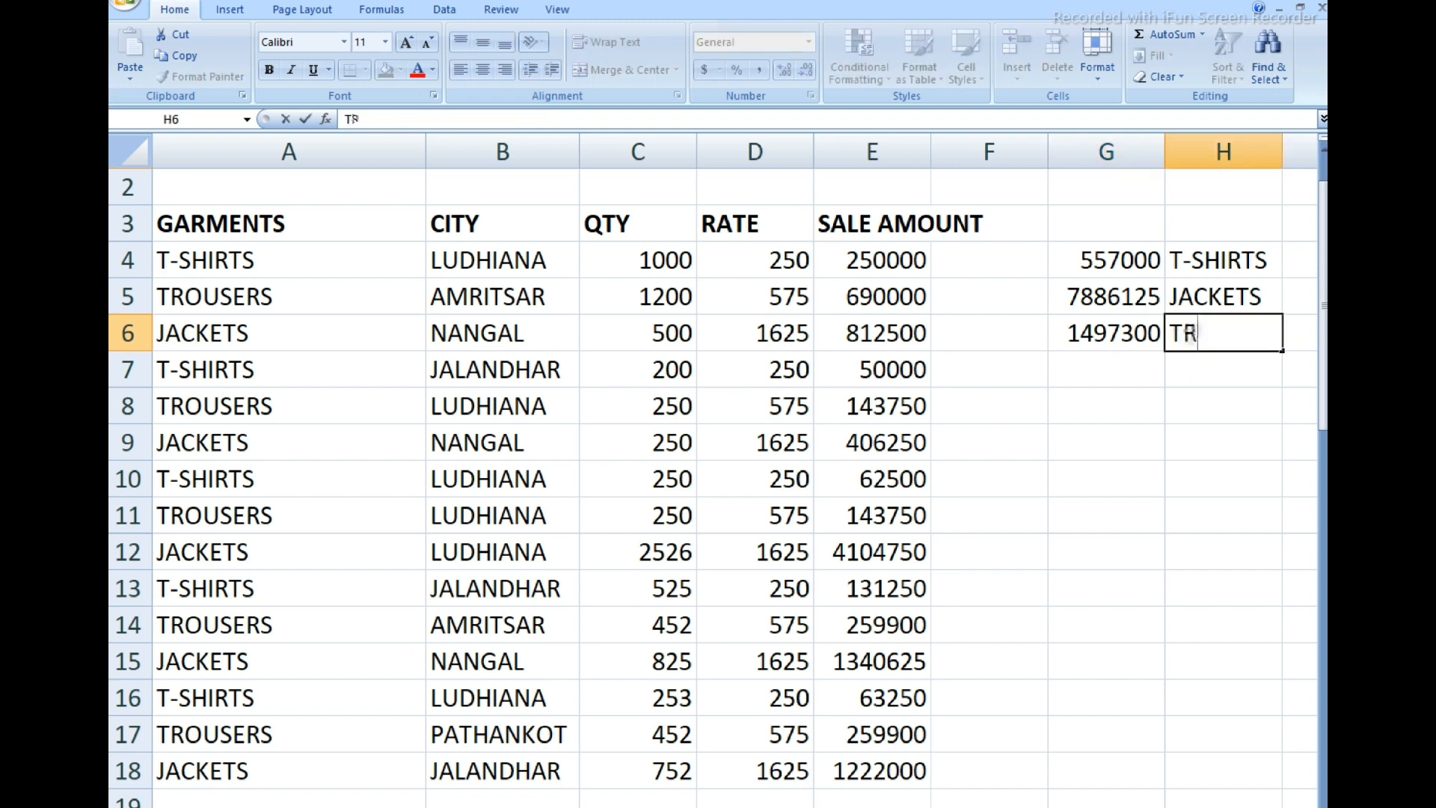
{"action": "type", "text": "OUSRS"}
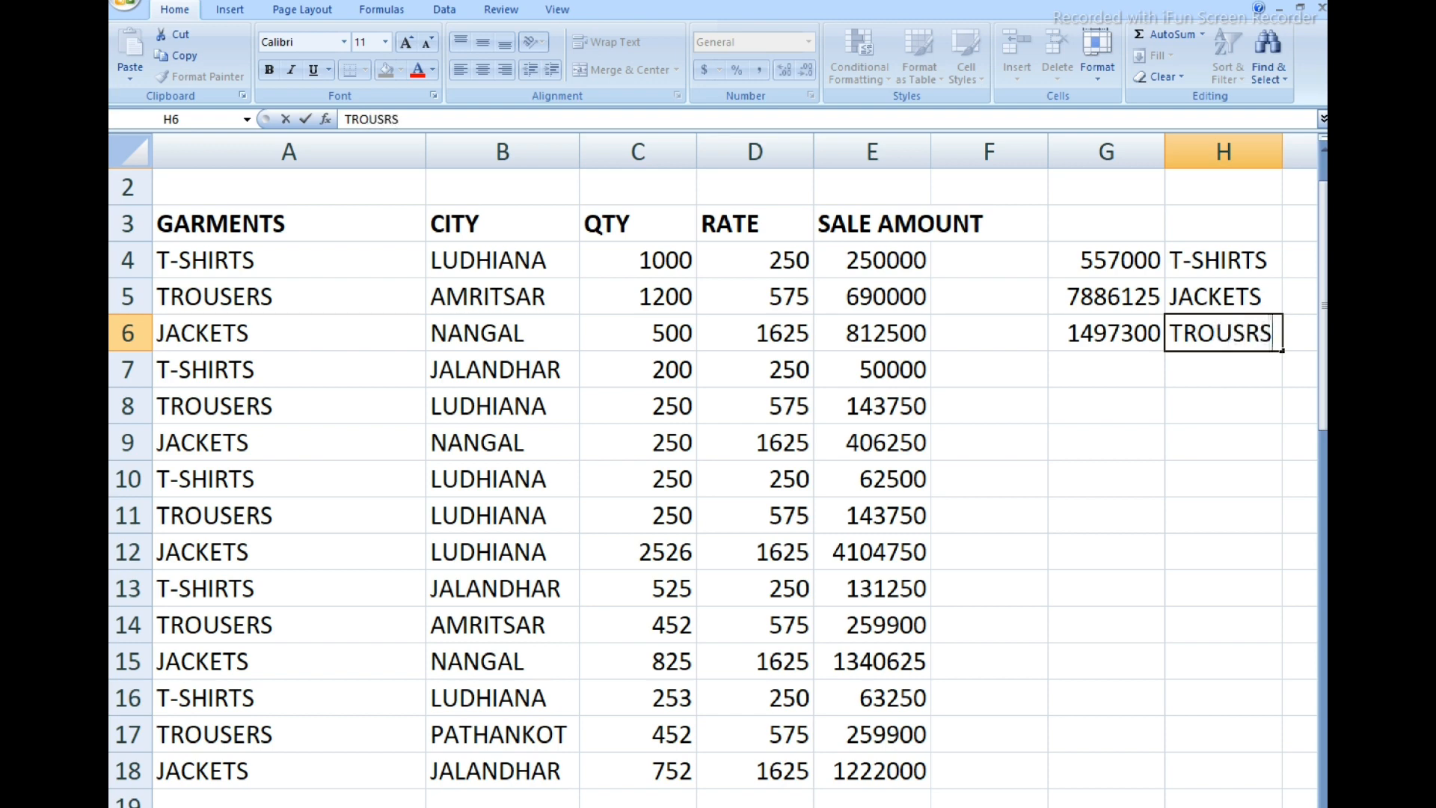
{"action": "key", "text": "BackSpace"}
{"action": "key", "text": "BackSpace"}
{"action": "type", "text": "ERS"}
{"action": "key", "text": "Return"}
- Total the three garment sums in cell G7 with =SUM(G4:G6) and make the result bold
{"action": "left_click", "coordinate": [1106, 370]}
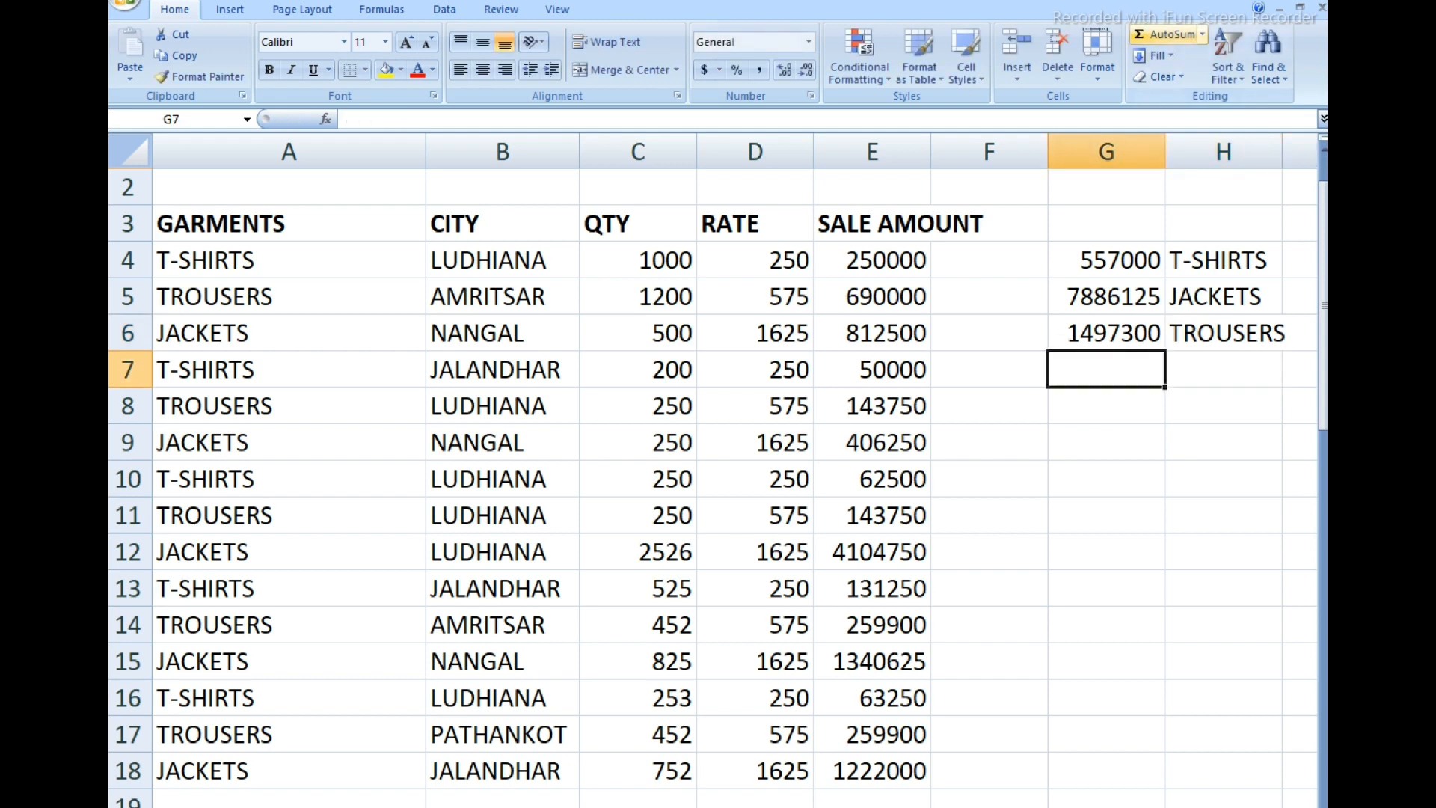
{"action": "left_click", "coordinate": [1165, 35]}
{"action": "key", "text": "Return"}
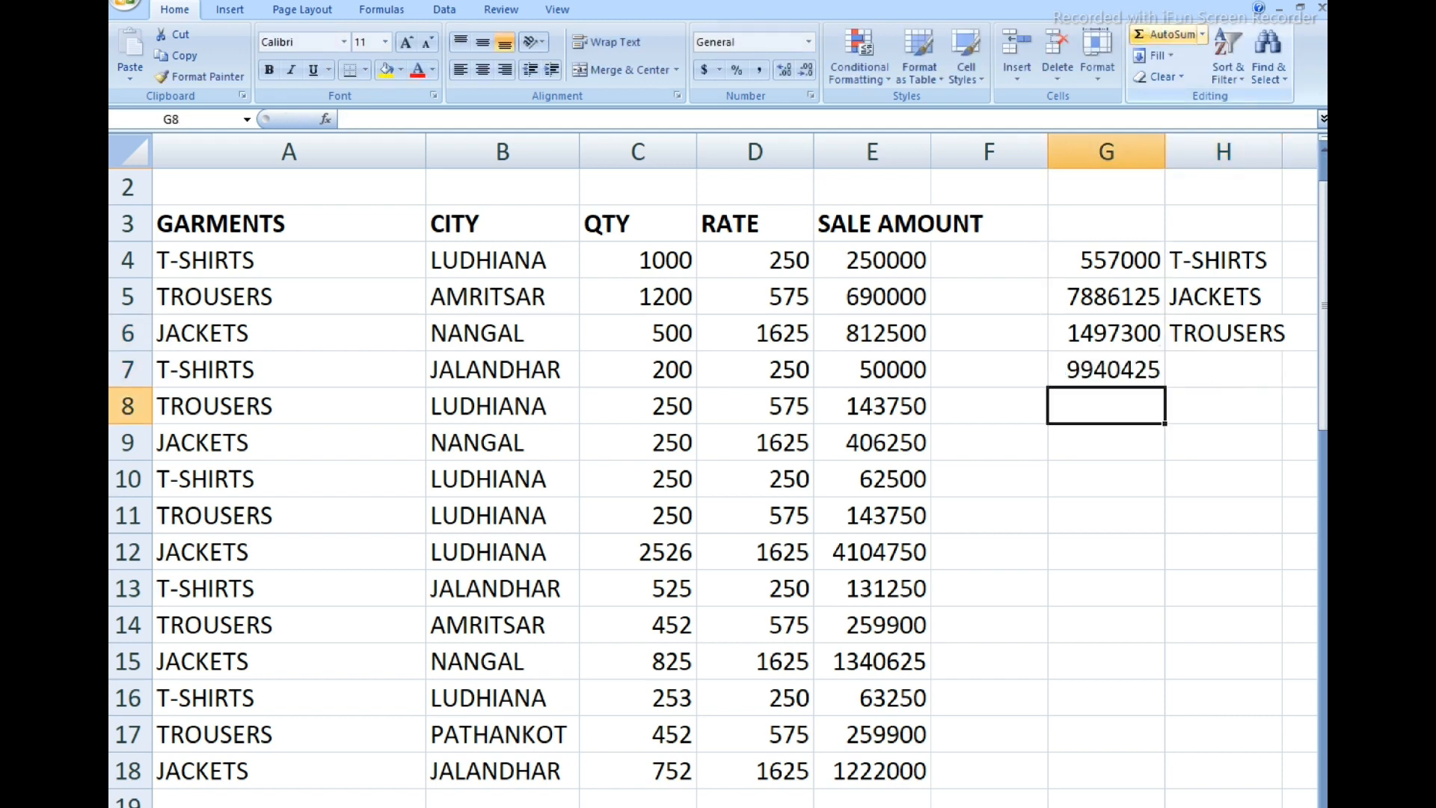
{"action": "left_click", "coordinate": [1107, 369]}
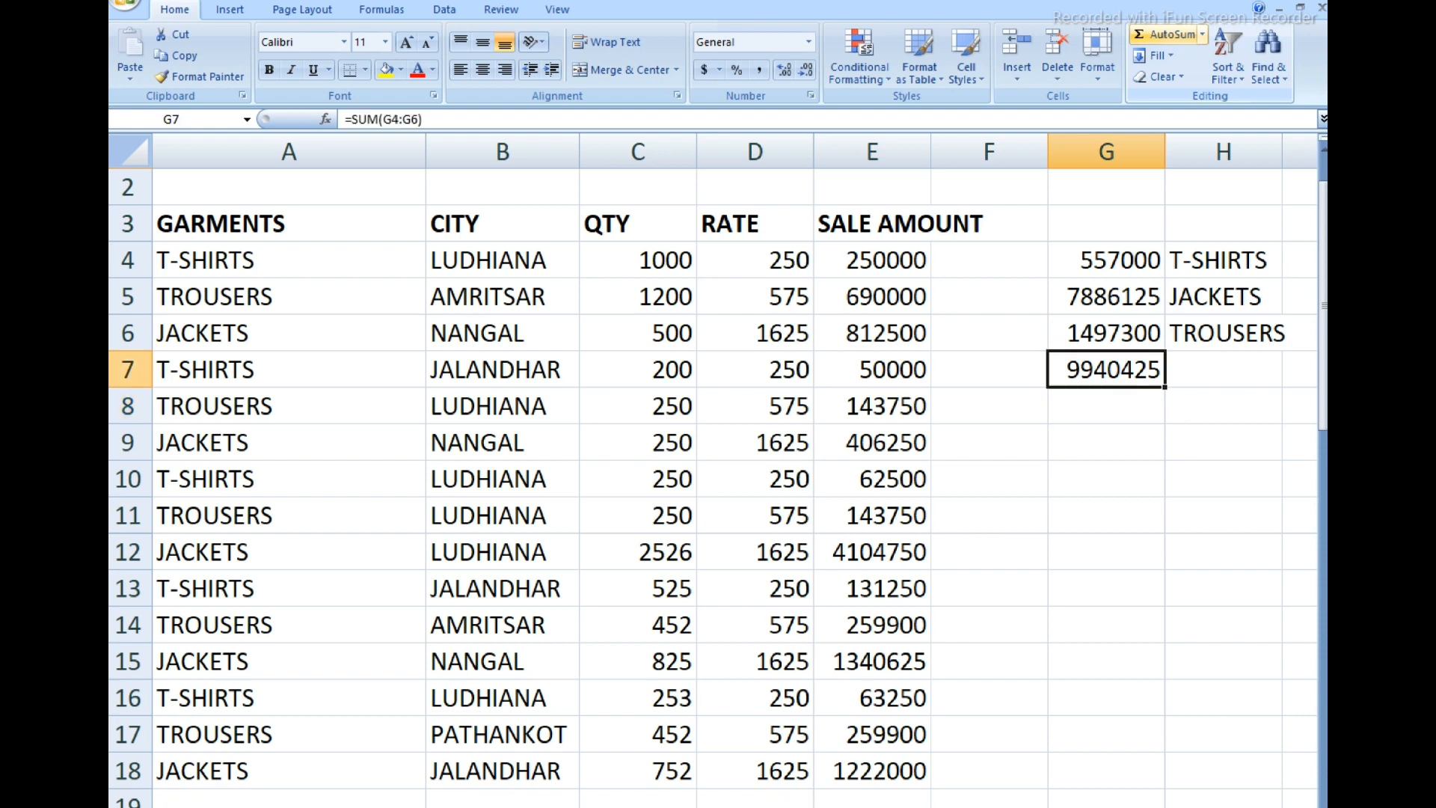
{"action": "key", "text": "ctrl+b"}
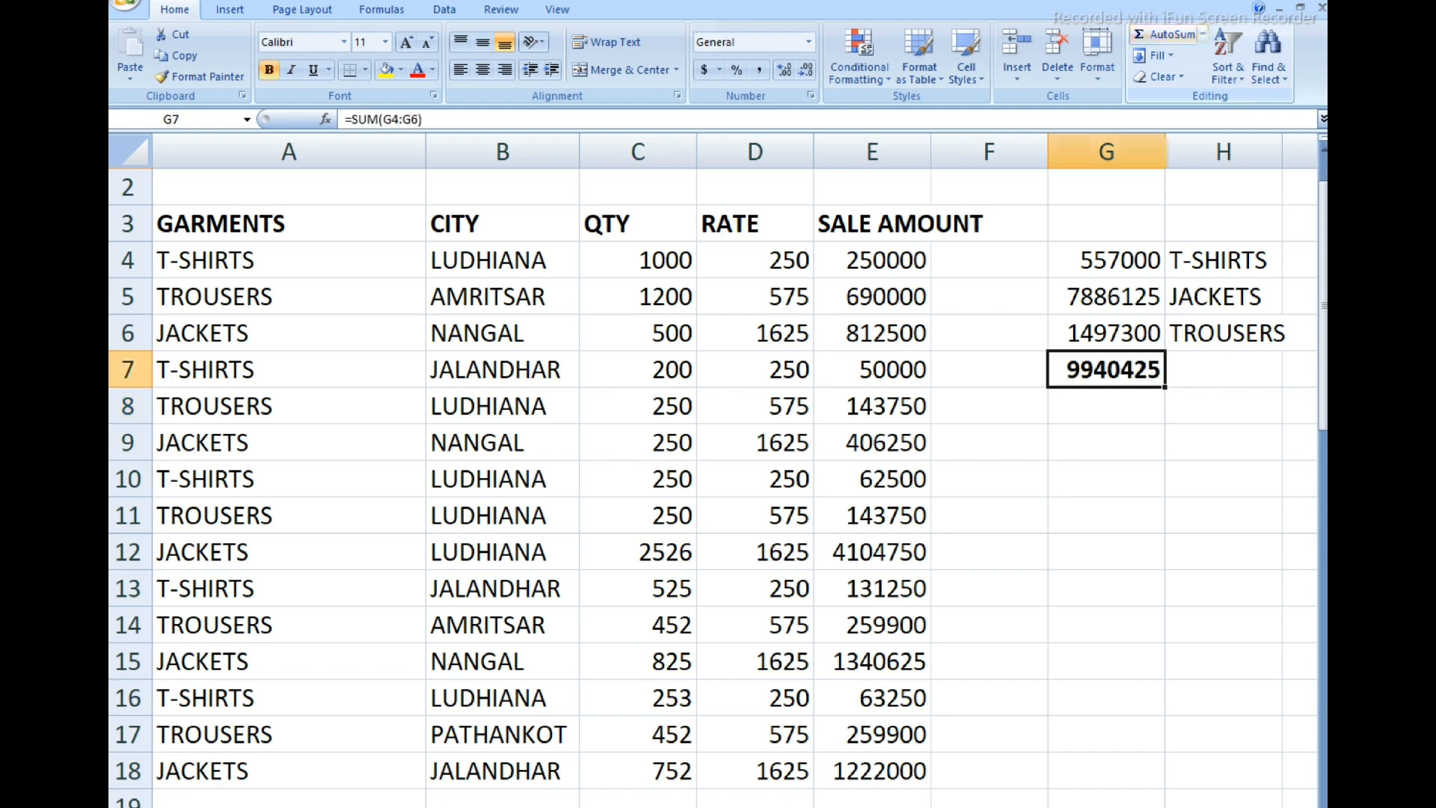
- Total the sale amount column in cell E19 with =SUM(E4:E18) and make the result bold
{"action": "scroll", "coordinate": [715, 464], "scroll_direction": "down", "scroll_amount": 1}
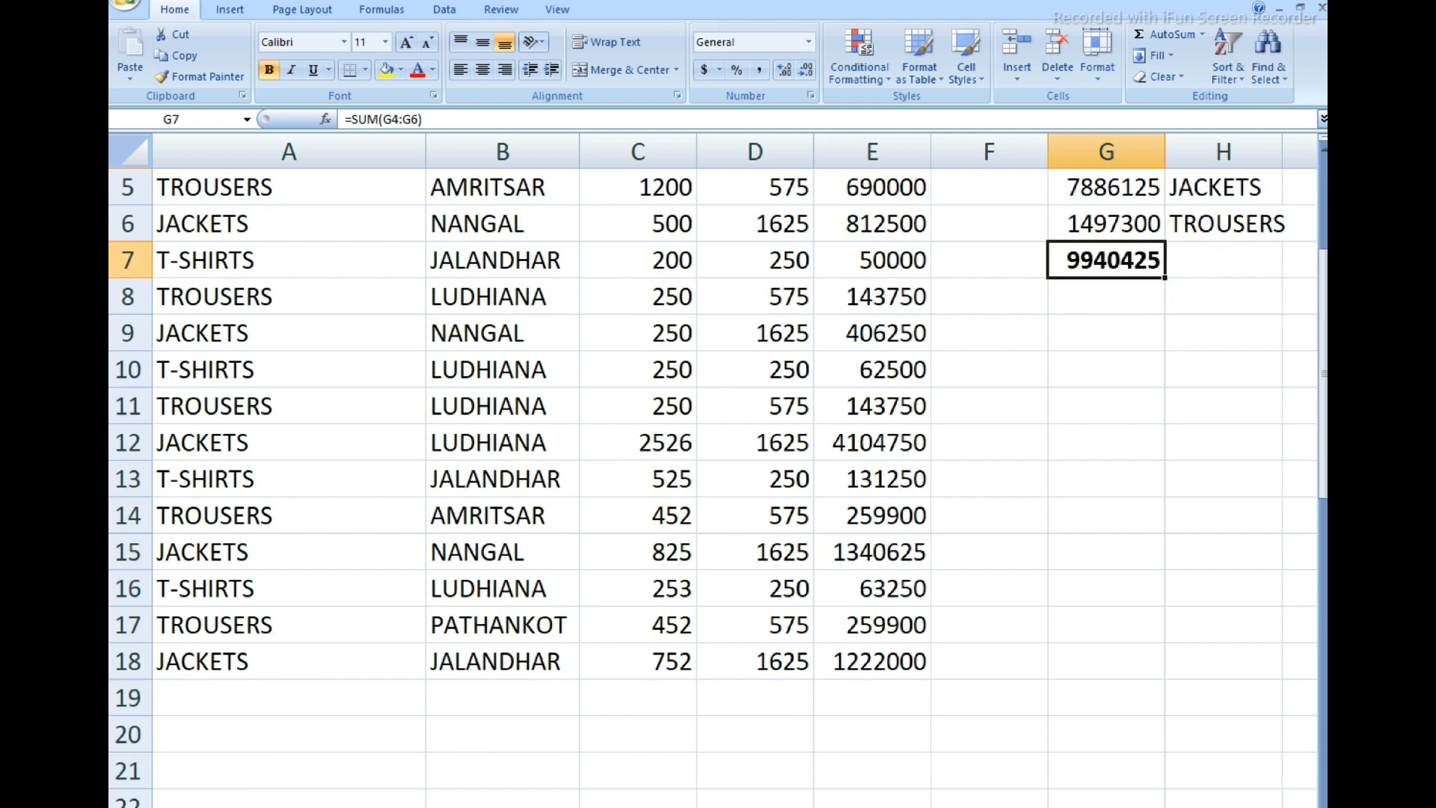
{"action": "left_click", "coordinate": [873, 697]}
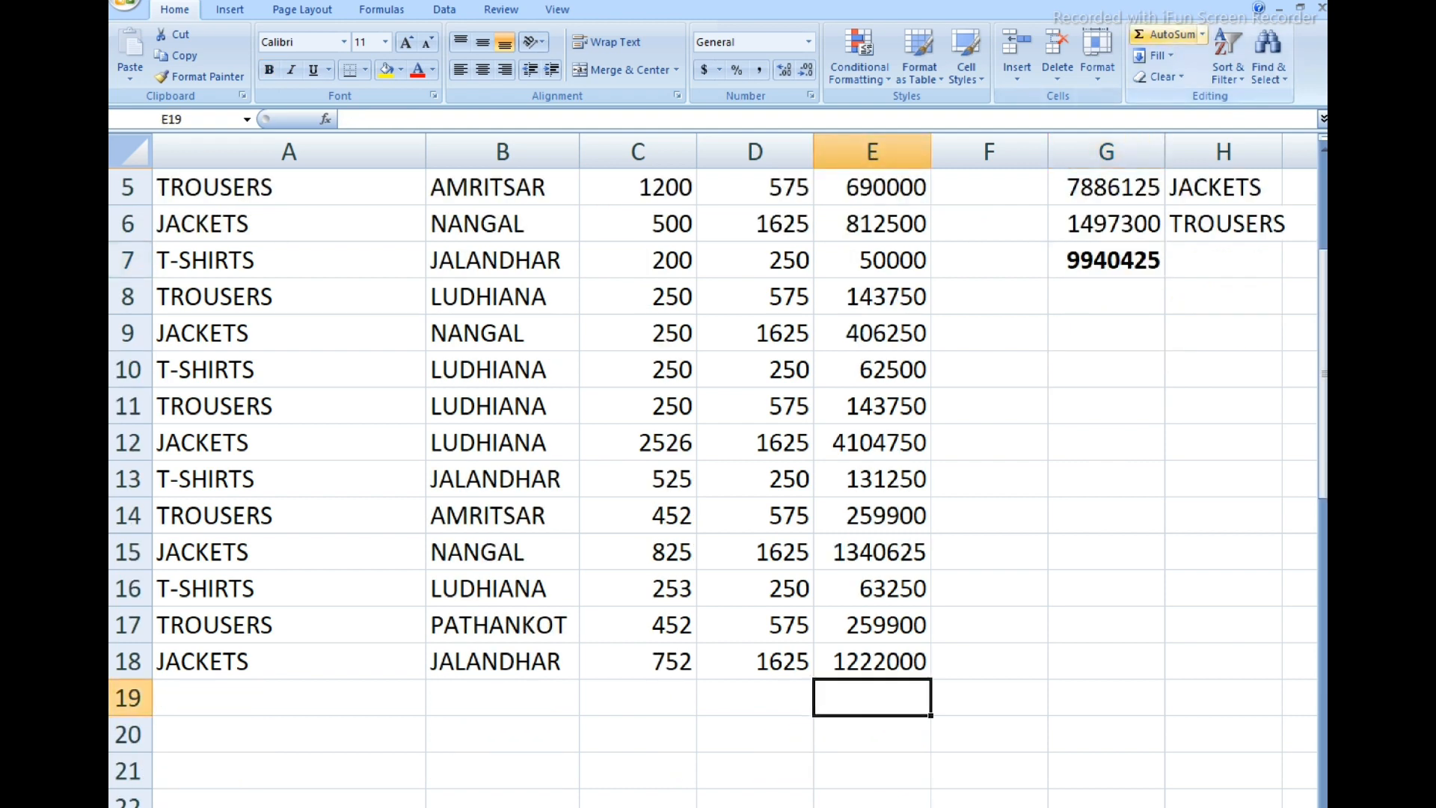
{"action": "left_click", "coordinate": [1166, 35]}
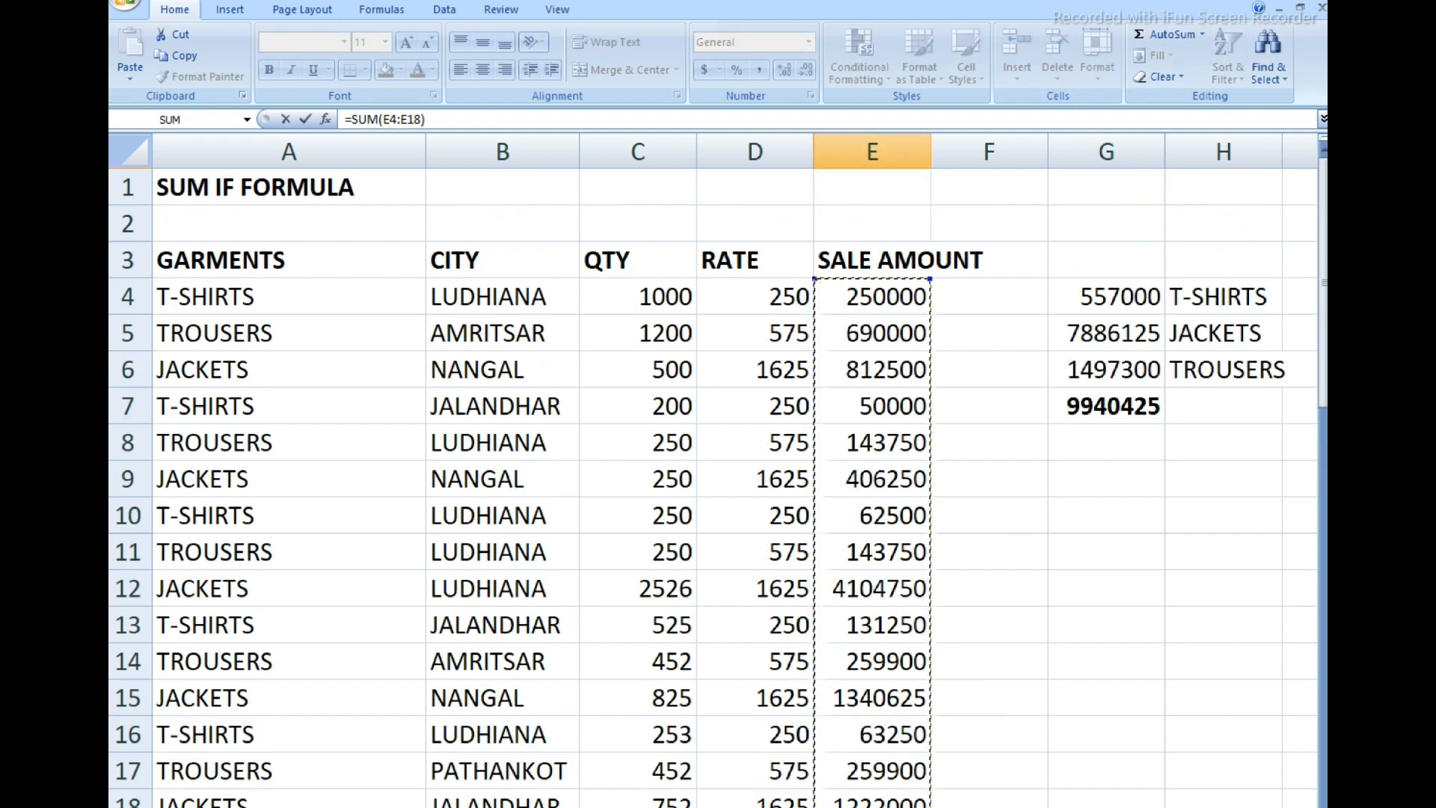
{"action": "key", "text": "Return"}
{"action": "left_click", "coordinate": [872, 799]}
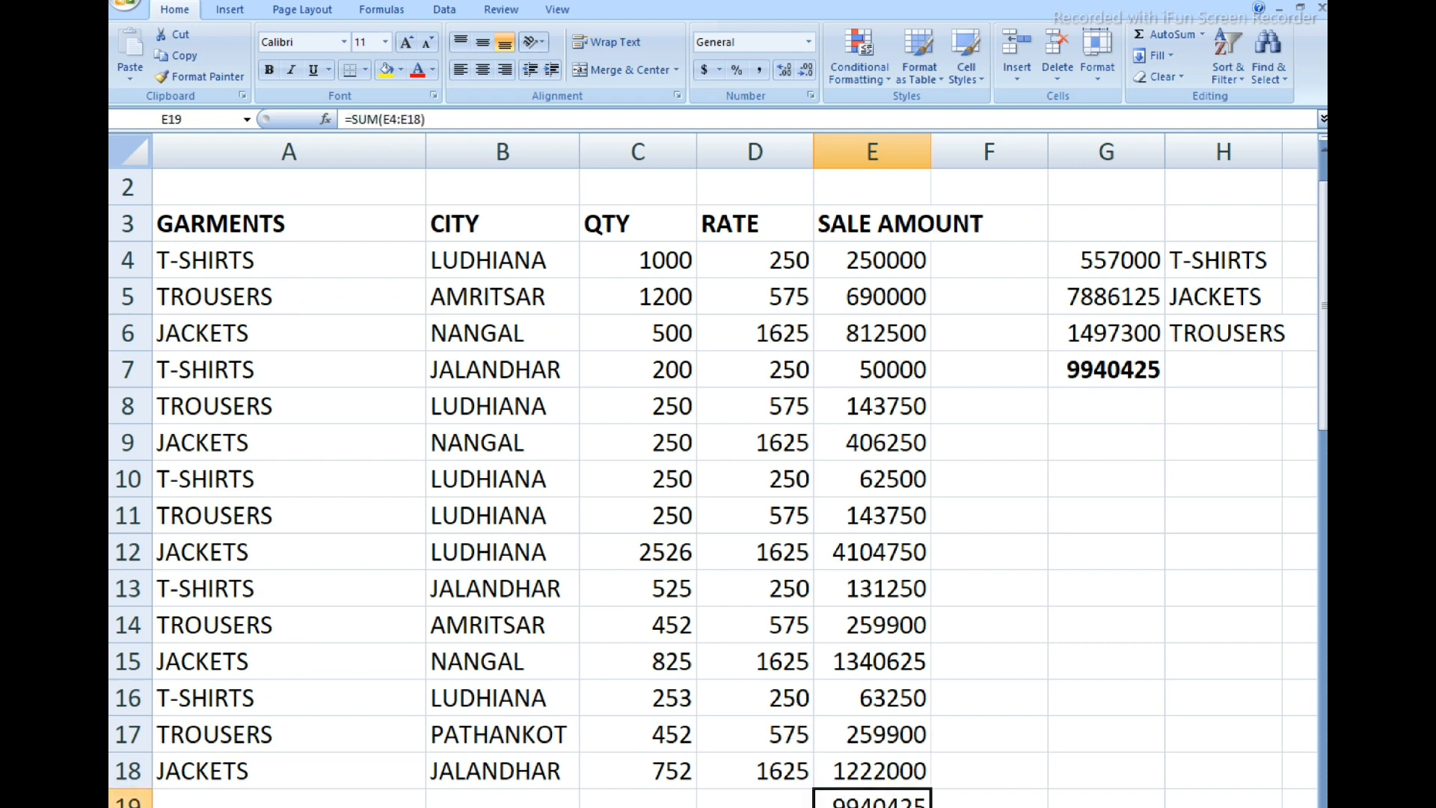
{"action": "scroll", "coordinate": [718, 449], "scroll_direction": "down", "scroll_amount": 2}
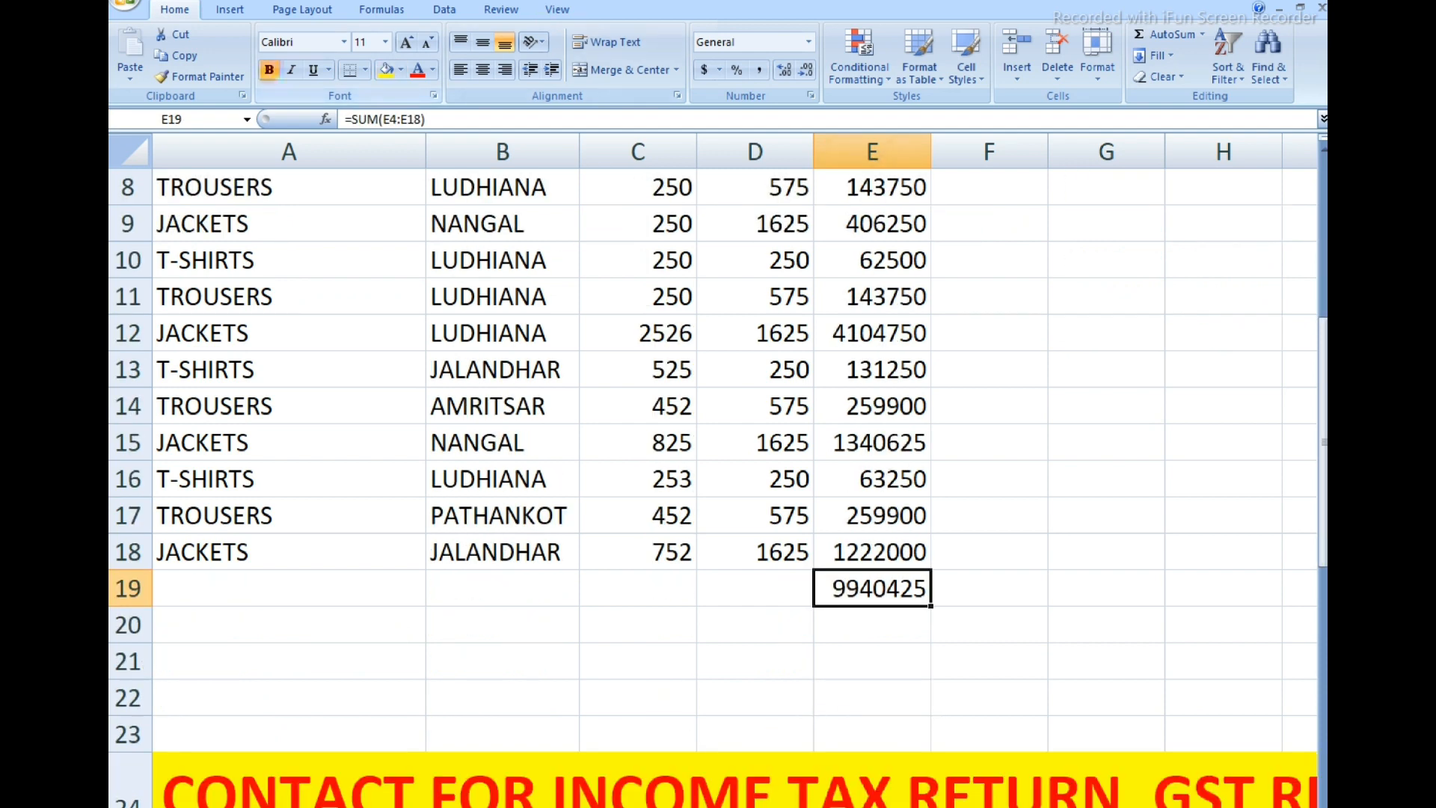
{"action": "left_click", "coordinate": [269, 70]}
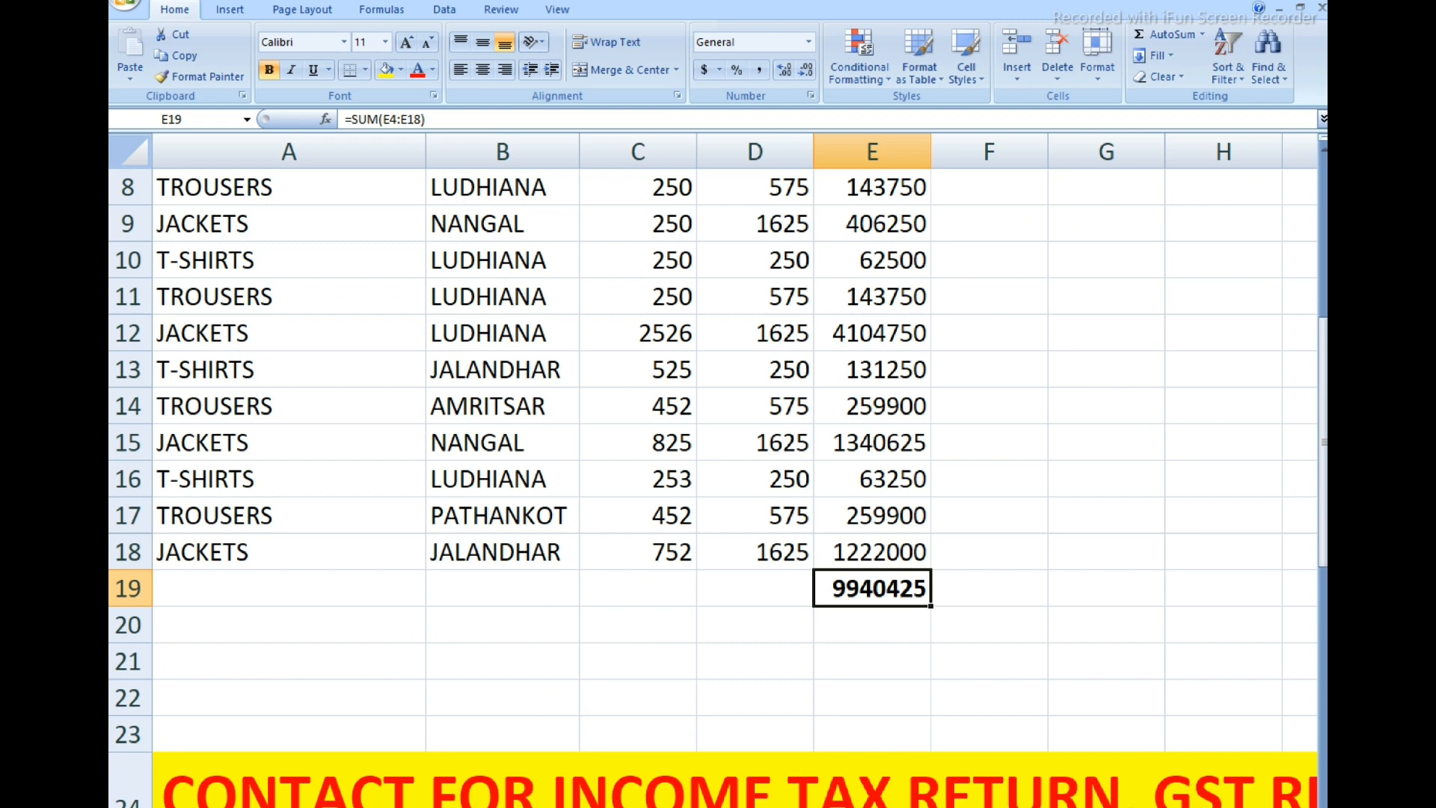
- Compare the garment grand total in G7 with the sale amount column total in E19
{"action": "scroll", "coordinate": [718, 448], "scroll_direction": "up", "scroll_amount": 3}
{"action": "left_click", "coordinate": [1106, 406]}
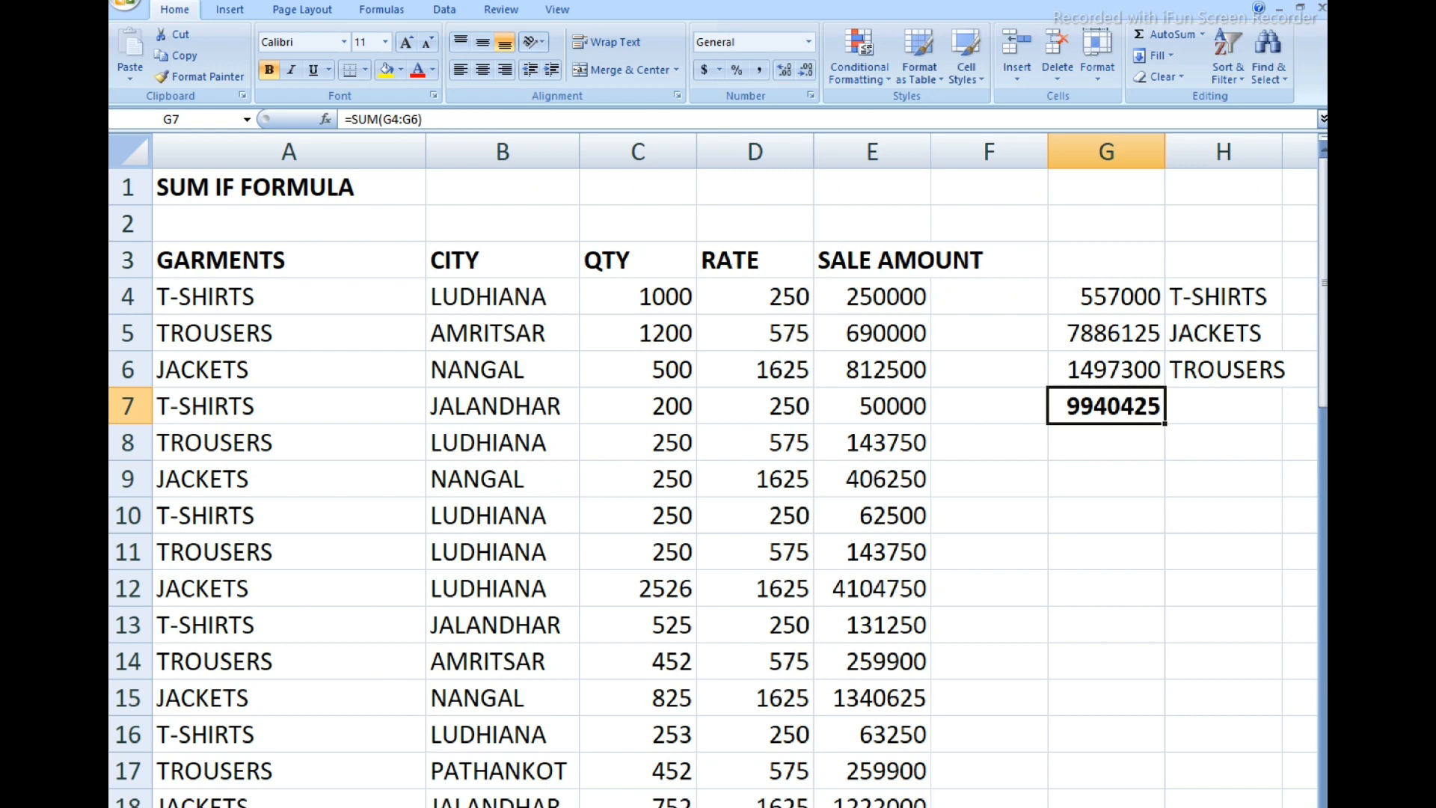
{"action": "scroll", "coordinate": [714, 463], "scroll_direction": "down", "scroll_amount": 2}
{"action": "left_click", "coordinate": [872, 624]}
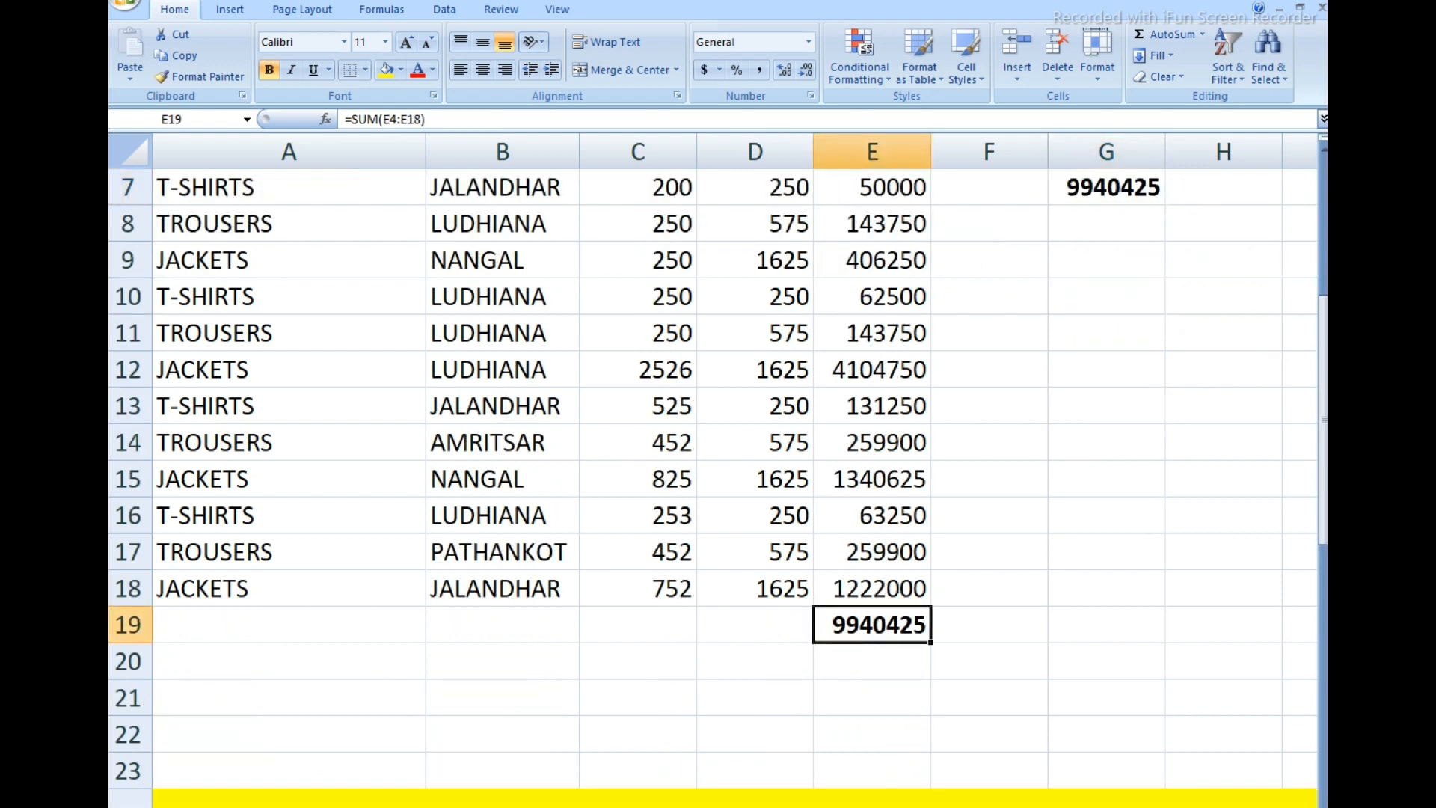
{"action": "scroll", "coordinate": [715, 464], "scroll_direction": "up", "scroll_amount": 2}
{"action": "left_click", "coordinate": [1106, 405]}
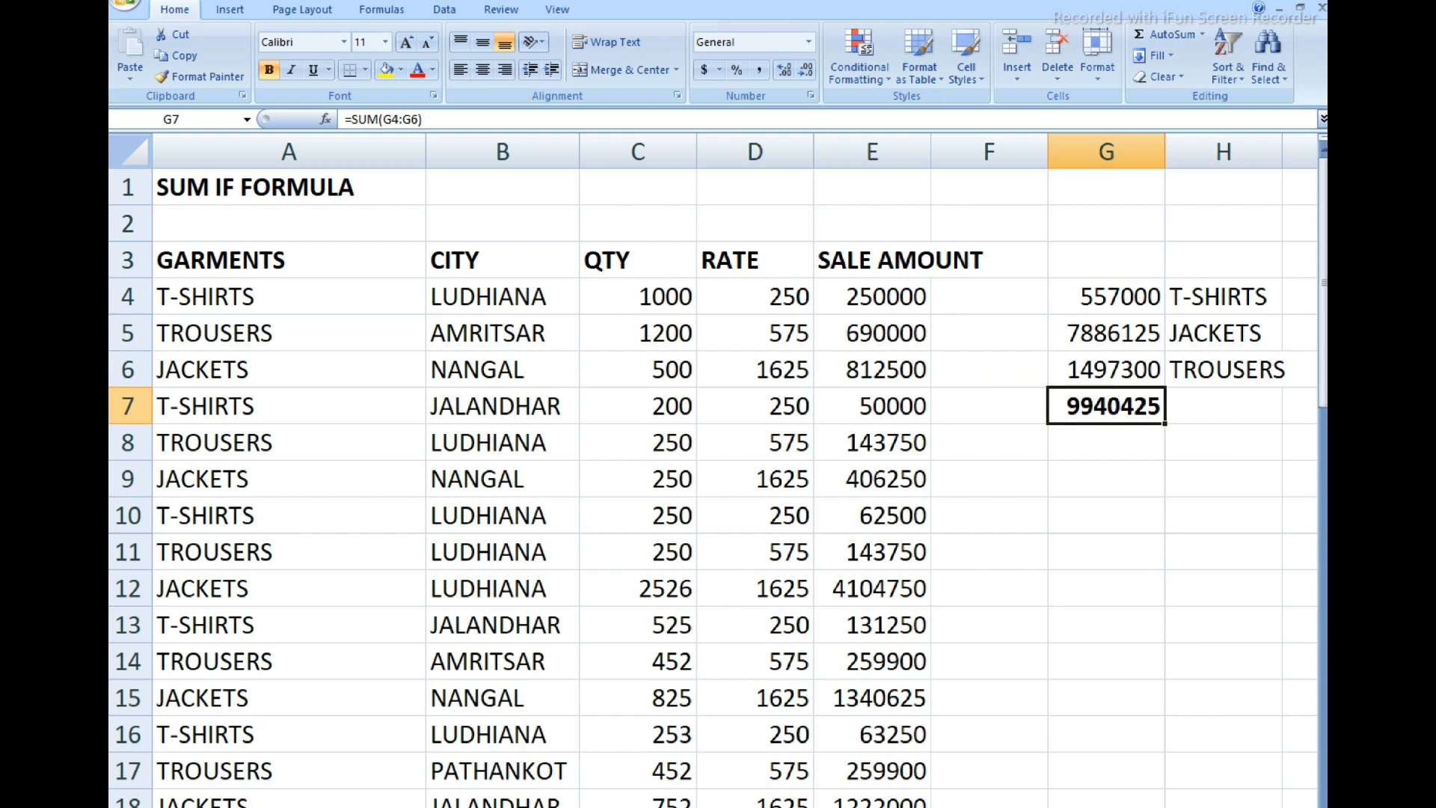
{"action": "scroll", "coordinate": [715, 472], "scroll_direction": "down", "scroll_amount": 7}
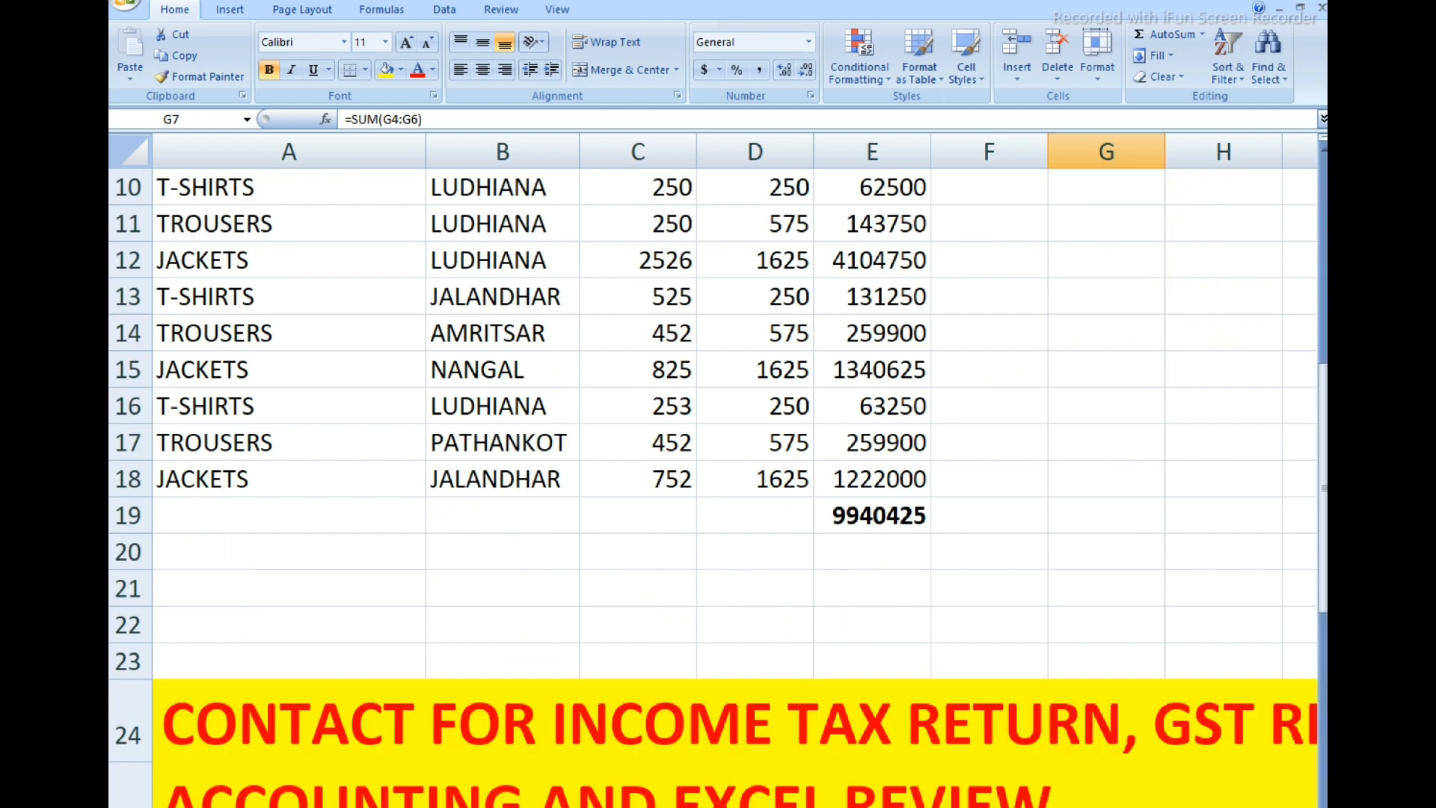